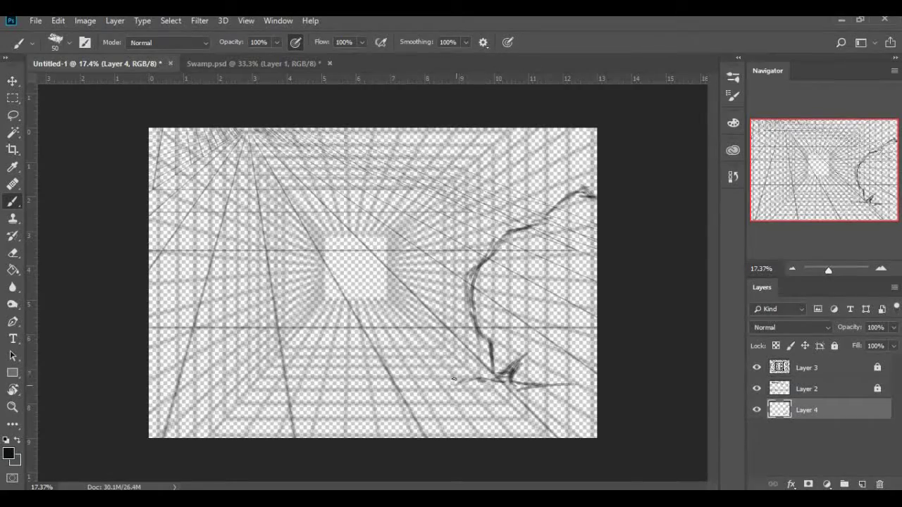
Outline the lower rock, then Free Transform the right rock sketch smaller and shift it right
drag(423, 434, 557, 423)
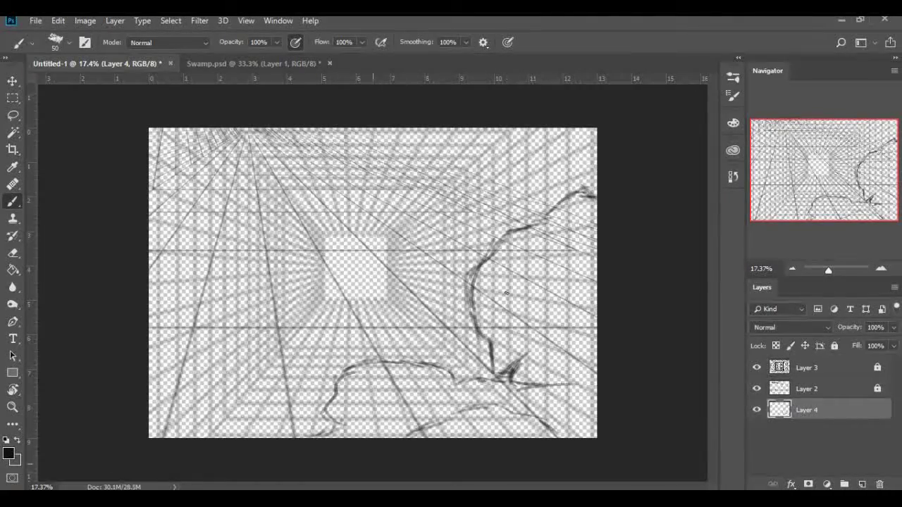
key(m)
drag(403, 146, 661, 345)
click(58, 21)
click(99, 282)
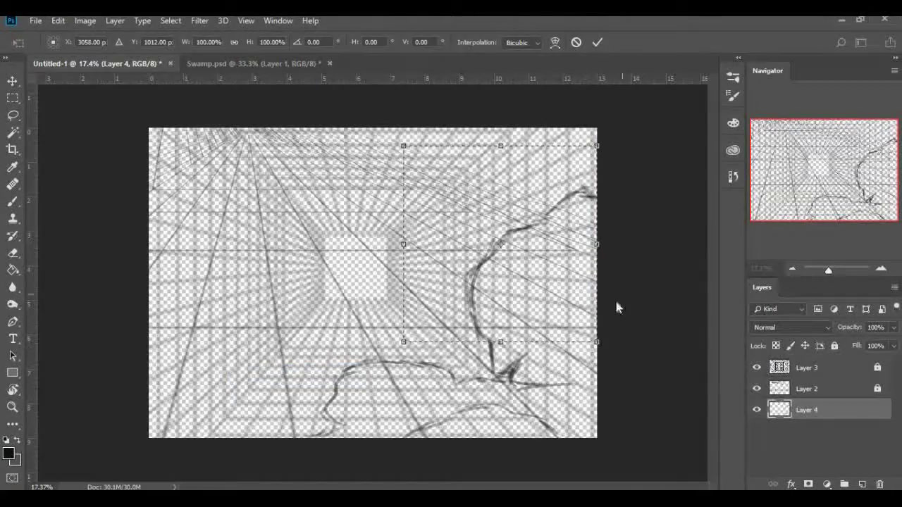
drag(597, 146, 573, 198)
drag(519, 261, 530, 261)
key(Return)
key(ctrl+d)
Paint a large dark palm trunk with thin fronds fanning from its top
key(w)
key(b)
mouse_move(592, 366)
mouse_down()
mouse_move(530, 153)
mouse_move(479, 225)
mouse_up()
key(bracketleft)
key(bracketleft)
key(bracketleft)
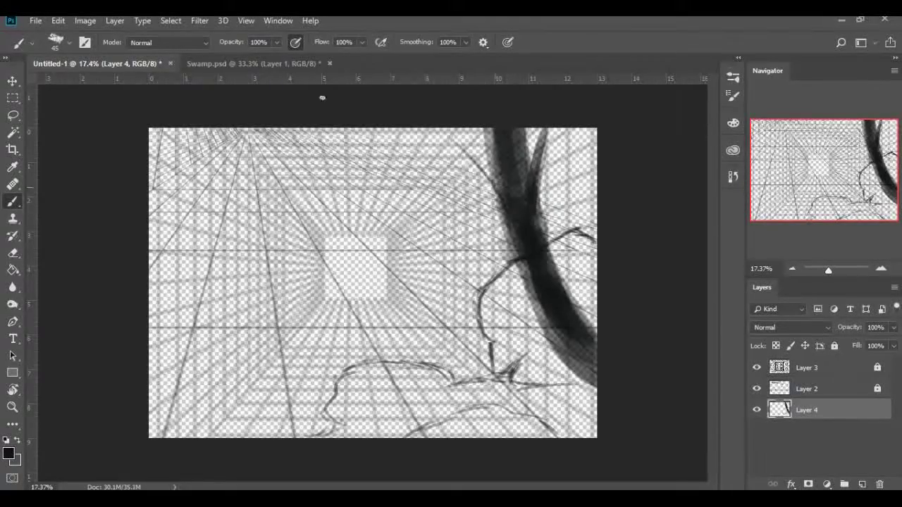
drag(508, 134, 430, 211)
mouse_move(444, 128)
mouse_down()
mouse_move(380, 198)
mouse_move(416, 183)
mouse_move(375, 212)
mouse_up()
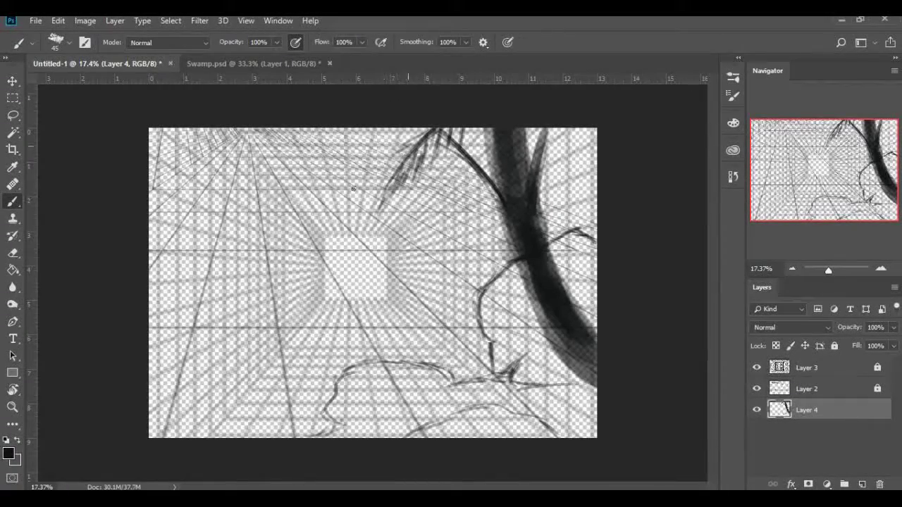
drag(400, 128, 364, 202)
drag(460, 128, 404, 210)
drag(477, 129, 437, 204)
Shade along the trunk's right side and lower curve with a larger brush
key(bracketright)
key(bracketright)
key(bracketright)
mouse_move(572, 247)
mouse_down()
mouse_move(591, 275)
mouse_move(585, 303)
mouse_up()
drag(493, 268, 535, 381)
drag(570, 352, 556, 423)
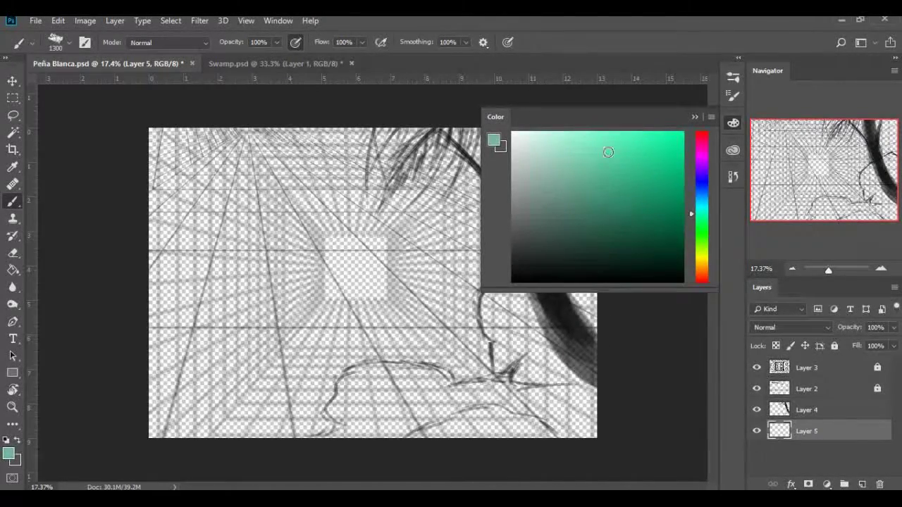
Build a soft teal wash across the lower left, centre, right and top of the canvas
mouse_move(205, 155)
mouse_down()
mouse_move(212, 409)
mouse_move(493, 282)
mouse_move(268, 402)
mouse_move(316, 331)
mouse_up()
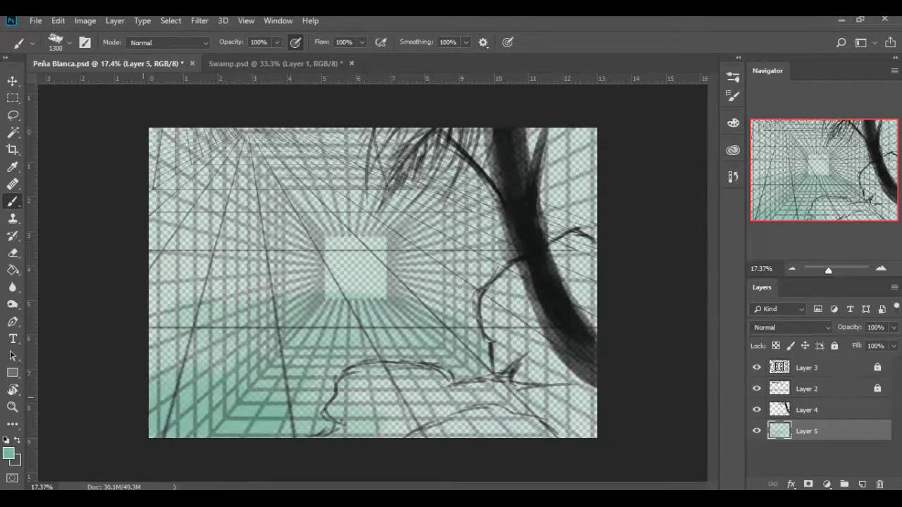
drag(144, 398, 233, 183)
drag(387, 274, 493, 233)
drag(282, 226, 563, 183)
drag(212, 162, 266, 252)
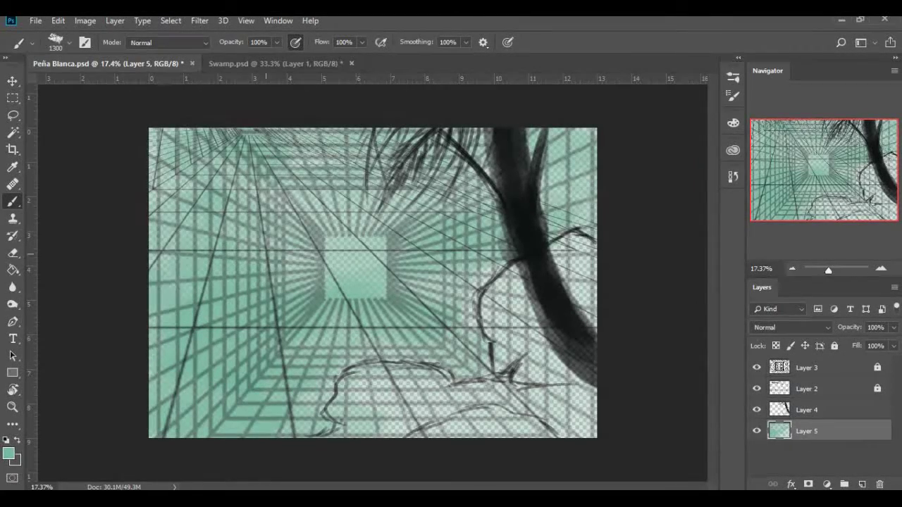
drag(762, 287, 768, 70)
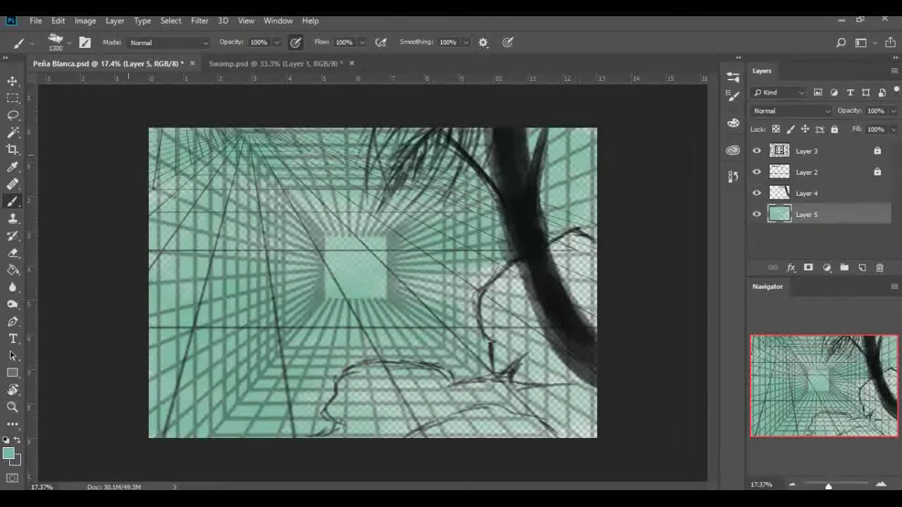
Add a layer above Layer 4 and paint grass blades between the rocks
click(807, 193)
key(ctrl+shift+alt+n)
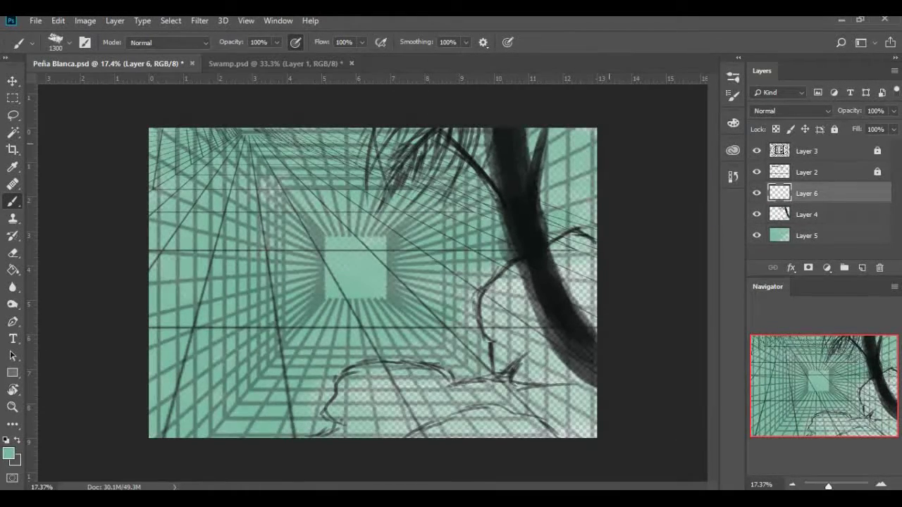
alt+shift+right_click(566, 261)
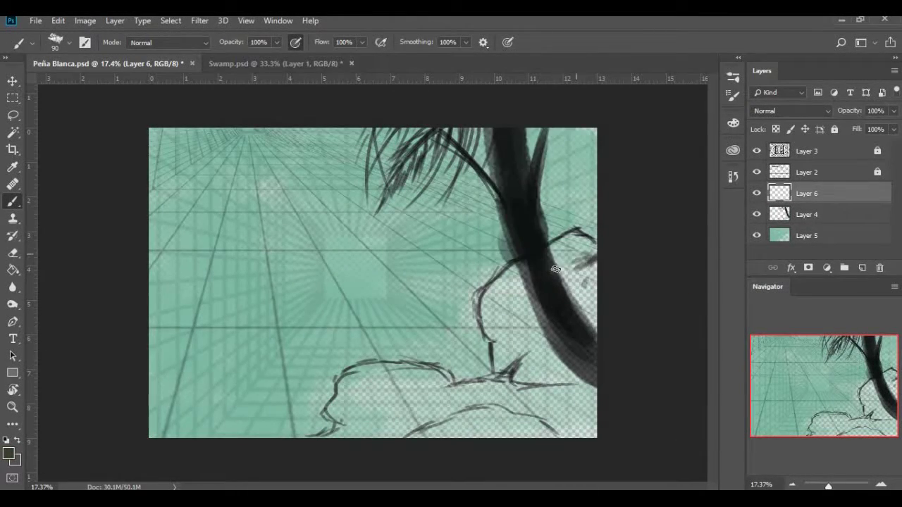
key(F6)
key(F6)
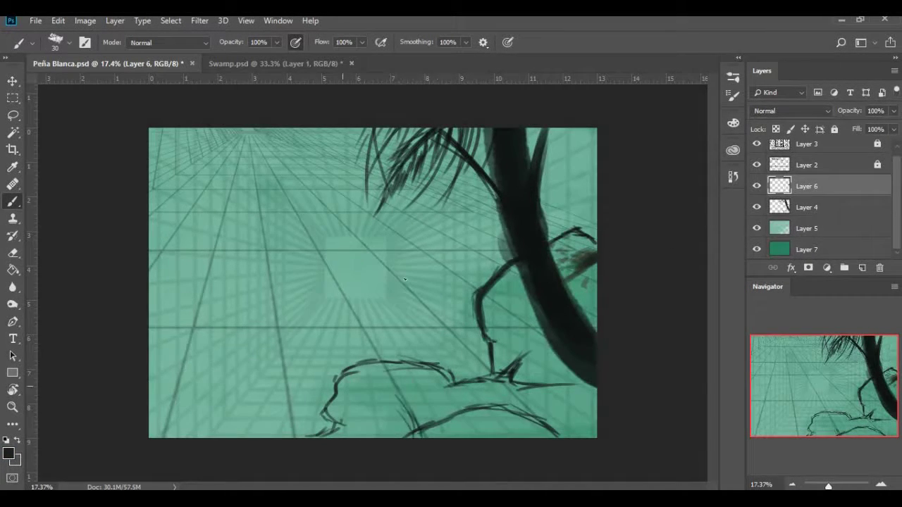
mouse_move(434, 308)
mouse_down()
mouse_move(486, 363)
mouse_move(418, 354)
mouse_up()
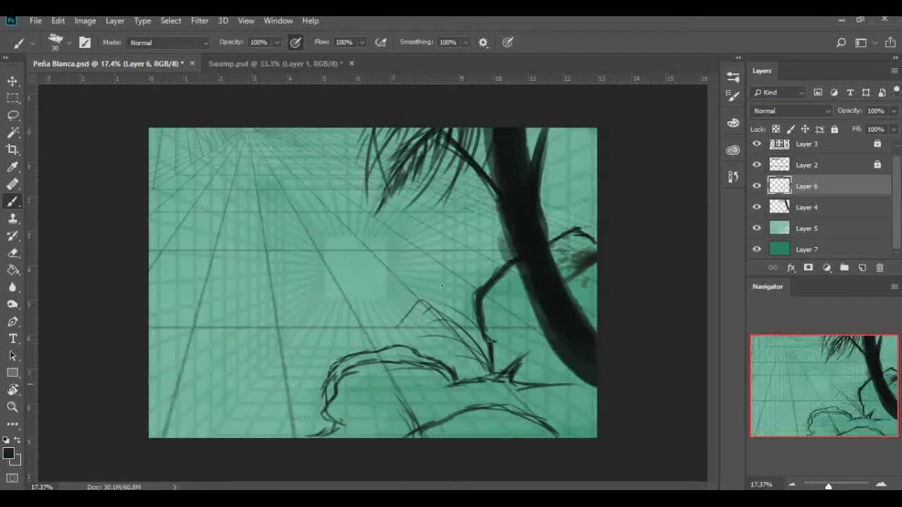
click(861, 268)
Fill the right and lower-left rocks with pale beige, keeping the trunk sketch layer above
click(734, 122)
click(559, 133)
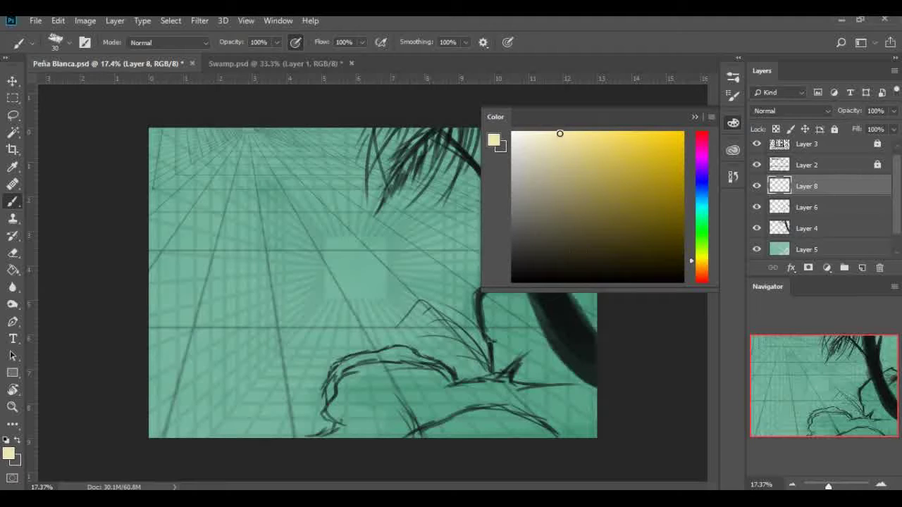
click(733, 123)
key(bracketright)
key(bracketright)
key(bracketright)
mouse_move(556, 237)
mouse_down()
mouse_move(575, 235)
mouse_move(600, 315)
mouse_move(585, 289)
mouse_up()
key(bracketright)
key(bracketright)
key(bracketright)
drag(806, 229, 807, 177)
key(bracketright)
key(bracketright)
key(bracketright)
mouse_move(507, 261)
mouse_down()
mouse_move(493, 338)
mouse_move(521, 401)
mouse_up()
drag(355, 421, 395, 394)
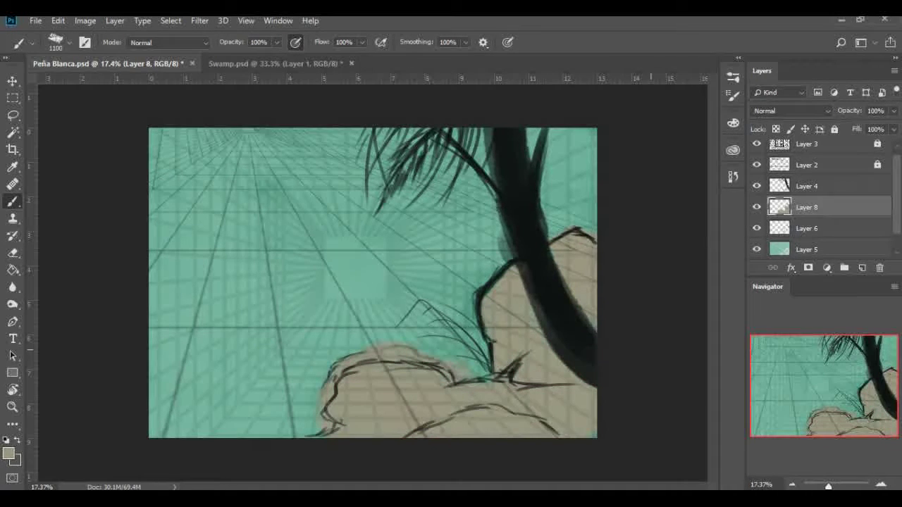
On a new layer above the trunk sketch, add ochre bands and repaint the trunk broad brown
click(825, 182)
key(ctrl+shift+alt+n)
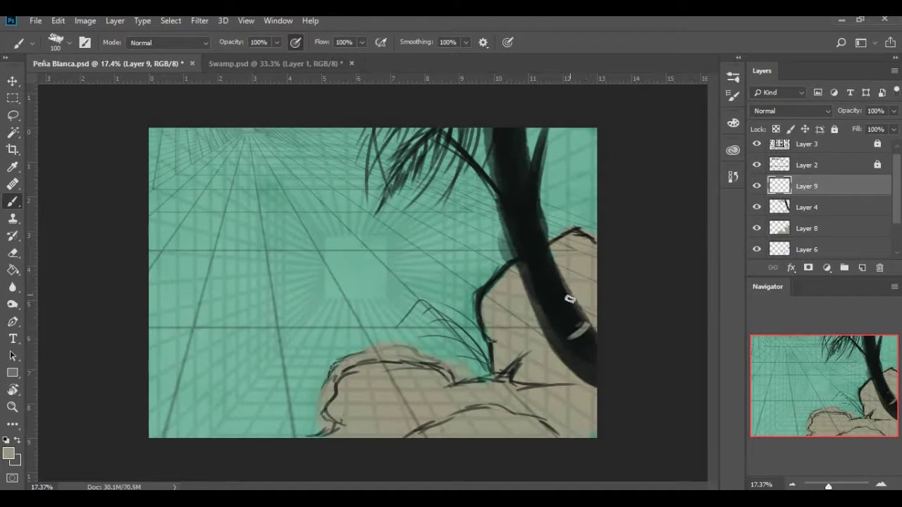
click(733, 123)
click(694, 261)
drag(546, 299, 567, 305)
drag(535, 275, 548, 264)
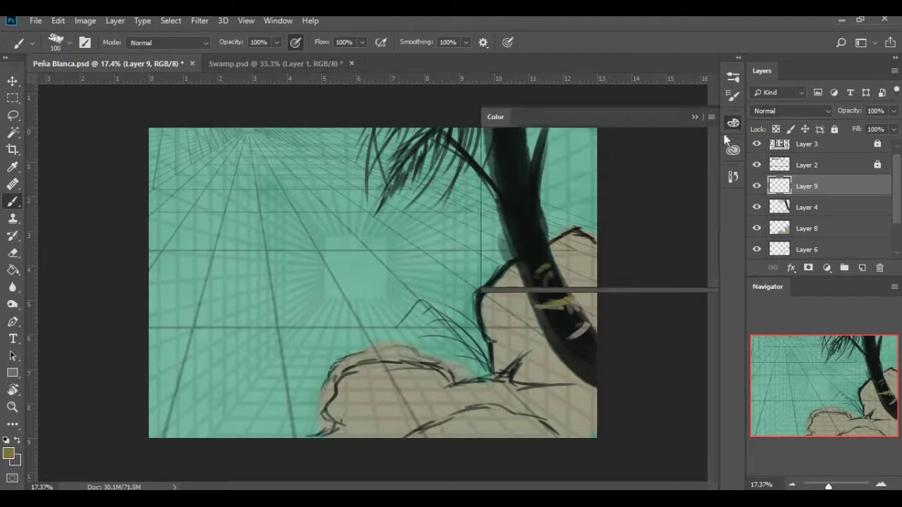
key(bracketright)
key(bracketright)
key(bracketright)
mouse_move(524, 223)
mouse_down()
mouse_move(578, 362)
mouse_move(479, 121)
mouse_move(493, 76)
mouse_move(513, 233)
mouse_move(542, 76)
mouse_up()
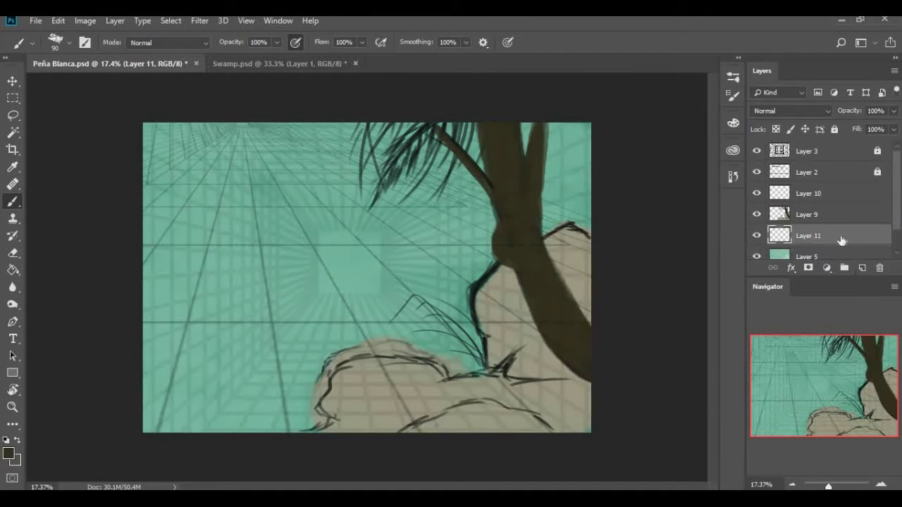
click(735, 125)
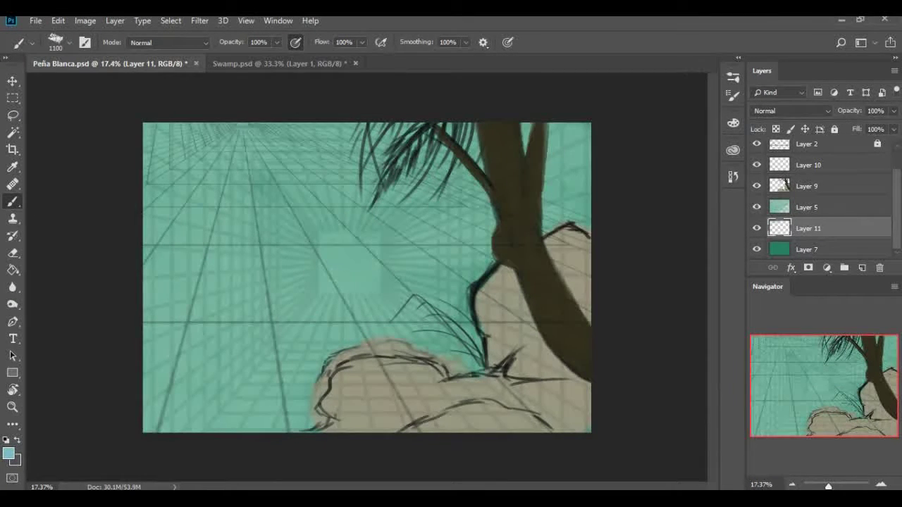
On a new layer at 39% opacity, cover the left grid with soft light teal
click(575, 160)
click(861, 267)
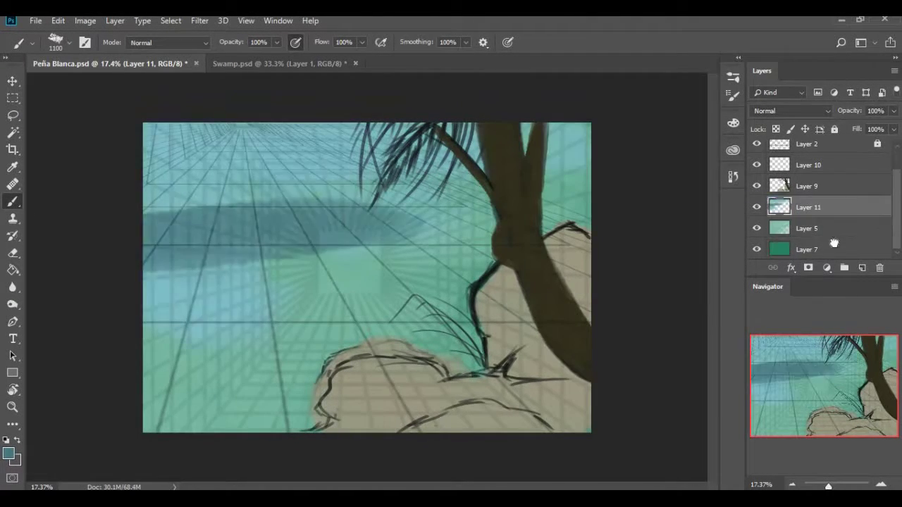
click(277, 42)
drag(277, 58, 238, 58)
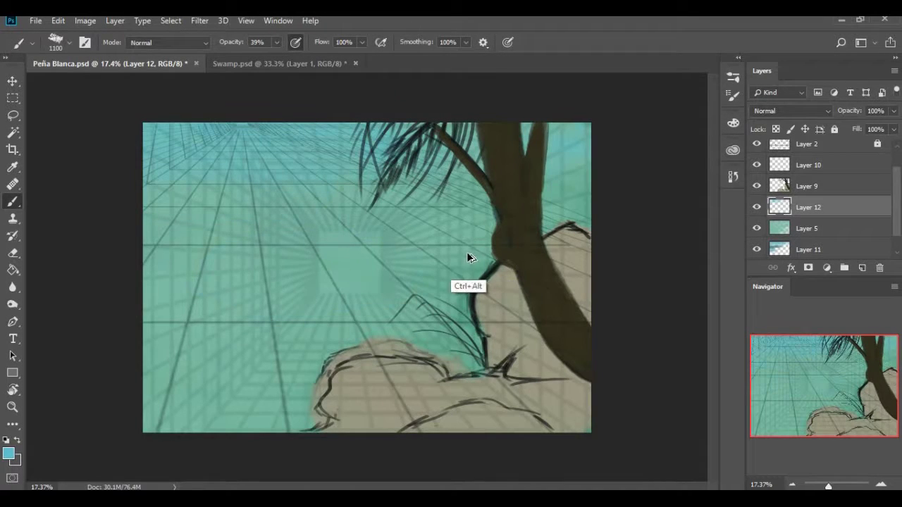
drag(469, 256, 225, 282)
scroll(883, 204, up, 1)
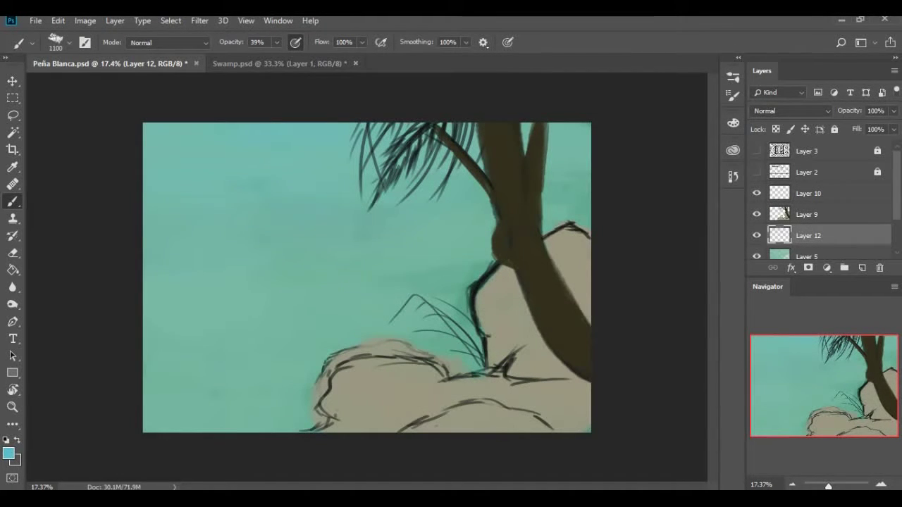
Choose a deeper teal and sample paint colours from the painting with the Eyedropper
click(732, 124)
click(732, 124)
click(733, 124)
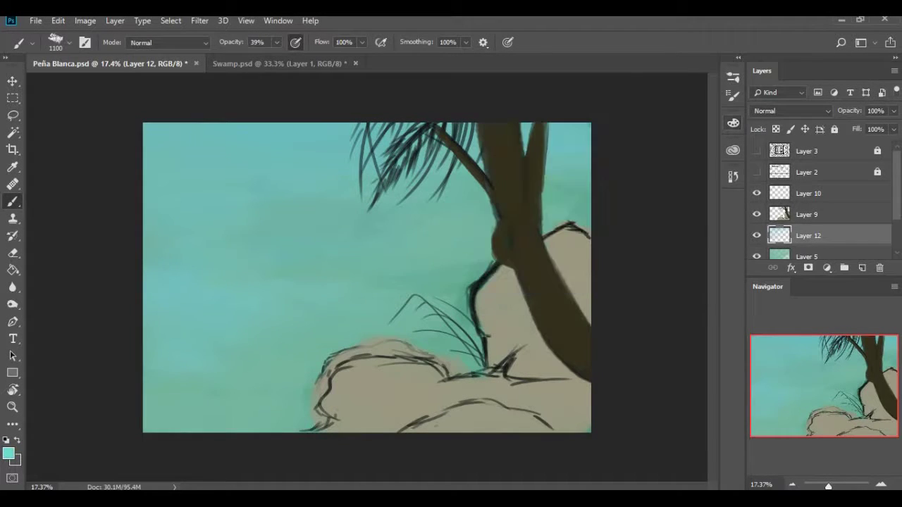
key(alt+bracketright)
key(alt+bracketright)
click(733, 124)
click(702, 257)
key(i)
key(b)
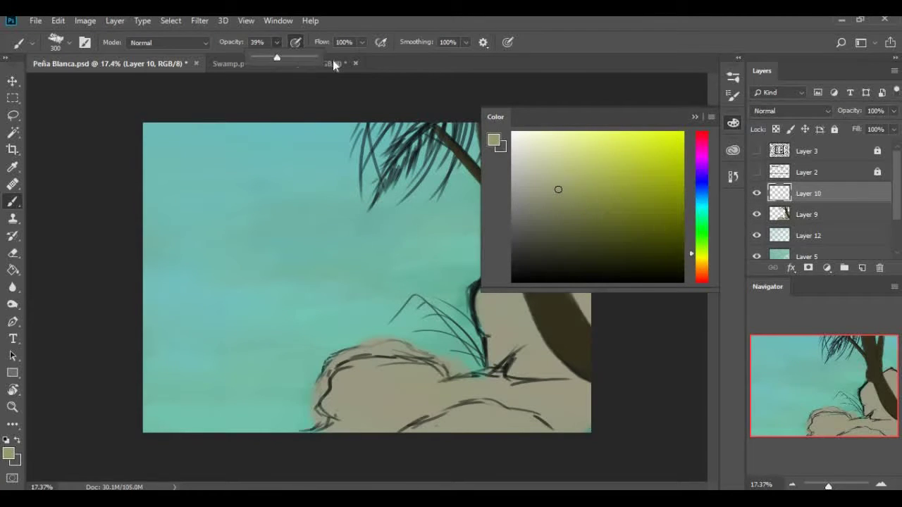
click(548, 320)
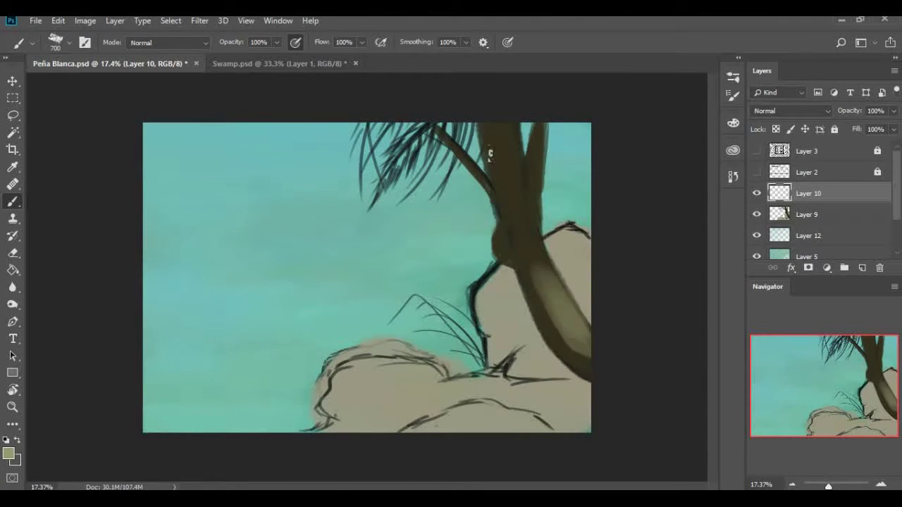
click(732, 124)
click(515, 207)
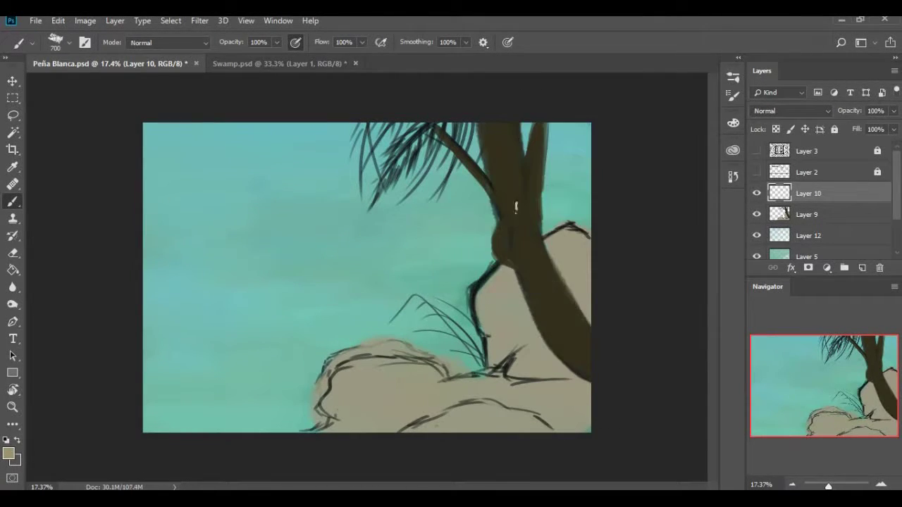
scroll(423, 313, up, 1)
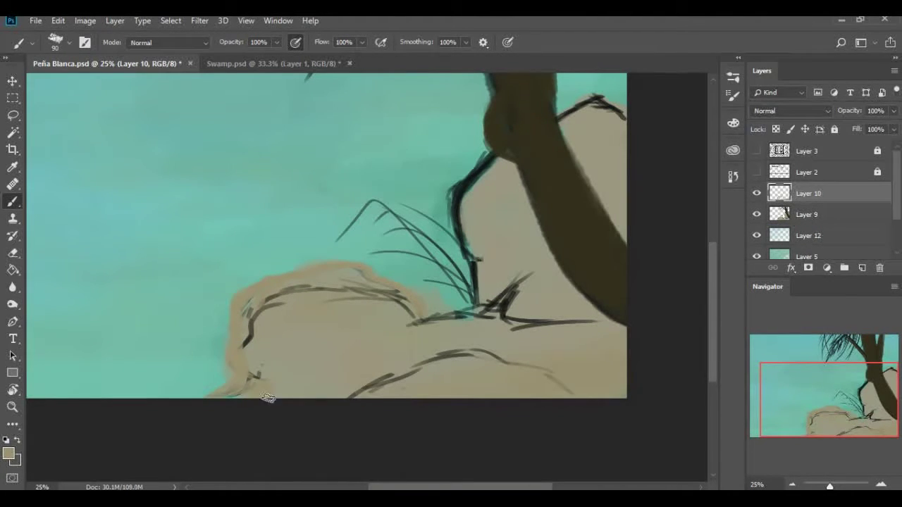
Undo recent rock strokes and paint tan over the rock and branch sketch lines
key(ctrl+z)
key(ctrl+z)
key(ctrl+z)
key(ctrl+z)
key(e)
key(alt+bracketleft)
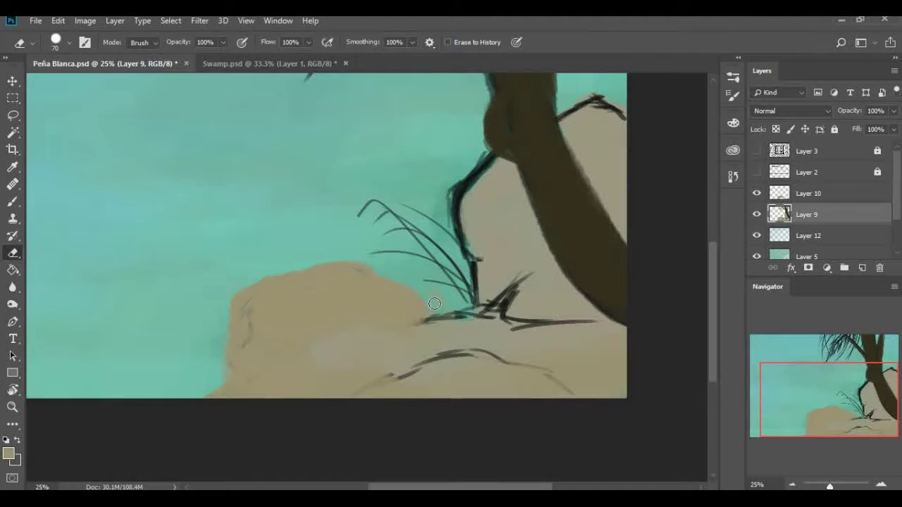
key(alt+bracketright)
key(b)
drag(570, 185, 498, 212)
drag(418, 184, 383, 220)
drag(534, 223, 550, 274)
drag(493, 141, 528, 126)
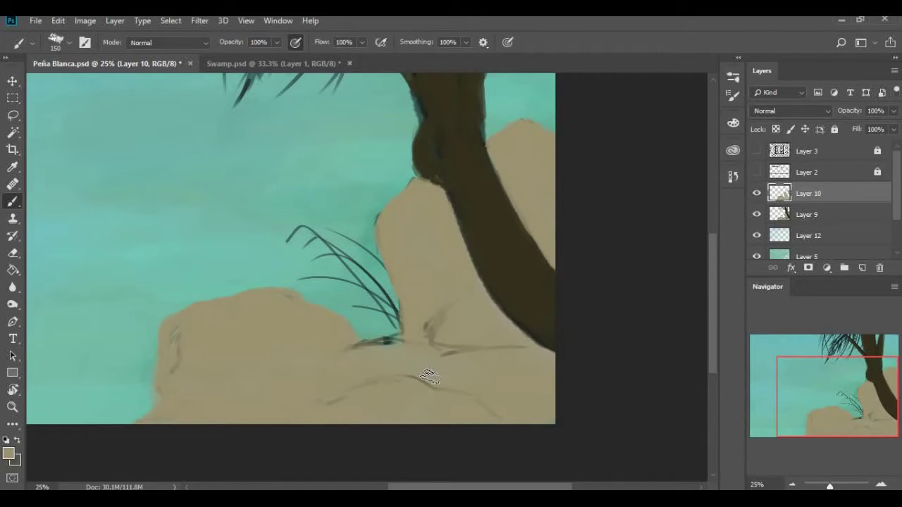
mouse_move(360, 352)
mouse_down()
mouse_move(367, 362)
mouse_move(336, 386)
mouse_up()
key(ctrl+z)
On a new layer clipped to the rock colour, shade the rock base and face grey-brown
key(ctrl+shift+alt+n)
mouse_move(407, 349)
mouse_down()
mouse_move(172, 394)
mouse_move(114, 424)
mouse_move(408, 346)
mouse_move(540, 395)
mouse_move(409, 352)
mouse_up()
alt+click(841, 203)
key(])
mouse_move(456, 396)
mouse_down()
mouse_move(494, 397)
mouse_move(450, 303)
mouse_move(420, 305)
mouse_up()
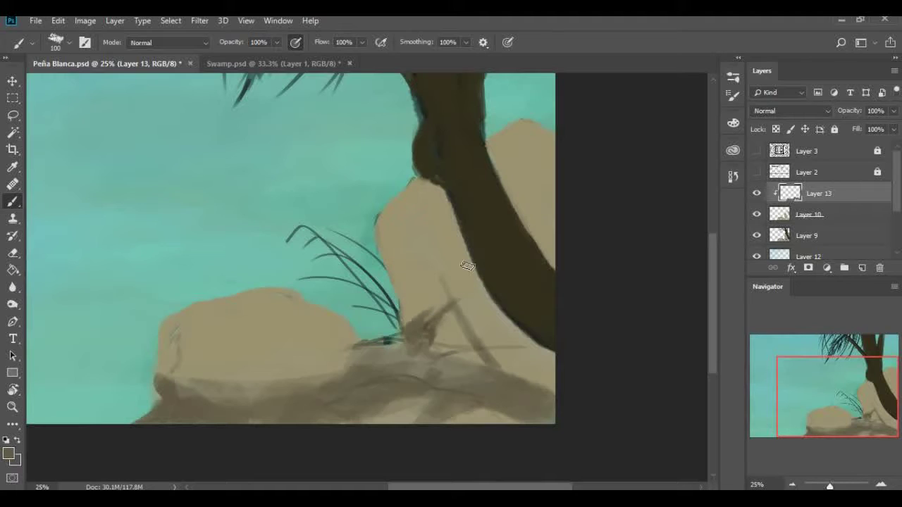
drag(420, 187, 459, 294)
drag(437, 204, 429, 296)
drag(405, 184, 479, 310)
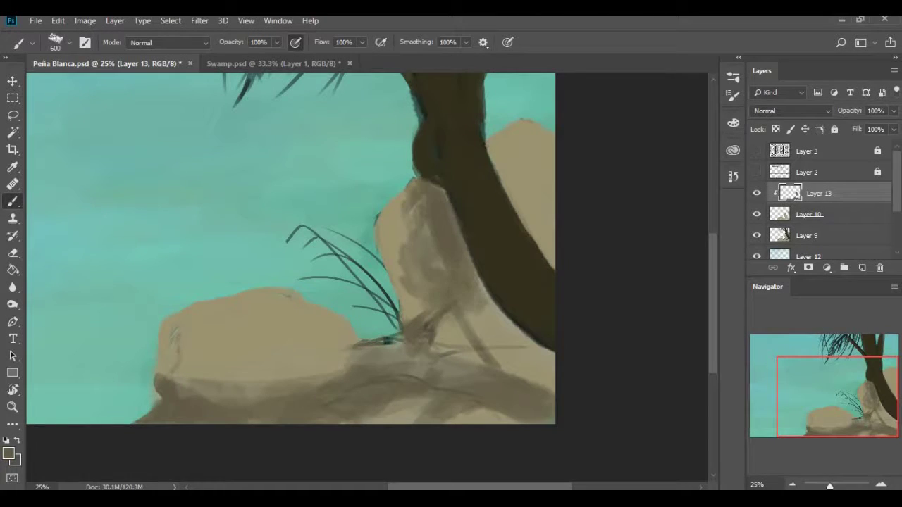
drag(501, 342, 549, 391)
Paint a broad darker tan shadow across the lower rock on Layer 10
right_click(817, 193)
key(Escape)
click(811, 214)
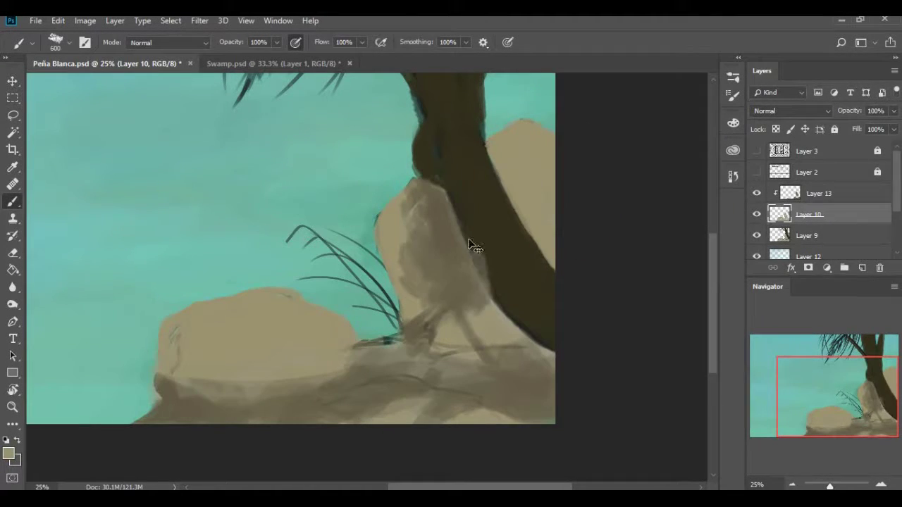
drag(549, 349, 159, 398)
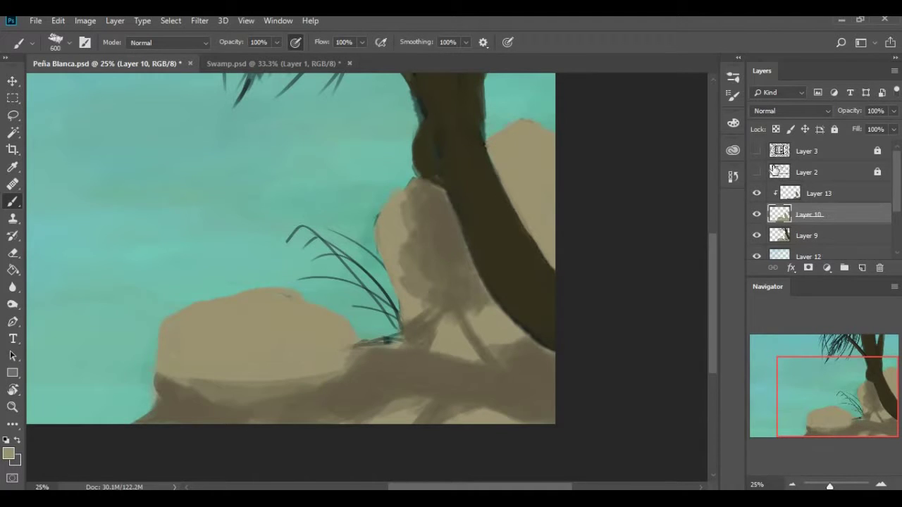
drag(408, 276, 611, 310)
scroll(817, 212, down, 2)
click(764, 211)
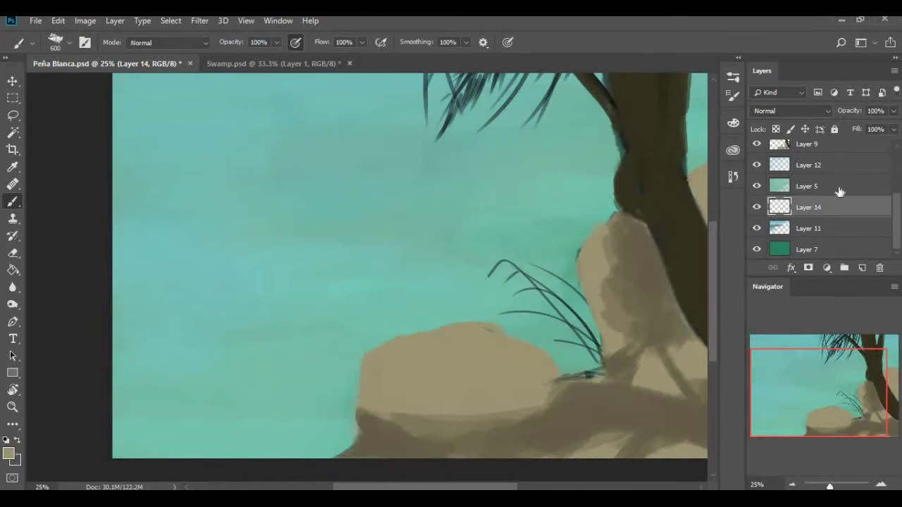
Set a 50 px brush, sample the water's teal, and hide Layer 11's cloud texture
click(840, 191)
click(811, 207)
right_click(705, 112)
click(732, 123)
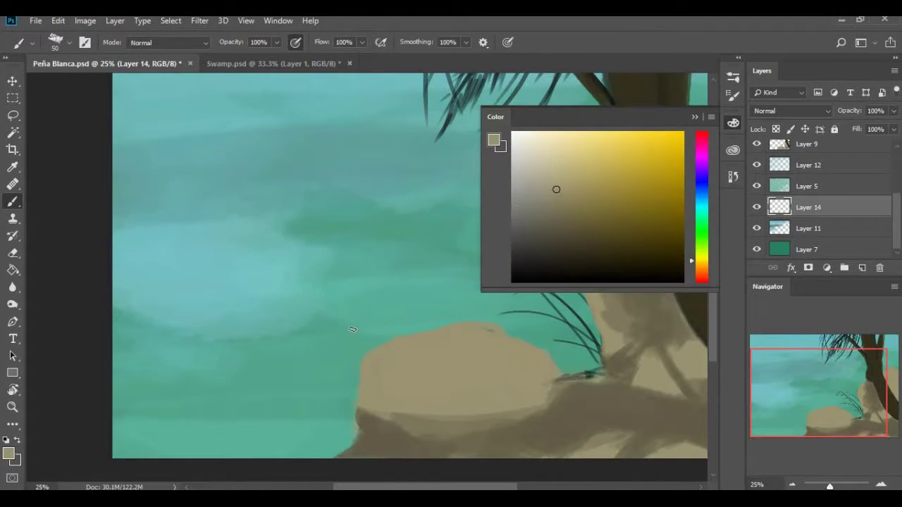
alt+click(352, 329)
click(733, 122)
key(b)
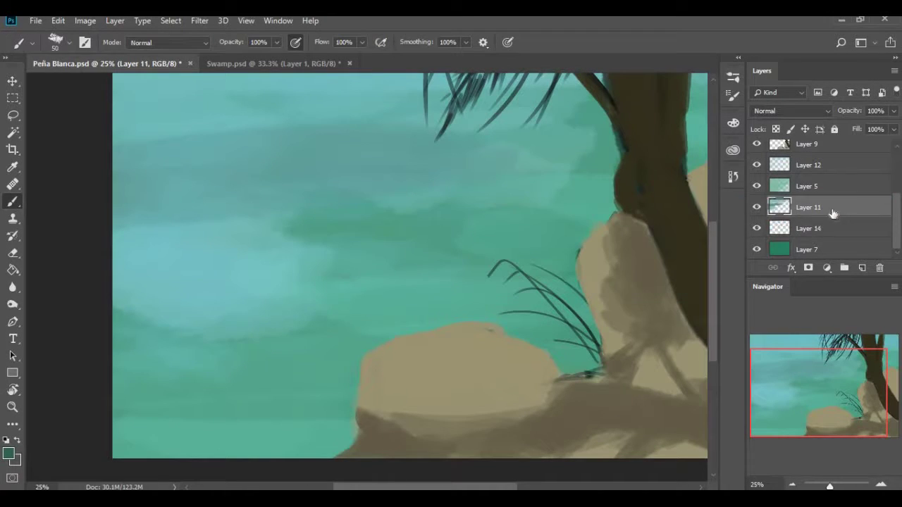
key(ctrl+minus)
key(F6)
key(F6)
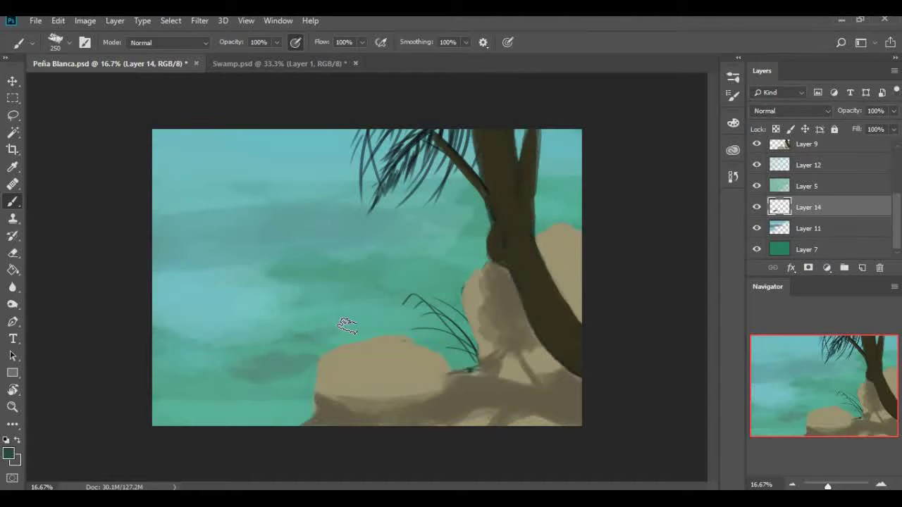
click(756, 229)
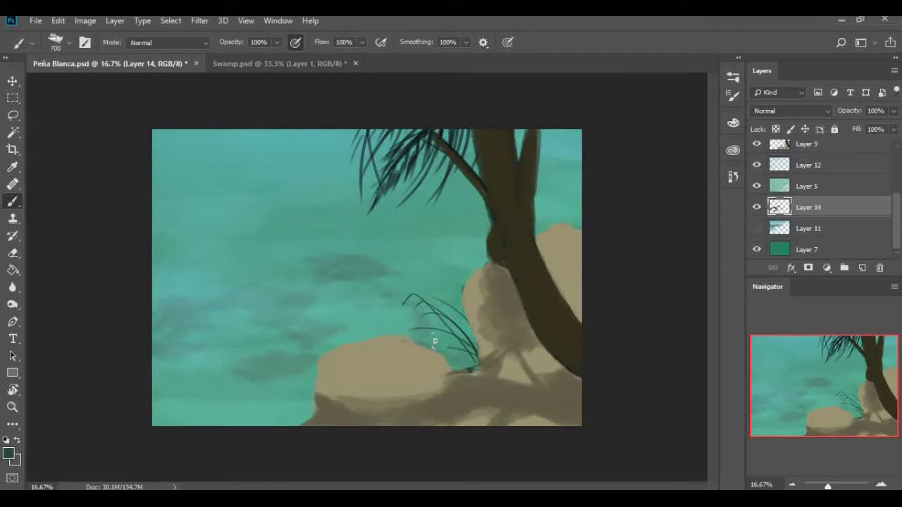
Paint darker teal water patches and Perspective-transform them wider toward the foreground
drag(481, 243, 423, 259)
mouse_move(398, 189)
mouse_down()
mouse_move(372, 201)
mouse_move(154, 217)
mouse_up()
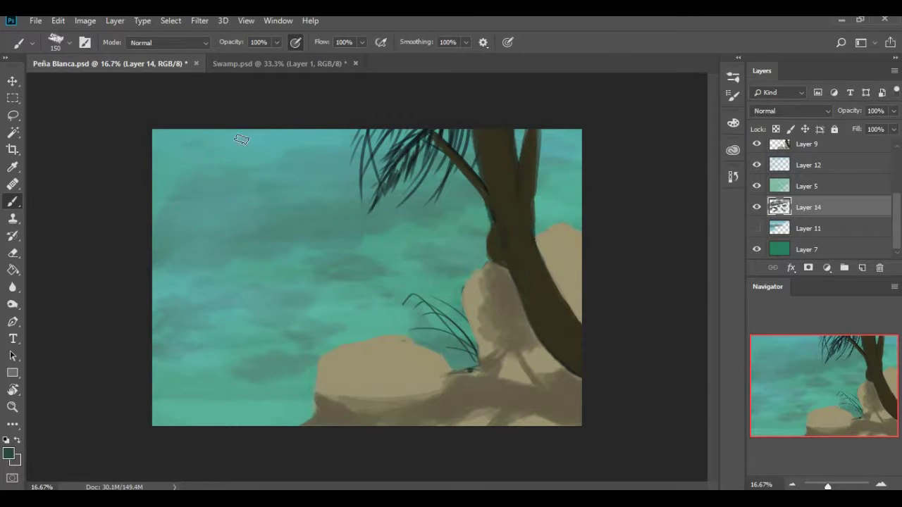
key(ctrl+t)
drag(581, 387, 707, 381)
mouse_move(366, 131)
mouse_down()
mouse_move(316, 188)
mouse_move(334, 223)
mouse_up()
key(ctrl+minus)
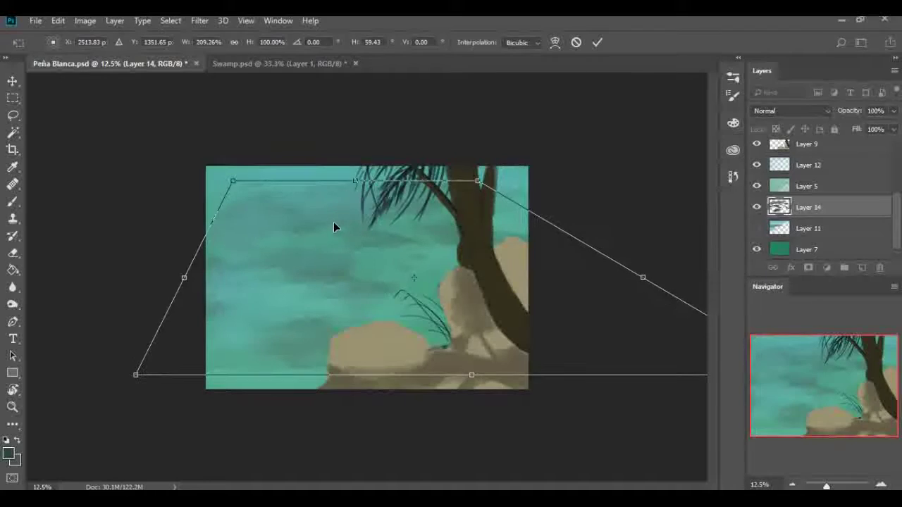
drag(641, 275, 618, 268)
drag(292, 352, 325, 233)
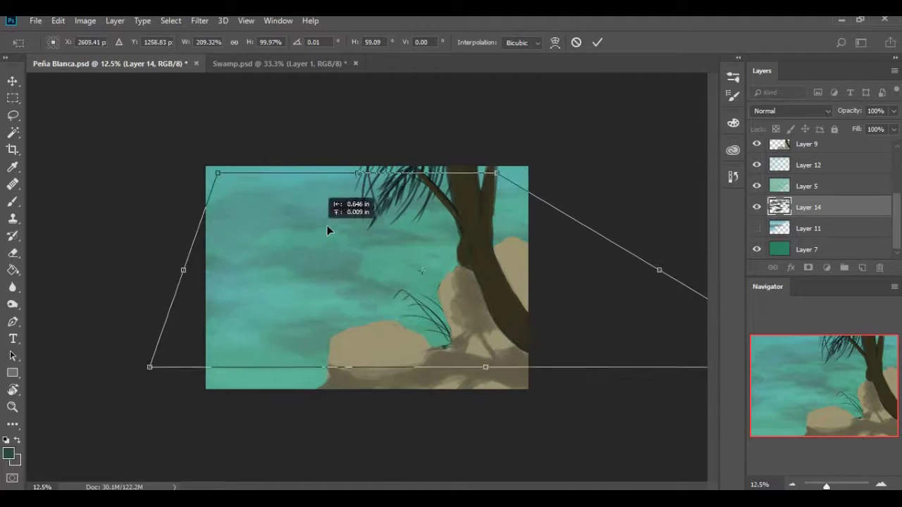
key(Return)
key(b)
key(ctrl+plus)
Create Layer 15 below Layer 14 and a new Layer 16 above Layer 5
key(ctrl+shift+n)
key(Return)
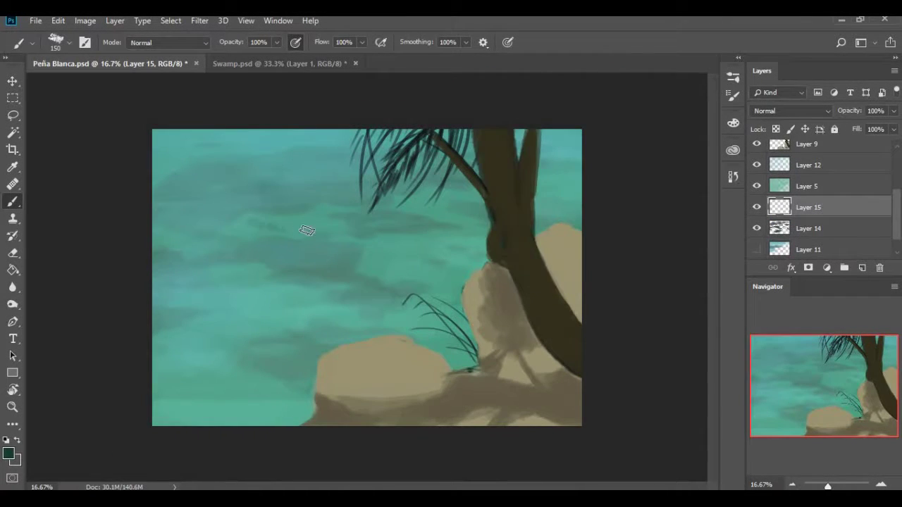
key(ctrl+bracketleft)
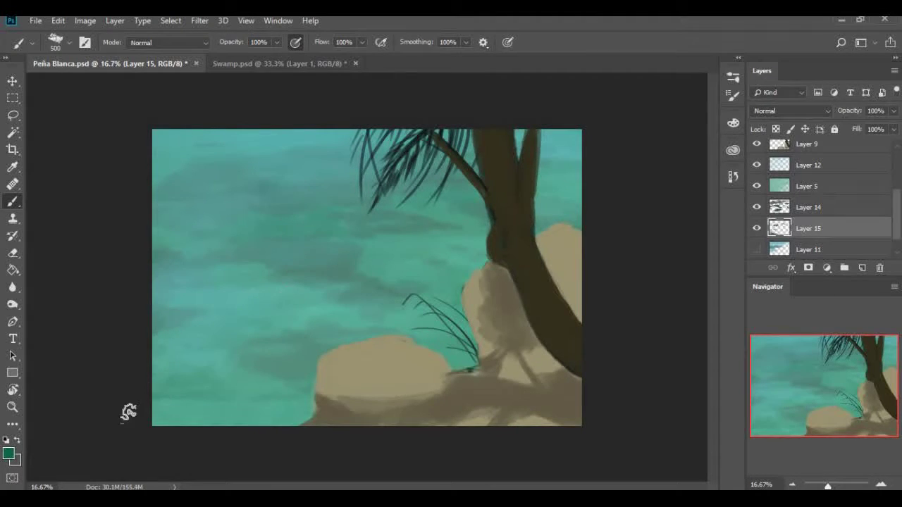
key(alt+bracketright)
key(alt+bracketright)
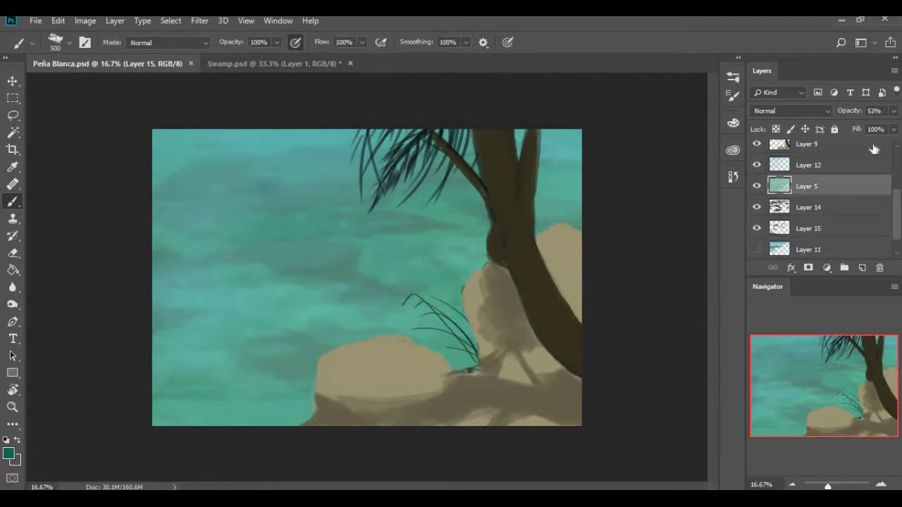
key(ctrl+shift+alt+n)
Paint pale light-cyan horizontal ripple strokes across the upper water
click(733, 123)
click(675, 138)
click(371, 107)
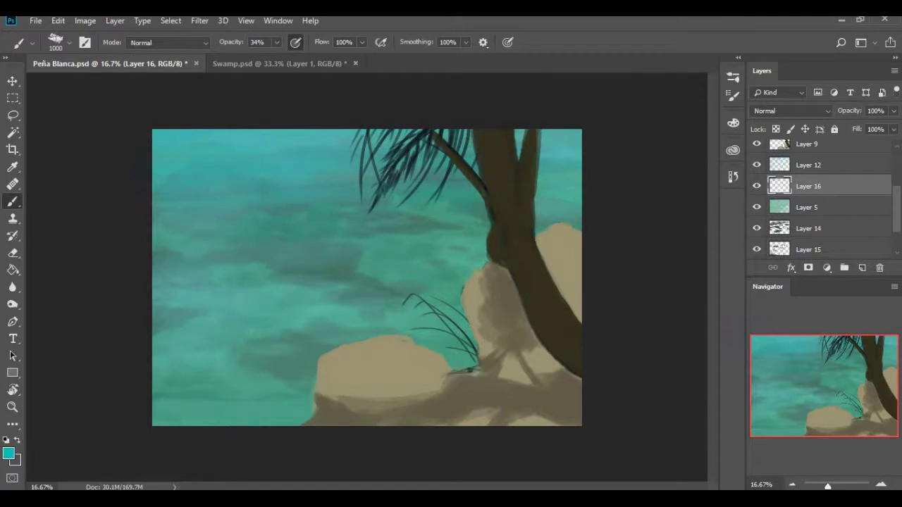
click(733, 123)
click(543, 145)
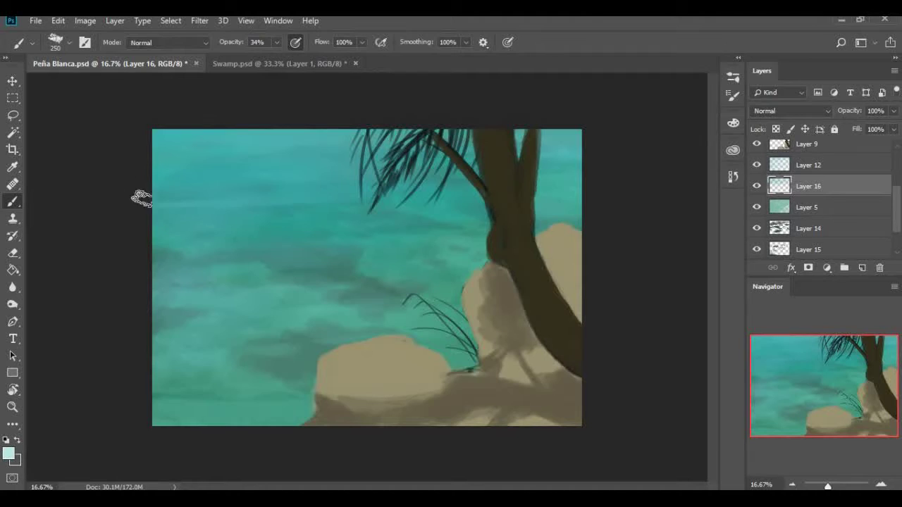
drag(254, 190, 380, 176)
drag(155, 194, 324, 180)
drag(240, 215, 366, 211)
click(734, 123)
click(612, 177)
Lower Layer 16's opacity to 67% and add new empty layers above it
click(861, 268)
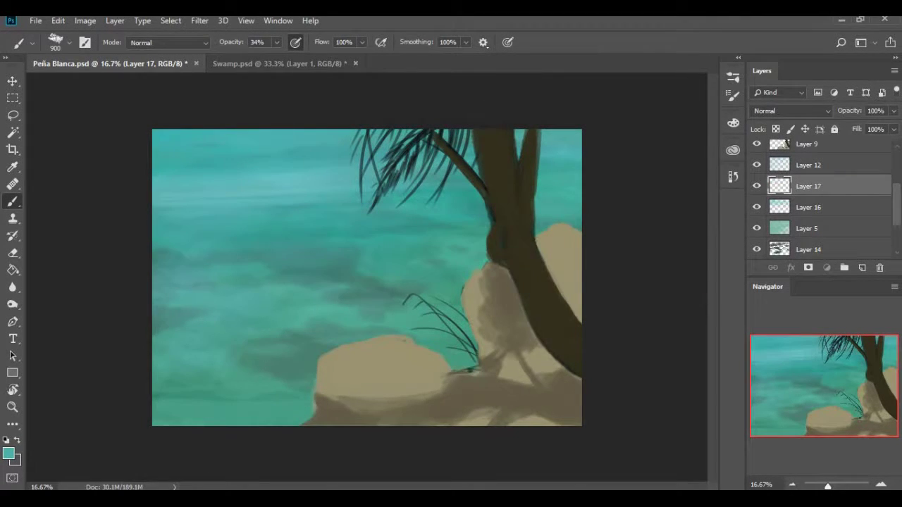
click(734, 123)
click(733, 122)
click(808, 207)
click(893, 111)
drag(893, 128, 873, 128)
key(ctrl+shift+alt+n)
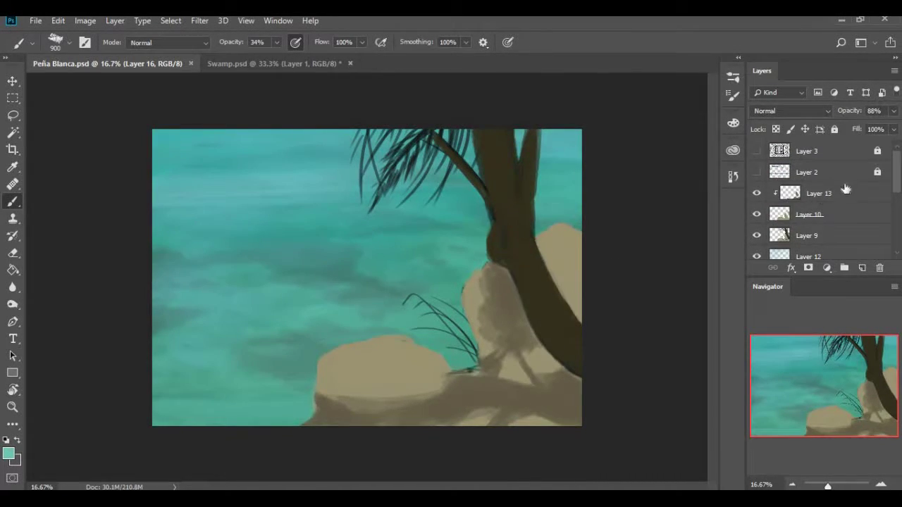
Pick a tan, add a layer clipped to rock Layer 10, and shade the rock's left edge
click(734, 124)
click(567, 208)
click(584, 239)
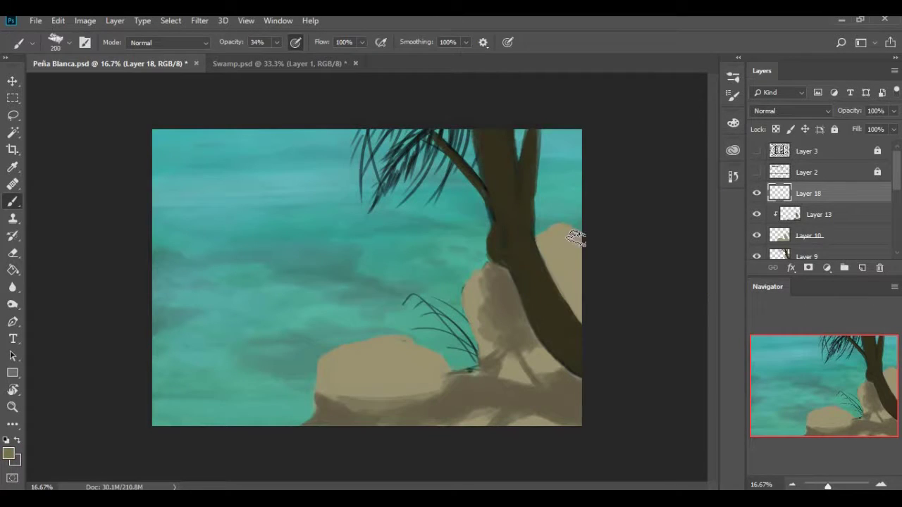
click(810, 236)
right_click(837, 235)
key(Escape)
key(ctrl+shift+alt+n)
key(0)
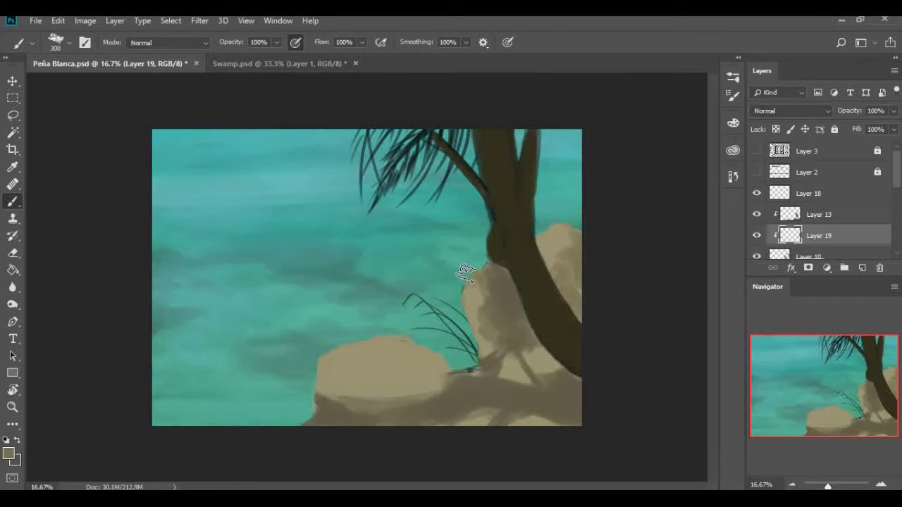
drag(451, 303, 465, 289)
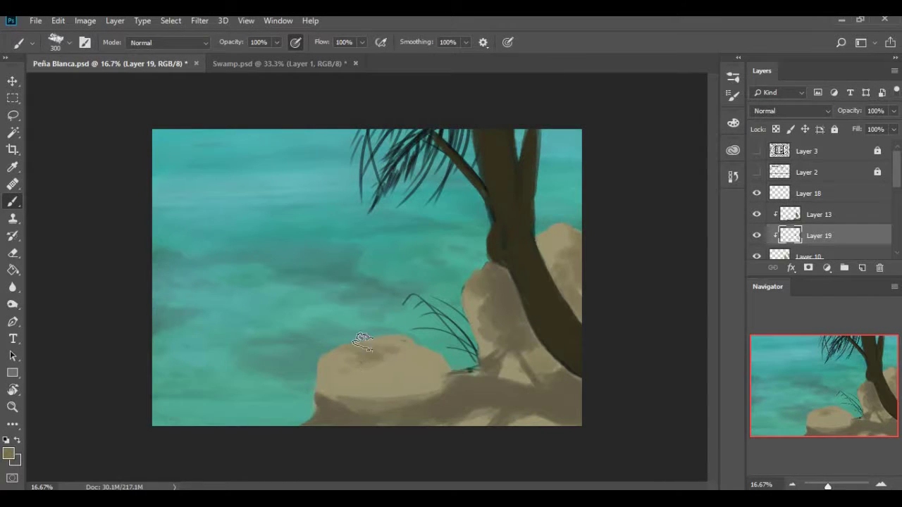
Sample a lighter tan and brush highlights over the left rock's top
alt+click(556, 233)
drag(405, 344, 395, 387)
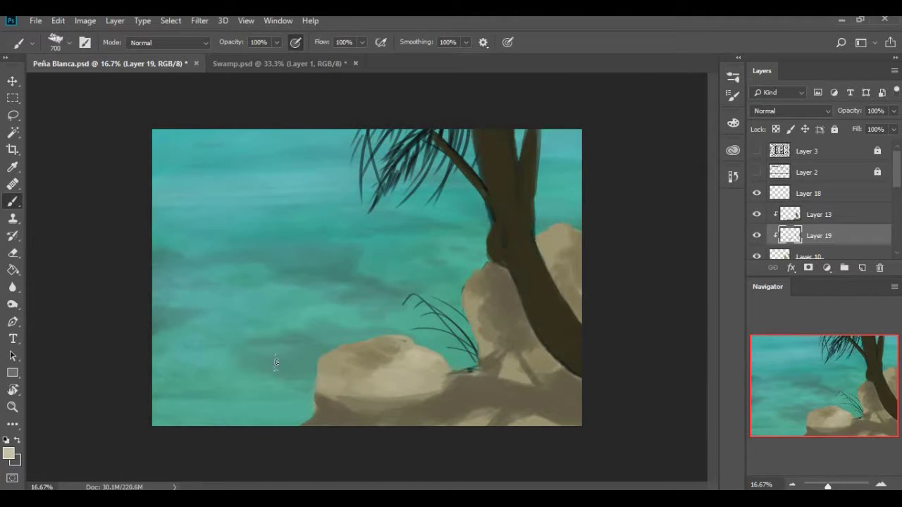
drag(331, 360, 402, 401)
alt+click(608, 278)
Add Layer 20 above Layer 9, set the brush to size 50, and sample a rock colour
key(ctrl+shift+alt+n)
key(b)
right_click(418, 225)
key(Return)
alt+click(390, 357)
alt+scroll(390, 358, up, 2)
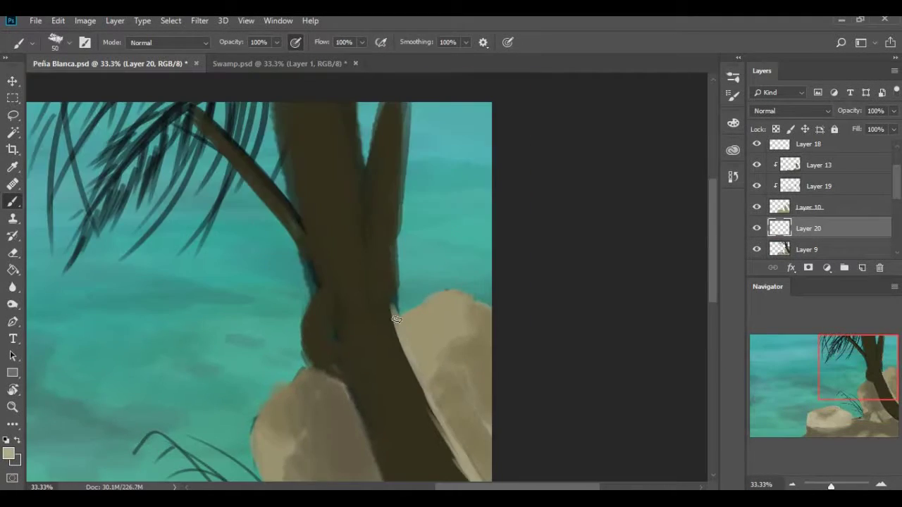
Shade the trunk with a mid-brown centre band and lighter brown on the knot and upper left
drag(396, 319, 403, 204)
alt+click(373, 204)
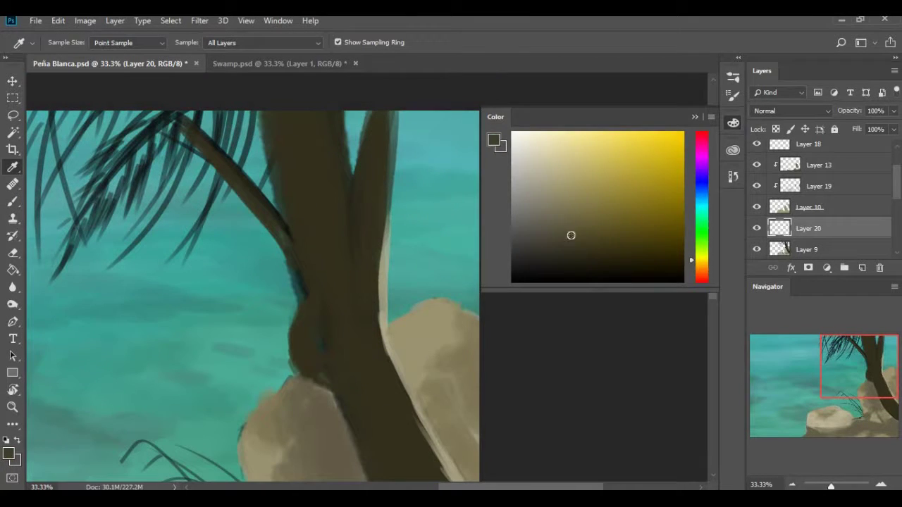
drag(384, 116, 380, 219)
mouse_move(366, 268)
mouse_down()
mouse_move(380, 331)
mouse_move(384, 197)
mouse_up()
mouse_move(370, 233)
mouse_down()
mouse_move(366, 127)
mouse_move(339, 291)
mouse_move(310, 373)
mouse_up()
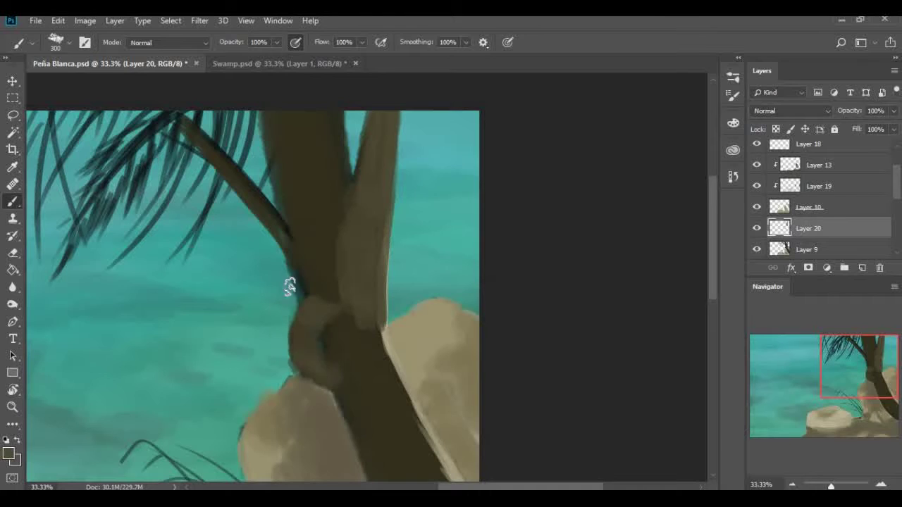
drag(296, 116, 317, 195)
drag(331, 116, 324, 184)
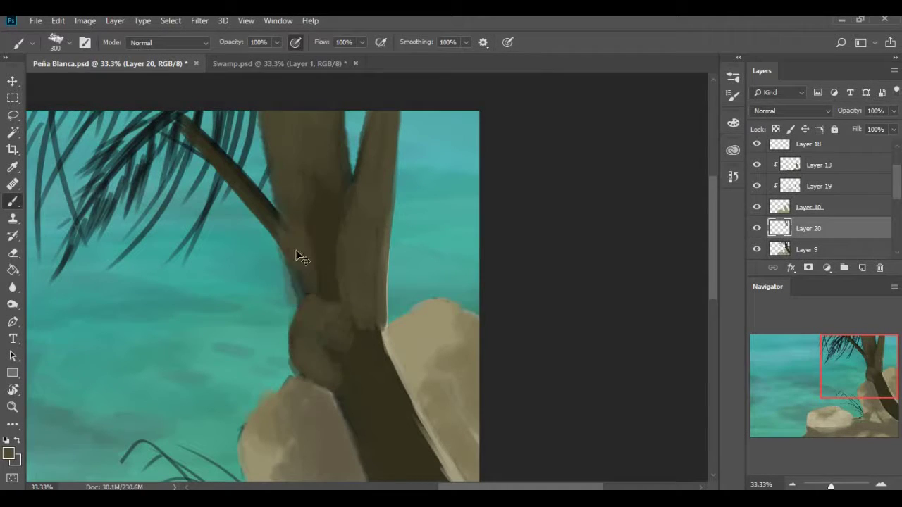
scroll(350, 245, down, 5)
Pick a dark trunk colour and paint a dark band across the upper trunk
click(733, 123)
click(576, 243)
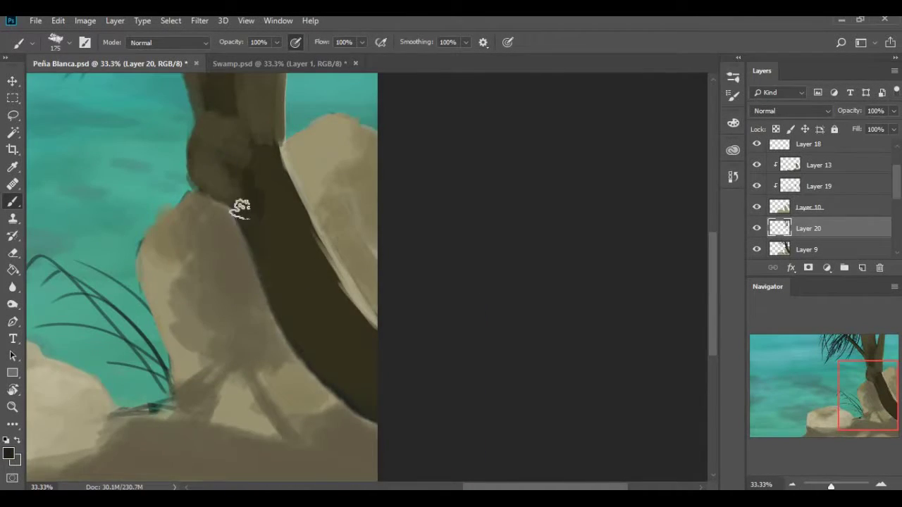
drag(238, 202, 279, 236)
drag(304, 162, 263, 259)
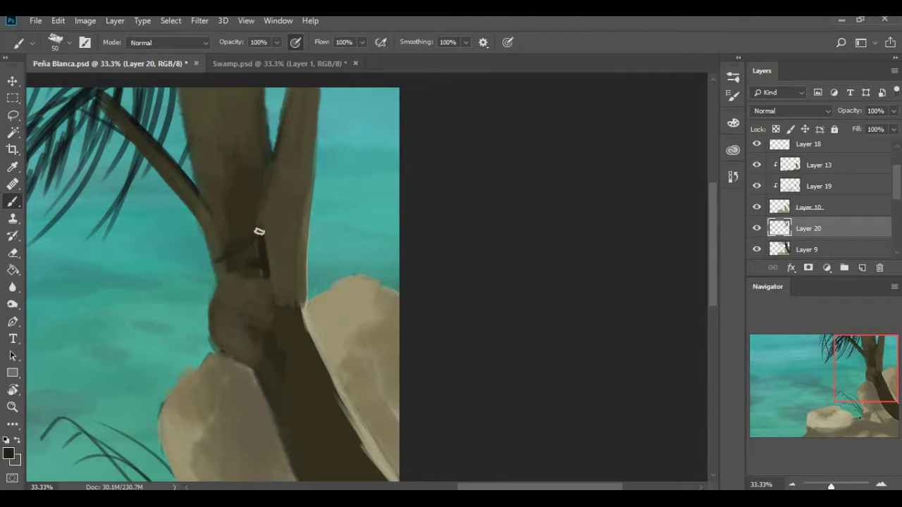
mouse_move(249, 111)
mouse_down()
mouse_move(325, 186)
mouse_move(268, 188)
mouse_up()
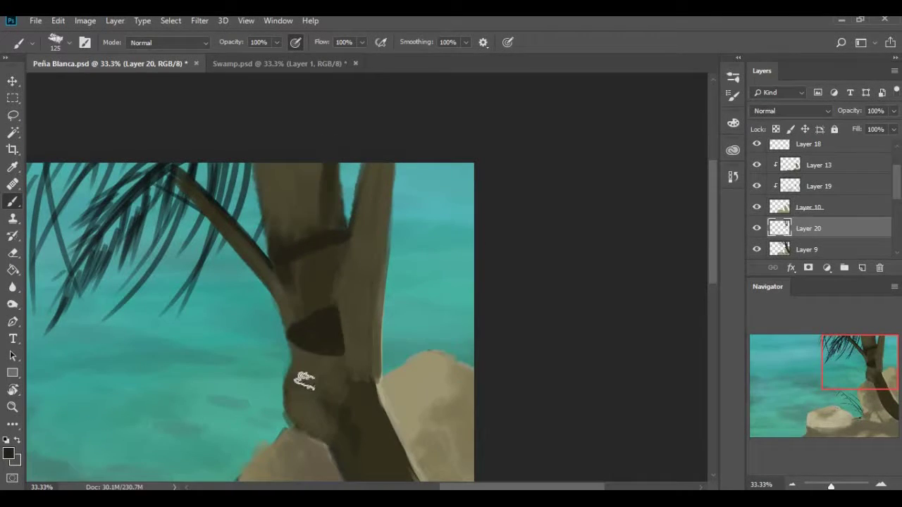
Zoom out to the whole painting, enlarge the brush to 175, and add Layer 21
key(F6)
click(700, 118)
key(ctrl+minus)
key(ctrl+minus)
key(bracketright)
key(bracketright)
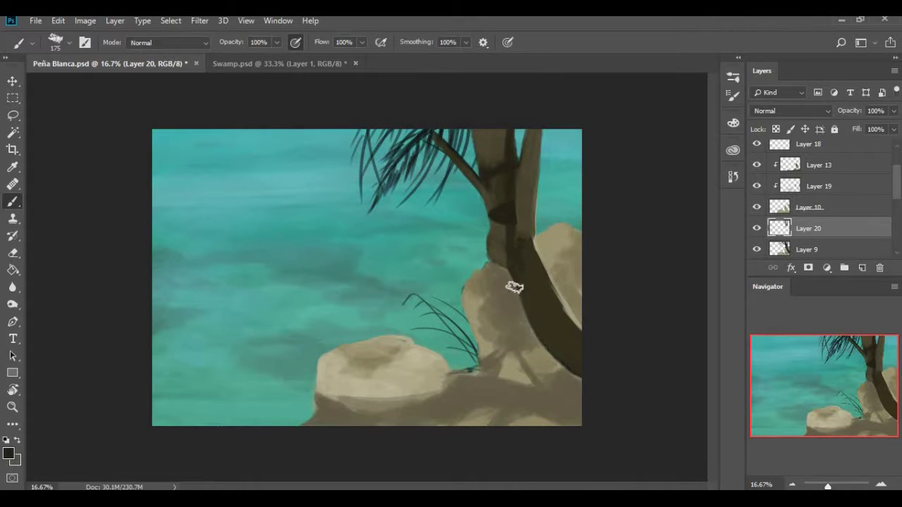
click(862, 268)
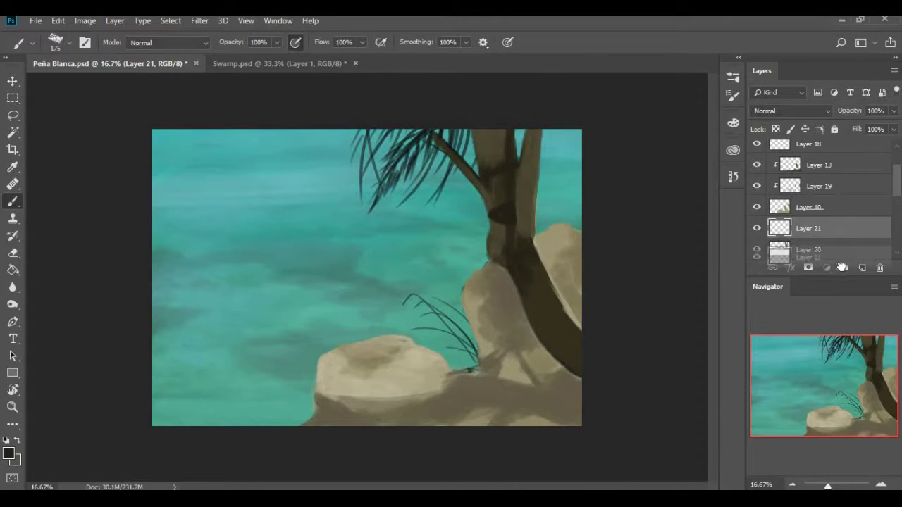
Delete the unused Layer 18 and another unneeded layer
key(F6)
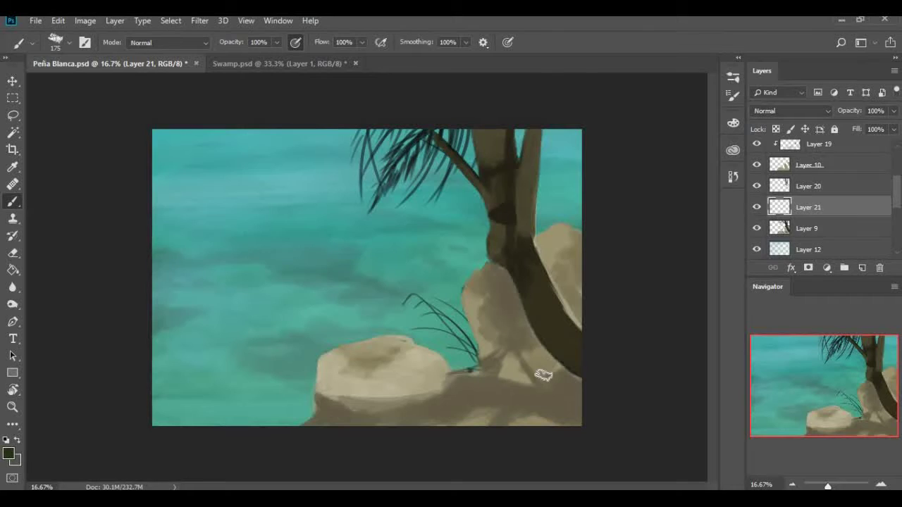
drag(528, 374, 542, 384)
scroll(817, 204, up, 2)
drag(808, 193, 880, 269)
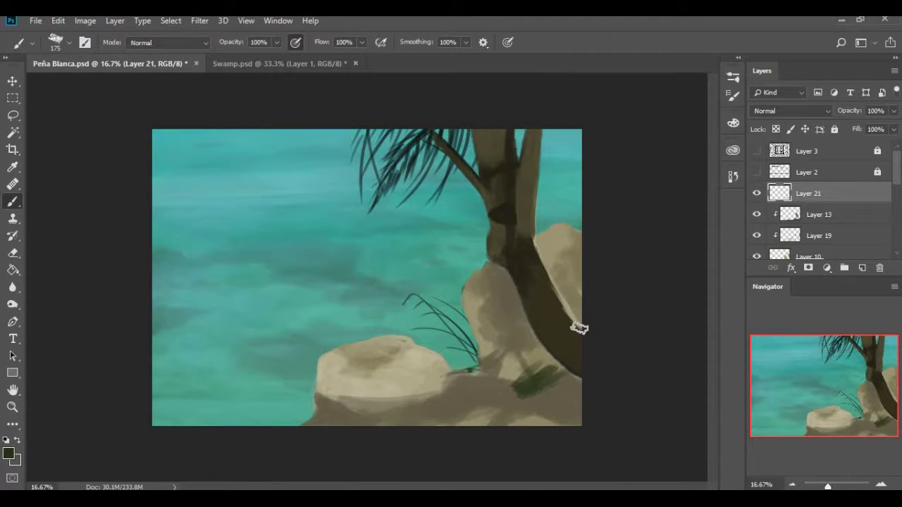
Apply an S-shaped Curves adjustment to the rock shading layer for more contrast
click(836, 229)
click(85, 20)
click(239, 85)
drag(465, 284, 465, 304)
drag(523, 260, 524, 238)
drag(582, 171, 582, 157)
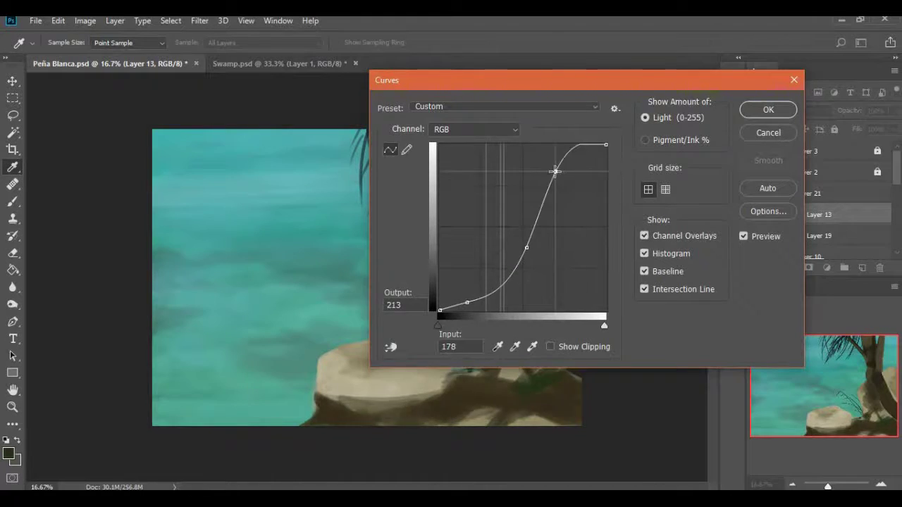
key(Return)
Paint dark green over the trunk base, bush area and rock edge
key(b)
key(alt+bracketright)
mouse_move(492, 308)
mouse_down()
mouse_move(507, 284)
mouse_move(469, 343)
mouse_move(477, 320)
mouse_up()
key(bracketright)
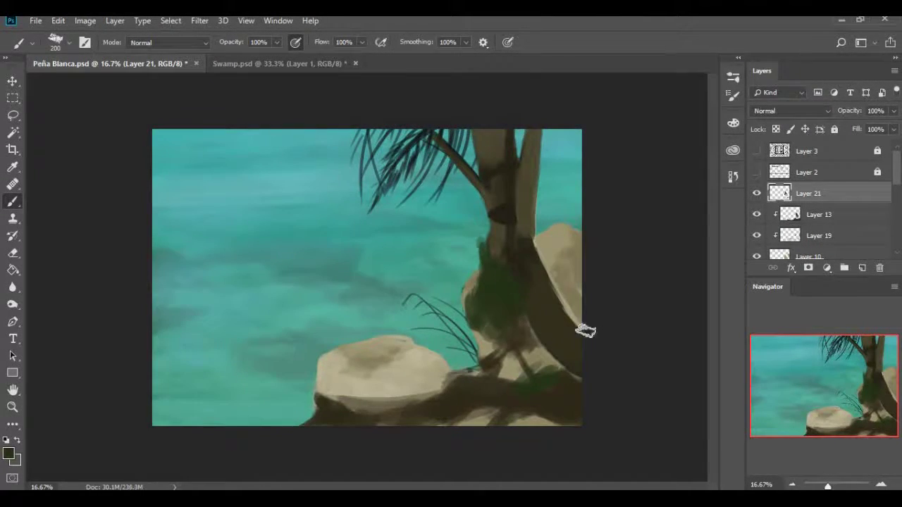
drag(586, 331, 585, 328)
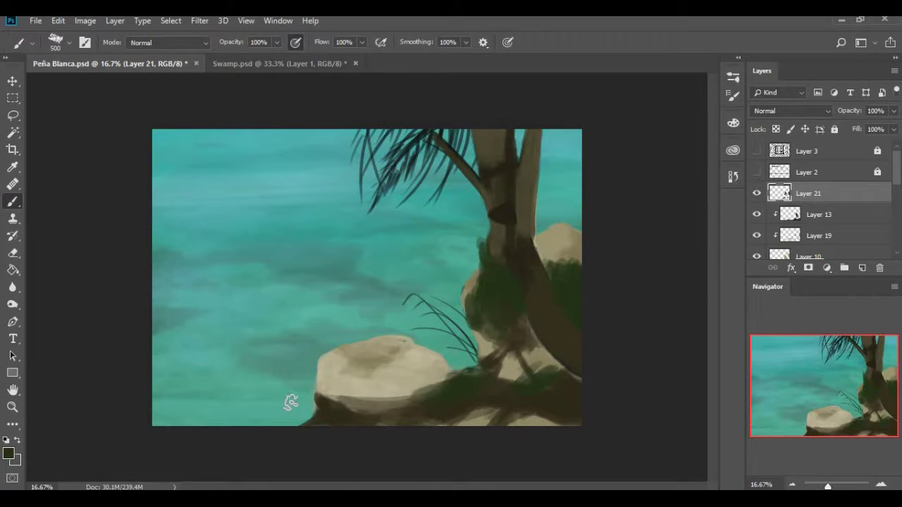
With a 500 brush, paint a dark green grass strip along the bottom, then select Layer 22
key(bracketright)
key(bracketright)
key(bracketright)
click(733, 123)
click(694, 117)
drag(316, 408, 184, 416)
drag(487, 274, 521, 411)
scroll(817, 211, down, 3)
click(808, 186)
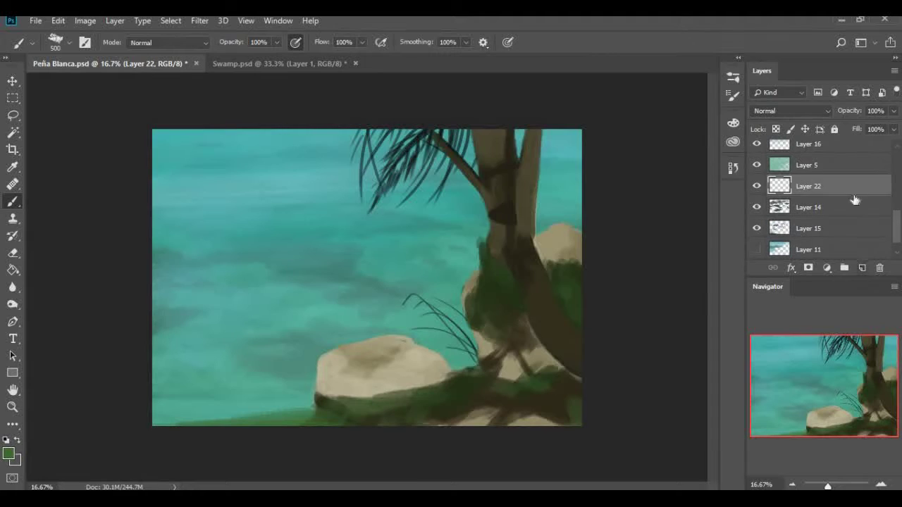
Sample a darker water tone and paint faint ripple strokes across the left water
click(733, 93)
click(732, 124)
alt+click(328, 277)
scroll(296, 285, up, 2)
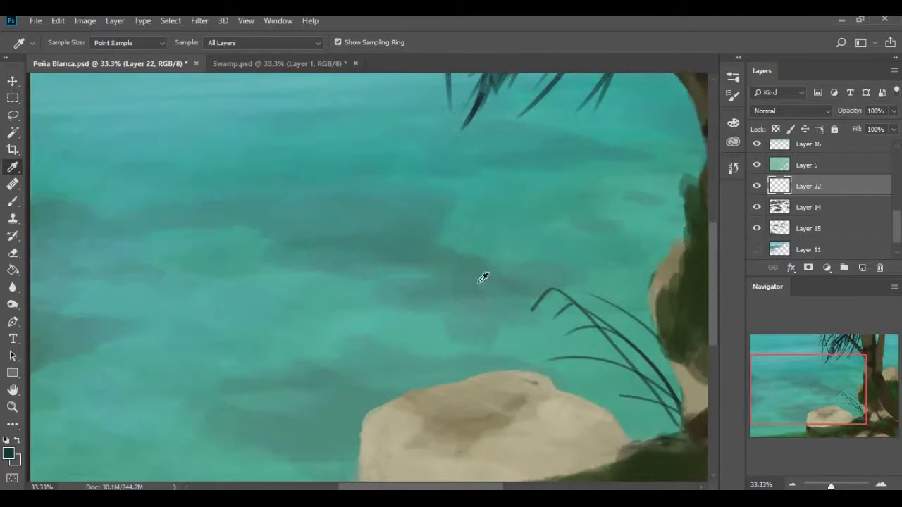
click(733, 123)
scroll(267, 378, down, 2)
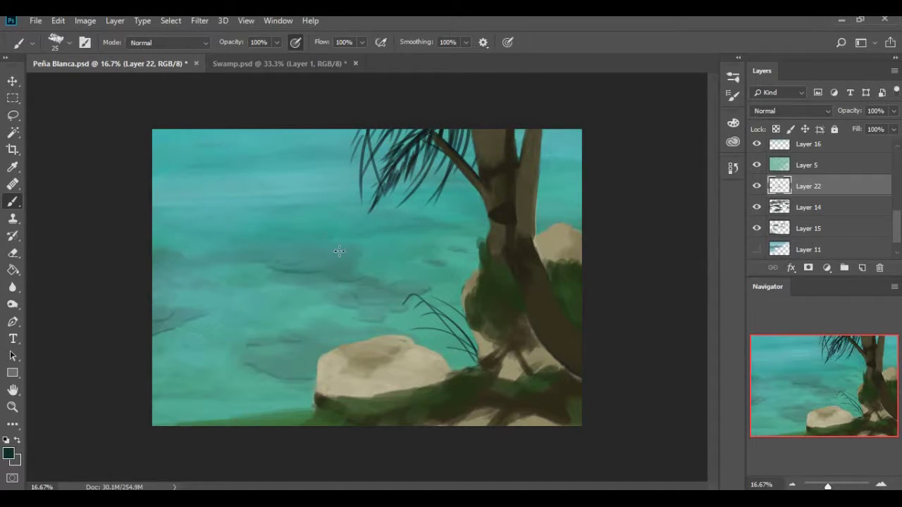
drag(347, 280, 187, 262)
drag(237, 257, 237, 322)
Switch the foreground colour to teal, then to a light mint
click(733, 122)
click(645, 240)
click(733, 122)
click(691, 184)
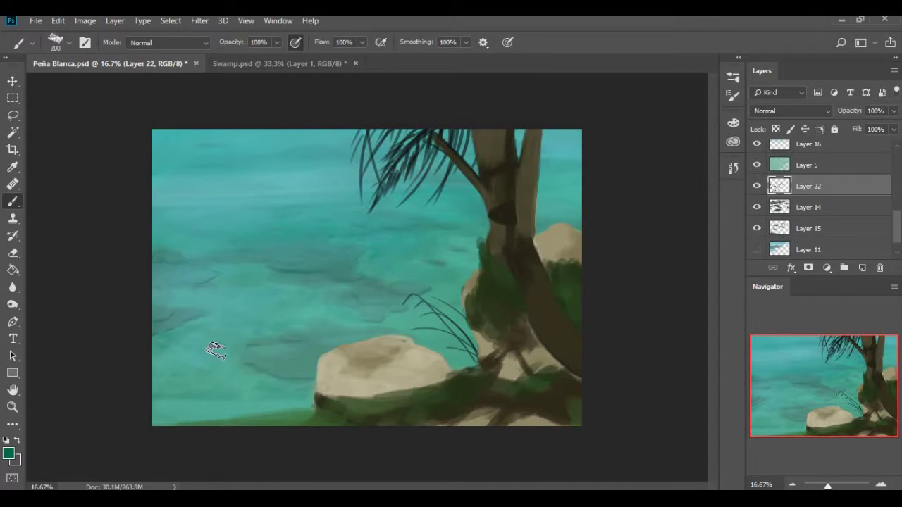
click(733, 122)
click(562, 153)
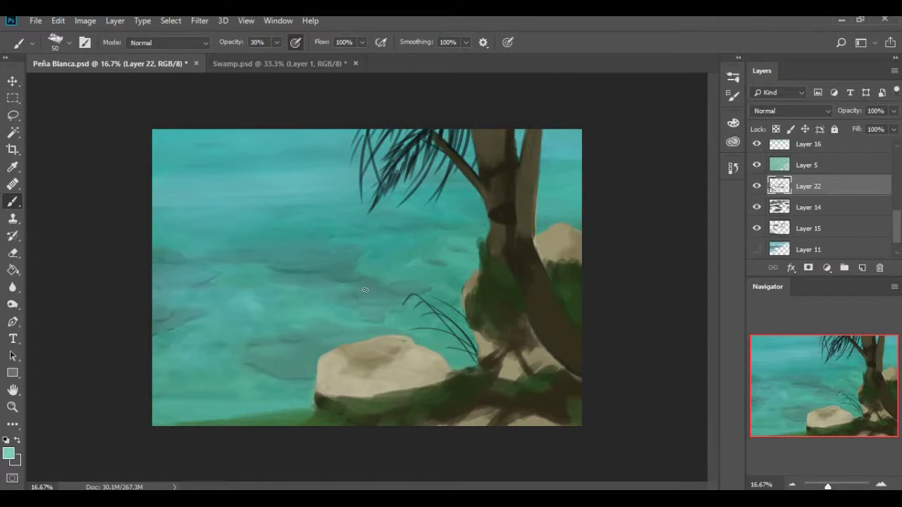
Add a new layer, raise brush opacity to 55%, and paint a darker ripple across the water
click(861, 268)
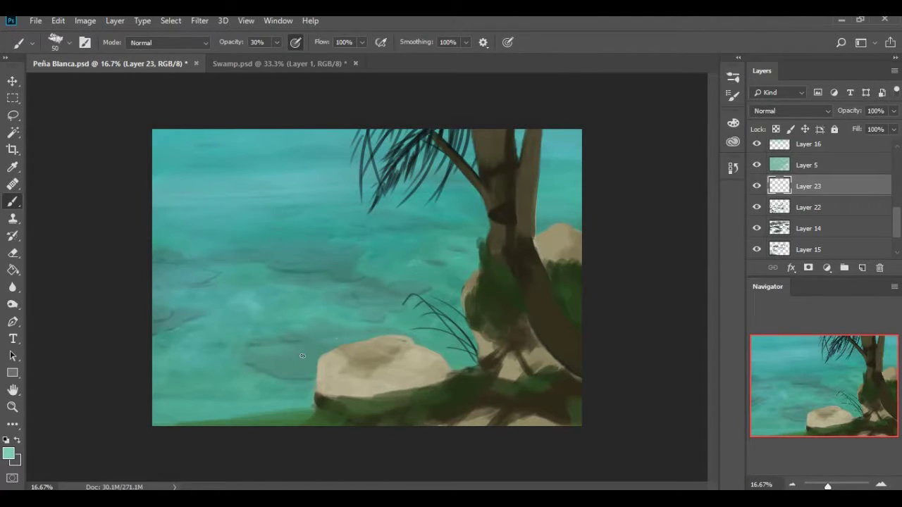
click(277, 42)
drag(270, 56, 286, 56)
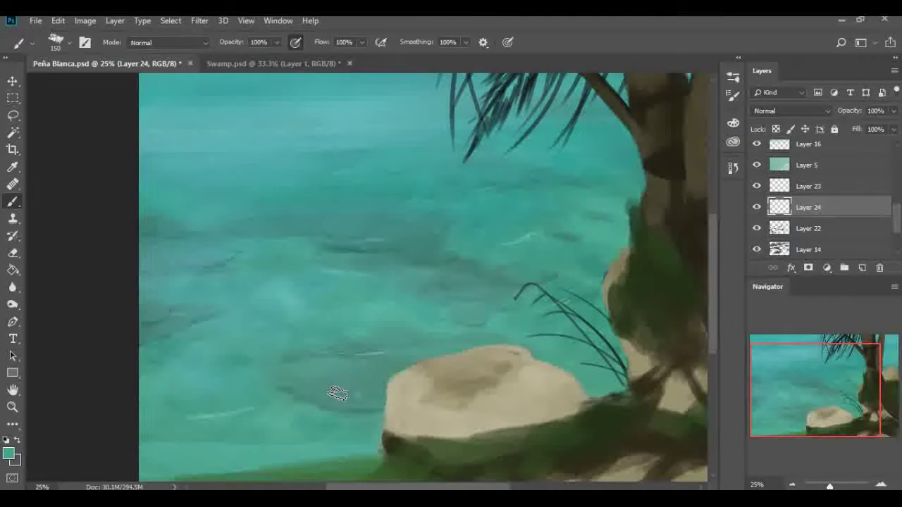
key(bracketright)
key(bracketright)
key(bracketright)
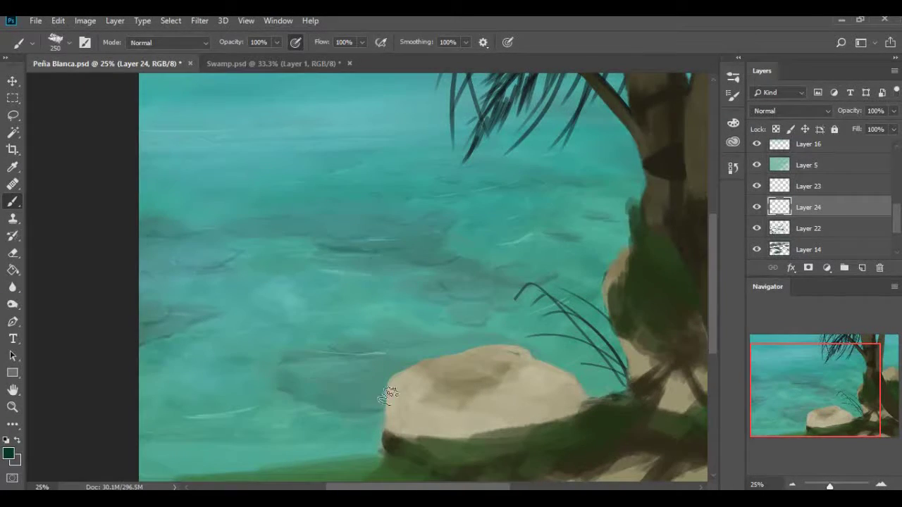
key(F6)
key(F6)
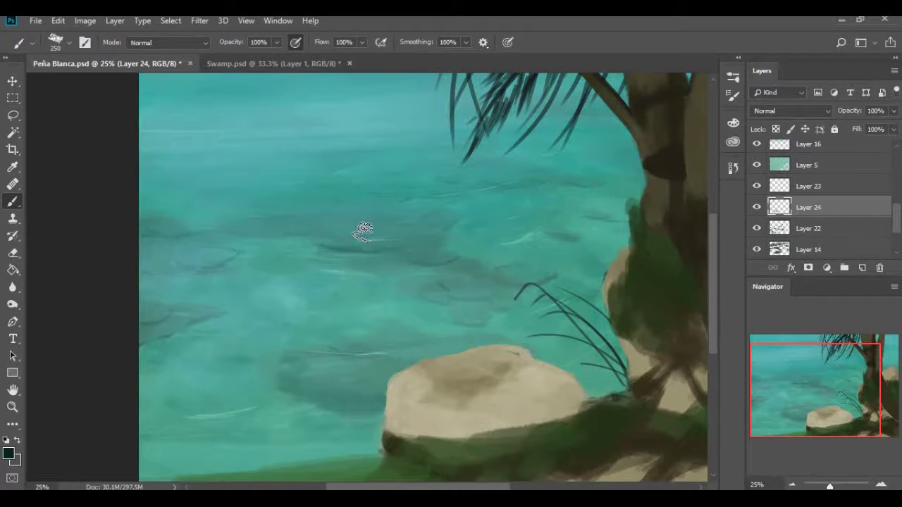
key(bracketleft)
key(bracketleft)
key(bracketleft)
drag(358, 246, 444, 259)
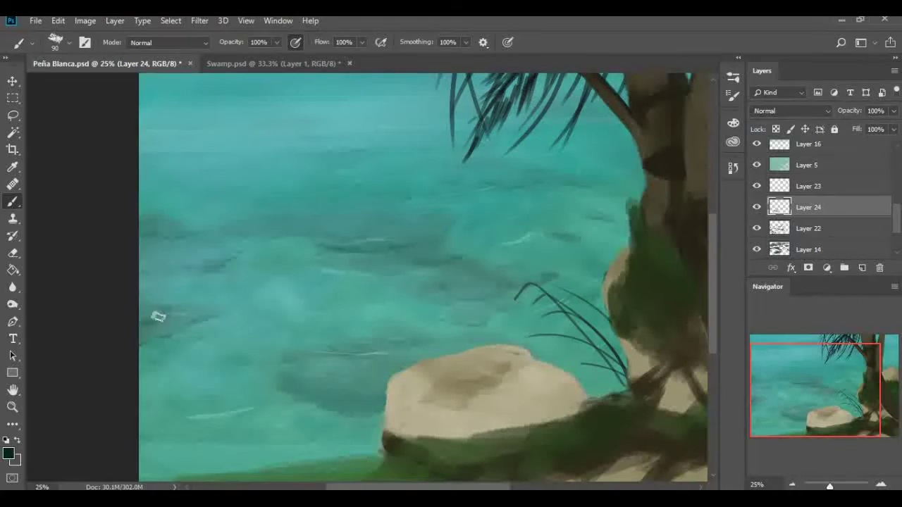
Paint ripples over the upper-left water and pick a teal-blue colour
key(bracketright)
key(bracketright)
key(bracketright)
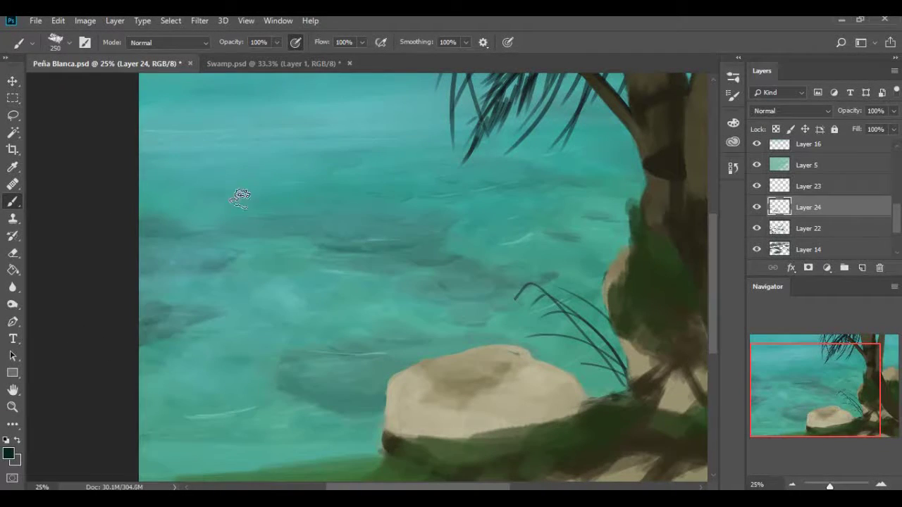
mouse_move(195, 169)
mouse_down()
mouse_move(316, 176)
mouse_move(271, 223)
mouse_up()
key(bracketleft)
key(bracketleft)
key(bracketleft)
key(bracketleft)
key(bracketleft)
key(bracketleft)
click(732, 123)
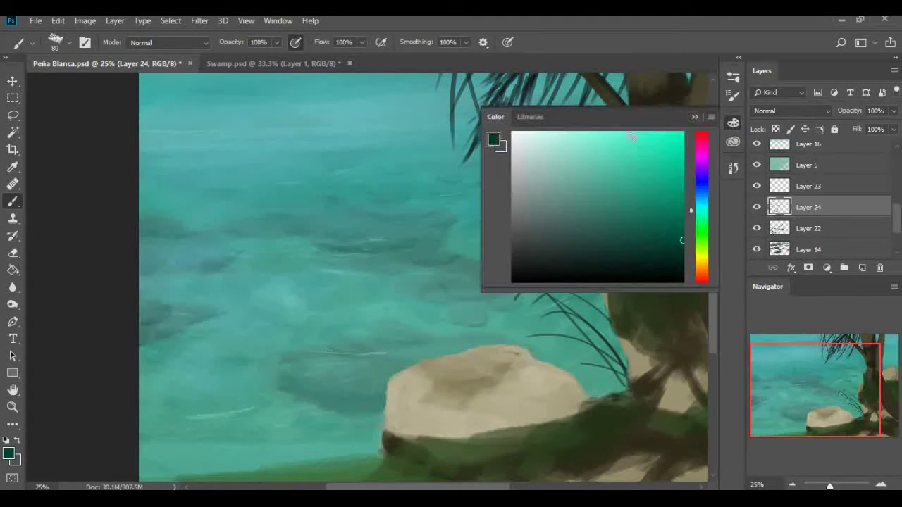
mouse_move(225, 433)
mouse_down()
mouse_move(235, 322)
mouse_move(425, 209)
mouse_move(609, 214)
mouse_up()
drag(257, 122, 335, 167)
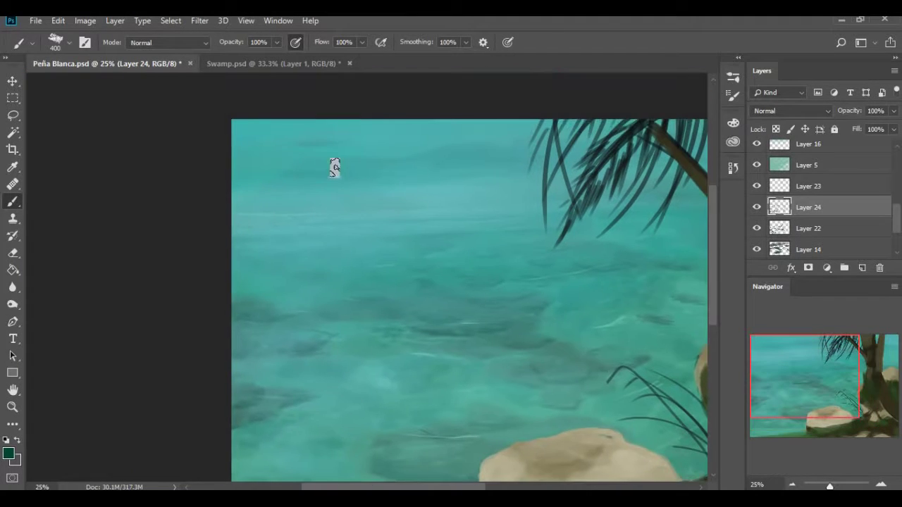
mouse_move(461, 203)
mouse_down()
mouse_move(294, 189)
mouse_move(274, 139)
mouse_up()
click(732, 123)
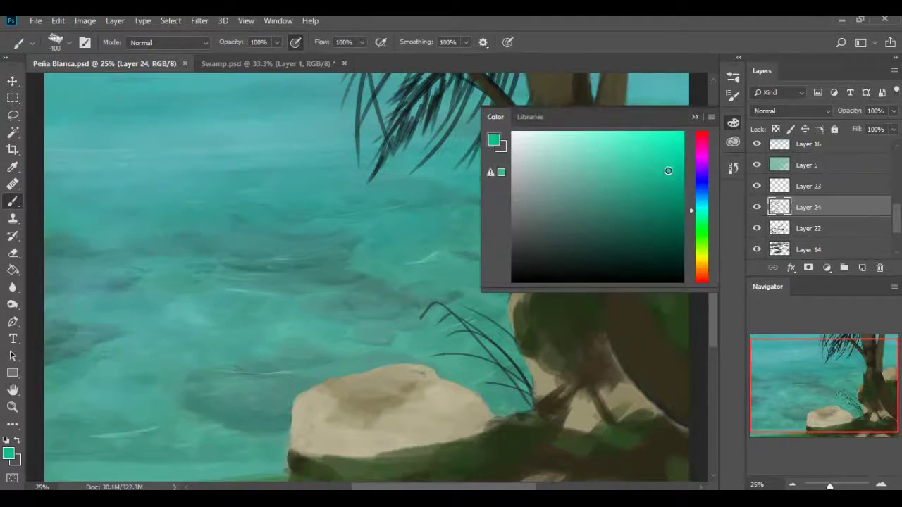
key(ctrl+minus)
Add another new layer and zoom in on the water
key(ctrl+shift+alt+n)
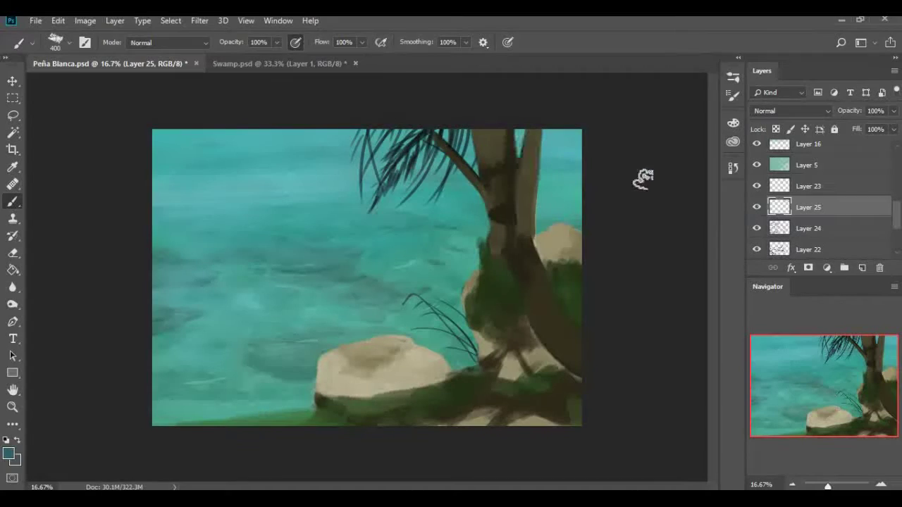
click(733, 124)
key(alt+bracketright)
key(F6)
key(ctrl+plus)
key(ctrl+plus)
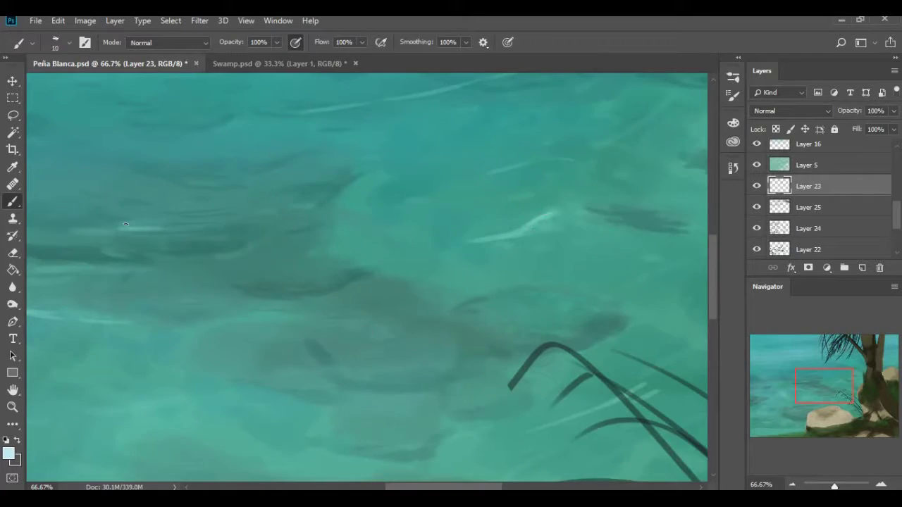
key(ctrl+plus)
key(ctrl+plus)
Zoom out to 25% to show the palm trunk and select Layer 20
mouse_move(198, 223)
mouse_down()
mouse_move(489, 332)
mouse_move(325, 221)
mouse_up()
key(ctrl+minus)
drag(475, 251, 296, 300)
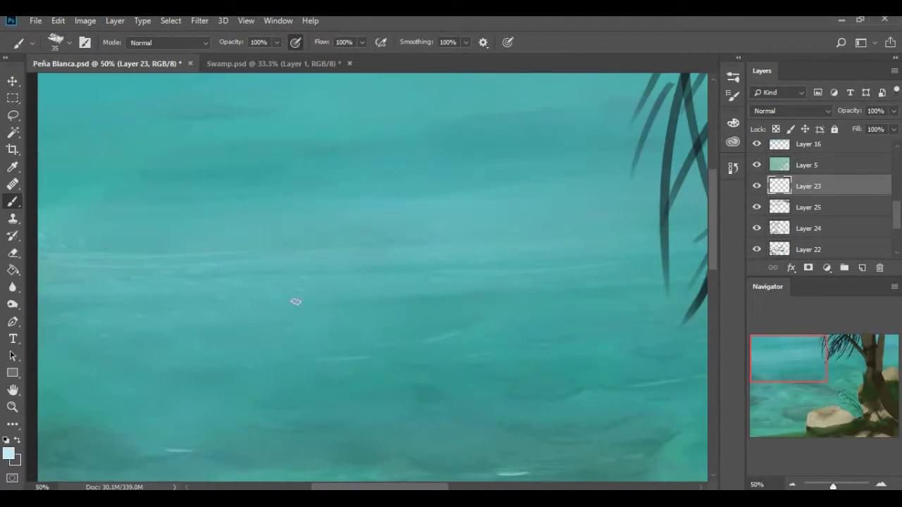
key(ctrl+minus)
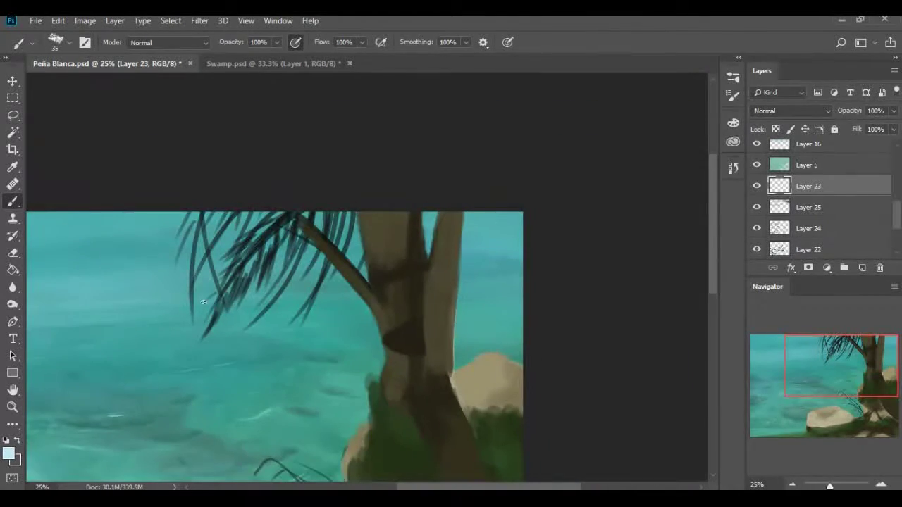
key(ctrl+minus)
drag(297, 166, 141, 84)
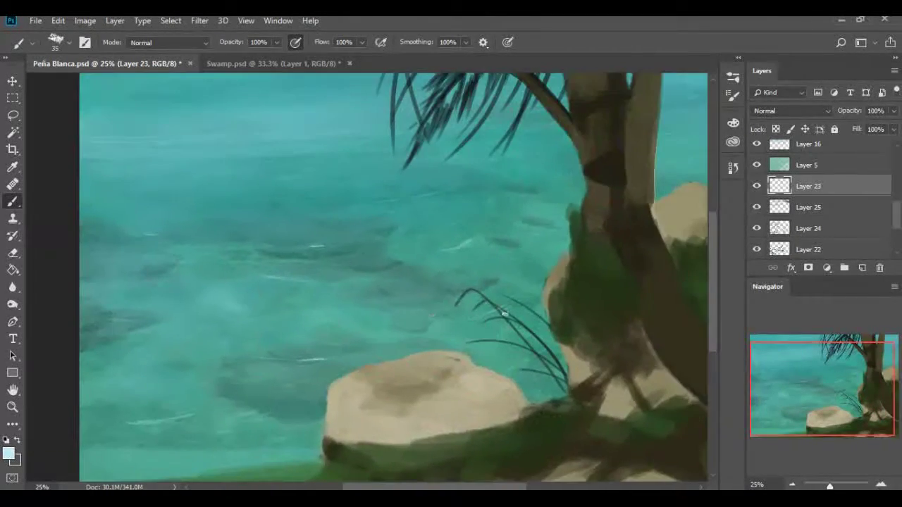
scroll(524, 312, down, 1)
scroll(491, 199, up, 2)
ctrl+click(491, 200)
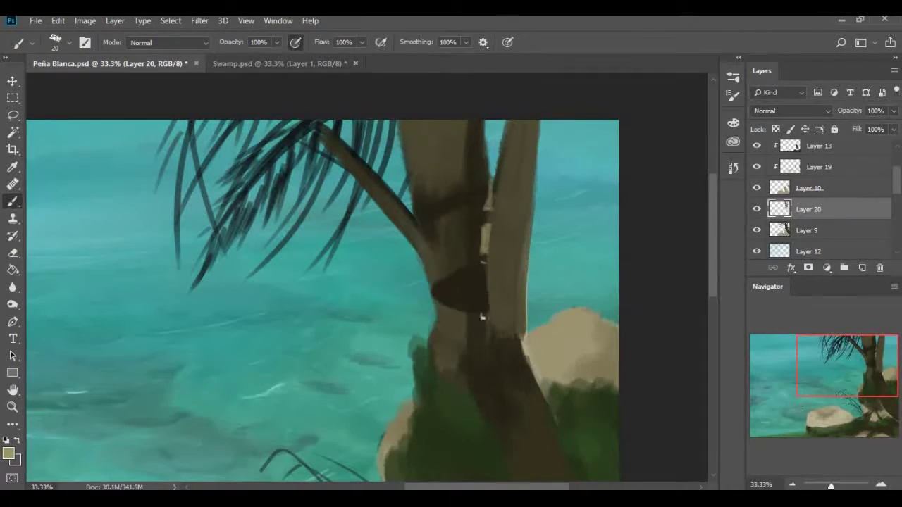
Paint light tan strokes down the trunk's right side, undoing the last attempt
drag(483, 204, 411, 86)
key(bracketright)
key(bracketright)
key(bracketright)
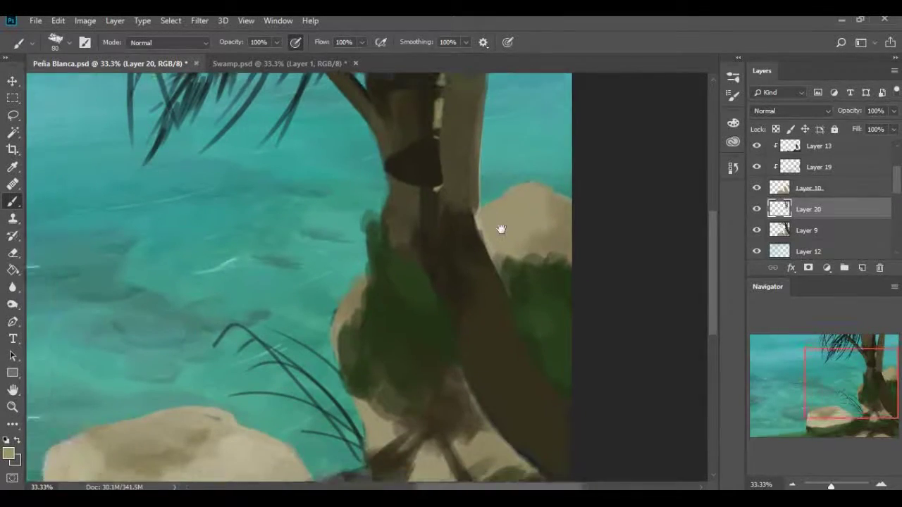
drag(450, 238, 411, 300)
mouse_move(449, 244)
mouse_down()
mouse_move(458, 312)
mouse_move(437, 285)
mouse_move(493, 366)
mouse_up()
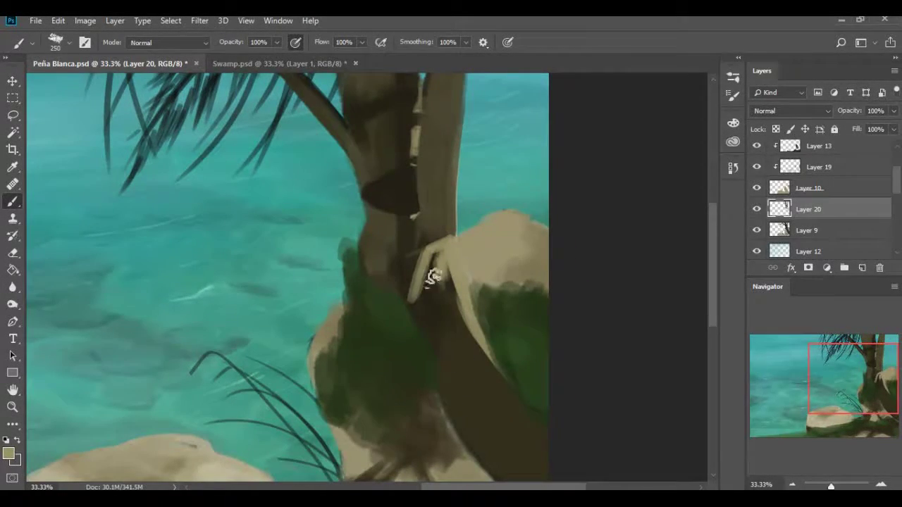
drag(424, 249, 459, 388)
drag(536, 456, 519, 396)
drag(458, 352, 458, 230)
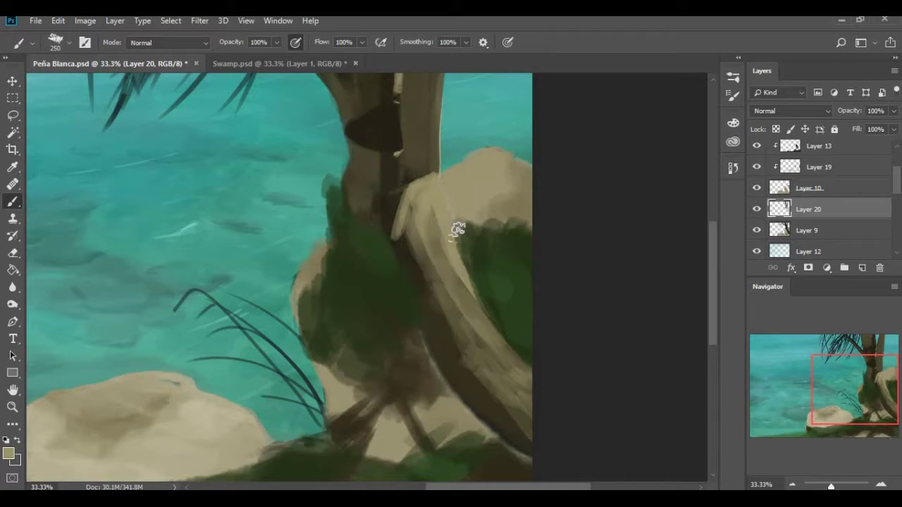
key(ctrl+alt+z)
key(ctrl+alt+z)
key(bracketleft)
key(bracketleft)
key(bracketleft)
Paint tan finger-like bands on the trunk and blend the lower stripes with a darker colour
mouse_move(422, 192)
mouse_down()
mouse_move(414, 226)
mouse_move(443, 238)
mouse_move(519, 362)
mouse_move(475, 291)
mouse_move(437, 261)
mouse_up()
mouse_move(521, 366)
mouse_down()
mouse_move(502, 416)
mouse_move(451, 303)
mouse_up()
click(732, 122)
click(564, 188)
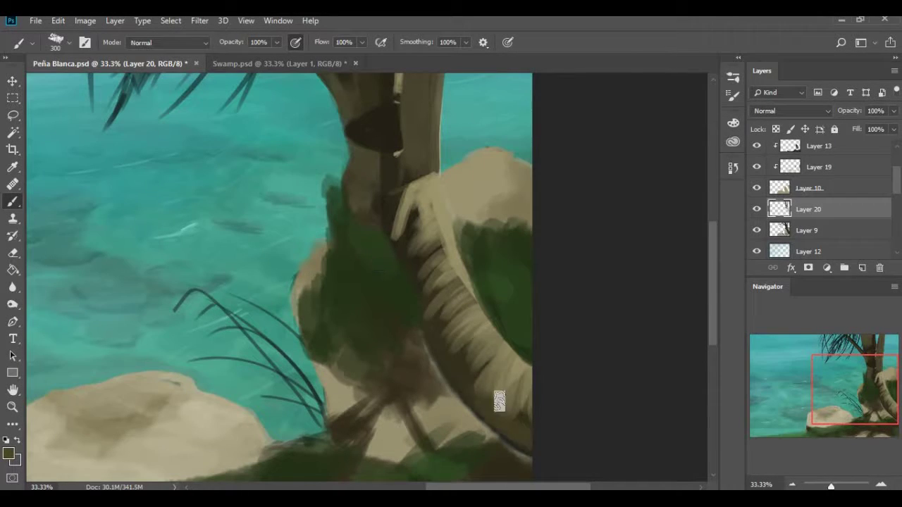
drag(499, 401, 431, 313)
Blend dark brown into the curved stripes at the trunk base
scroll(465, 409, up, 3)
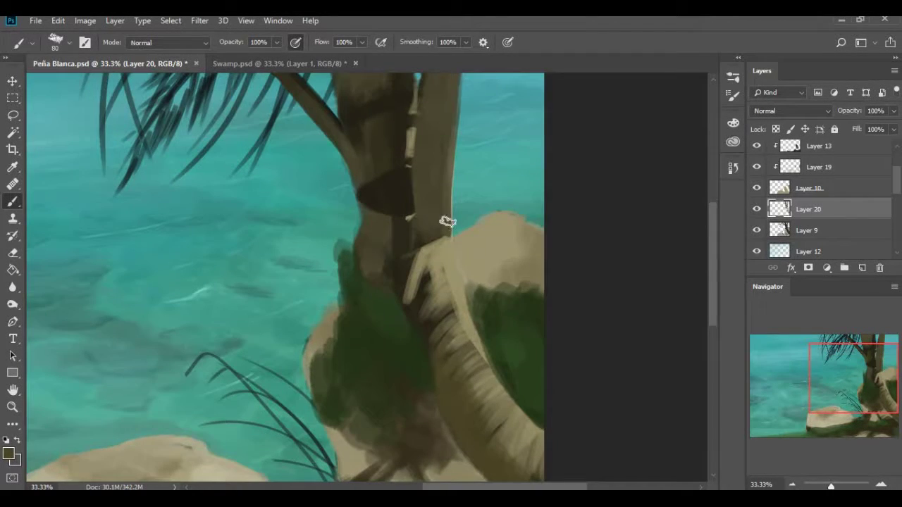
click(732, 123)
click(599, 253)
scroll(519, 383, down, 5)
drag(519, 382, 485, 354)
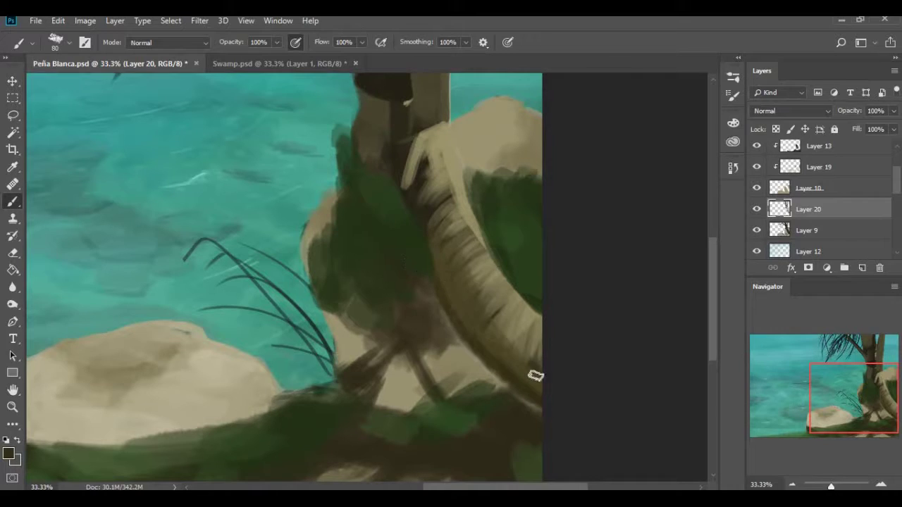
scroll(536, 375, up, 5)
scroll(846, 197, down, 1)
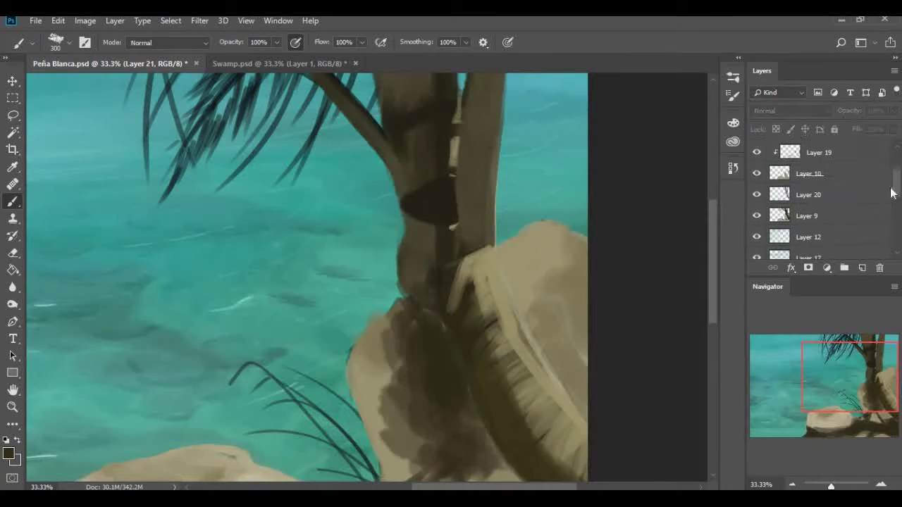
On Layer 20, paint a light beige highlight stroke down the lower palm trunk
click(831, 193)
drag(452, 116, 434, 141)
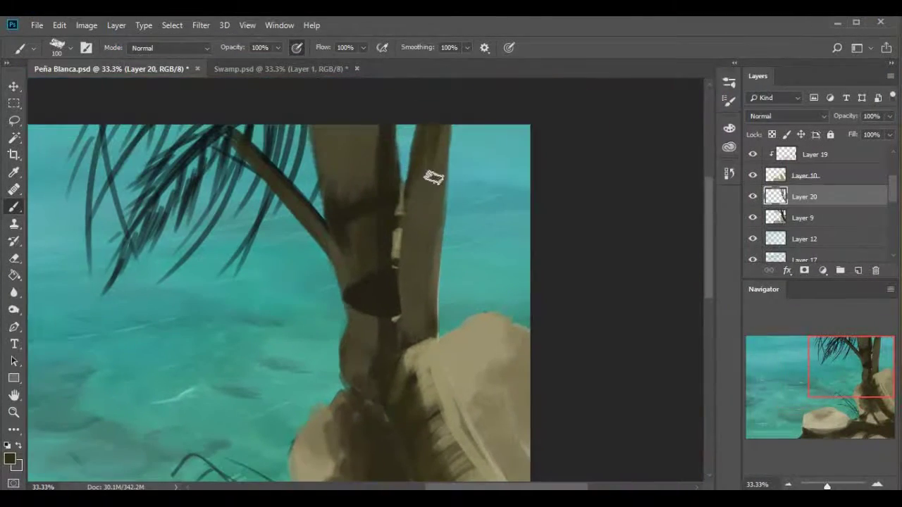
drag(396, 305, 443, 145)
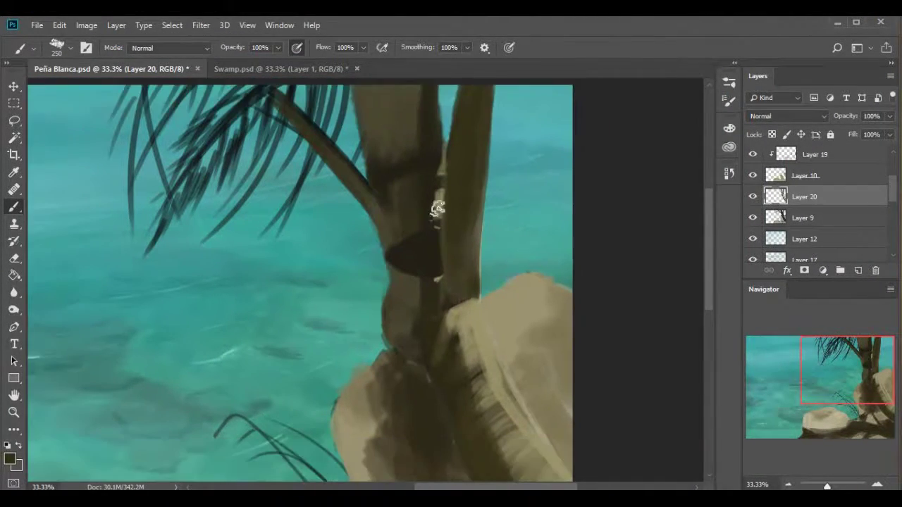
scroll(430, 197, down, 3)
scroll(402, 147, up, 3)
scroll(429, 302, left, 2)
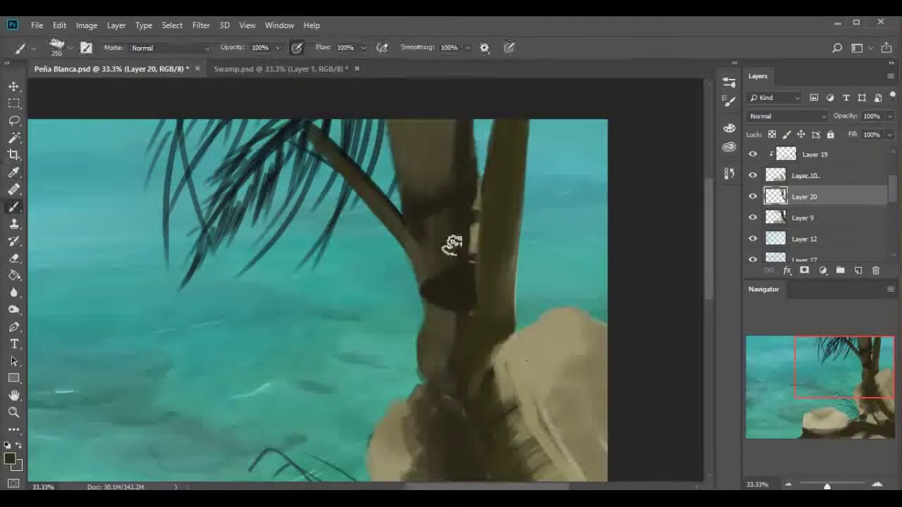
mouse_move(451, 316)
mouse_down()
mouse_move(451, 340)
mouse_move(440, 334)
mouse_up()
scroll(431, 294, down, 3)
Pick a dark painting colour and enlarge the brush while viewing the upper trunk
alt+click(343, 345)
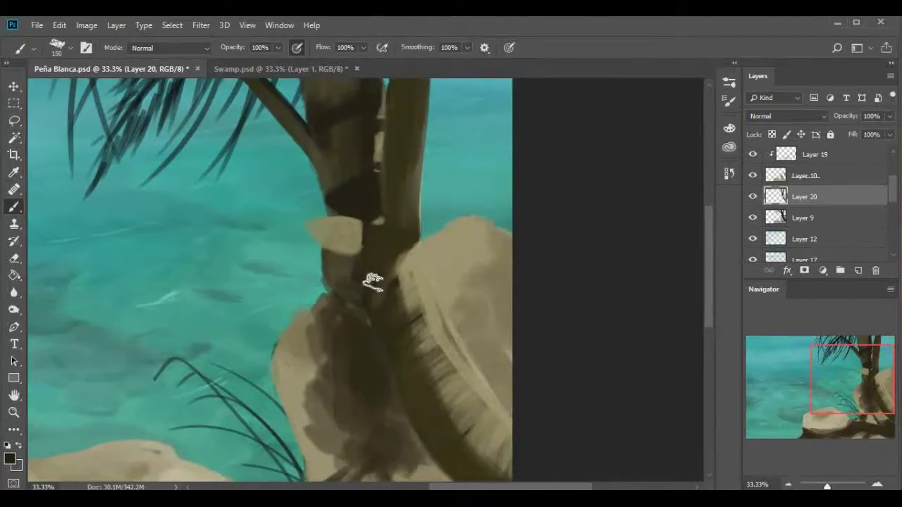
scroll(342, 344, down, 2)
scroll(288, 237, up, 2)
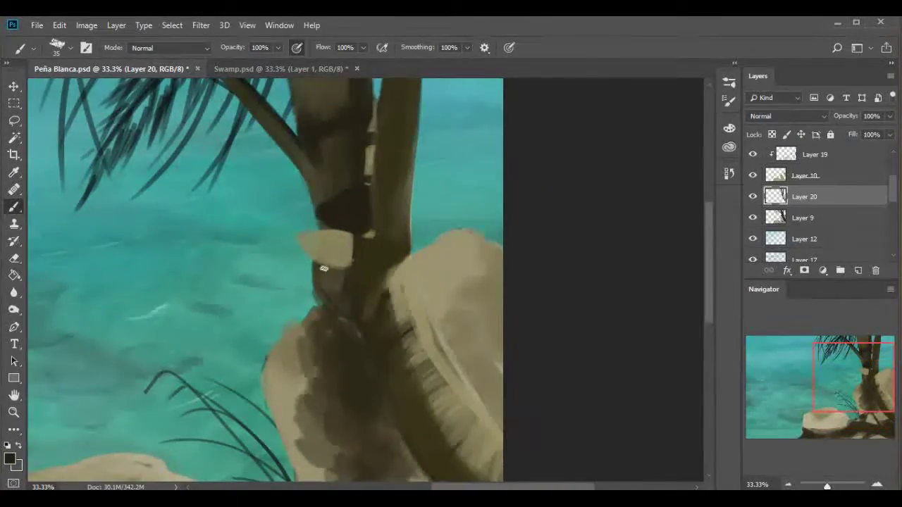
scroll(288, 238, down, 2)
scroll(578, 310, up, 3)
drag(578, 310, 726, 416)
key(bracketright)
key(bracketright)
key(bracketright)
scroll(507, 288, down, 2)
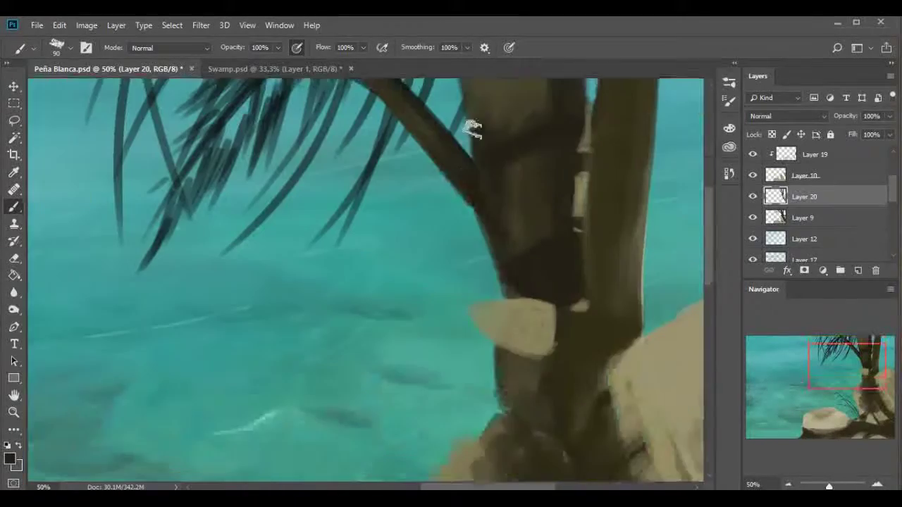
scroll(485, 261, up, 2)
scroll(570, 190, up, 1)
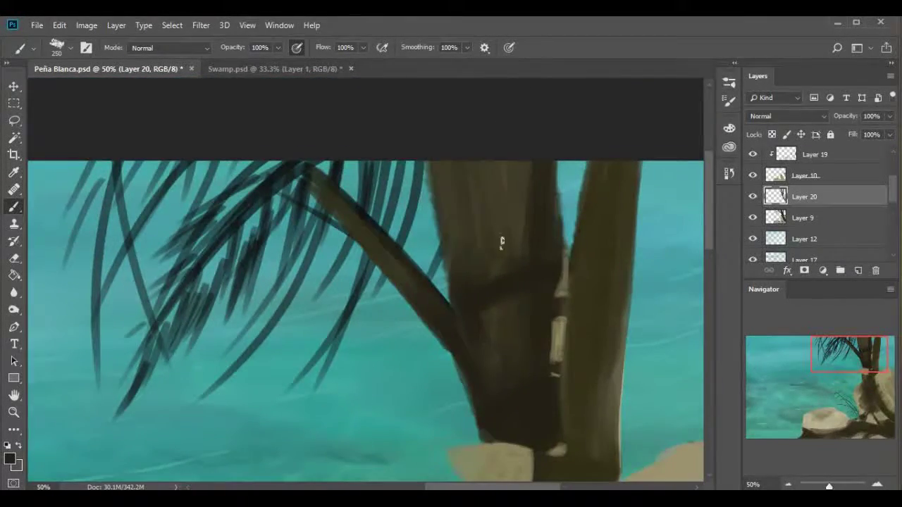
scroll(547, 246, down, 1)
scroll(548, 245, down, 3)
key(bracketright)
key(bracketright)
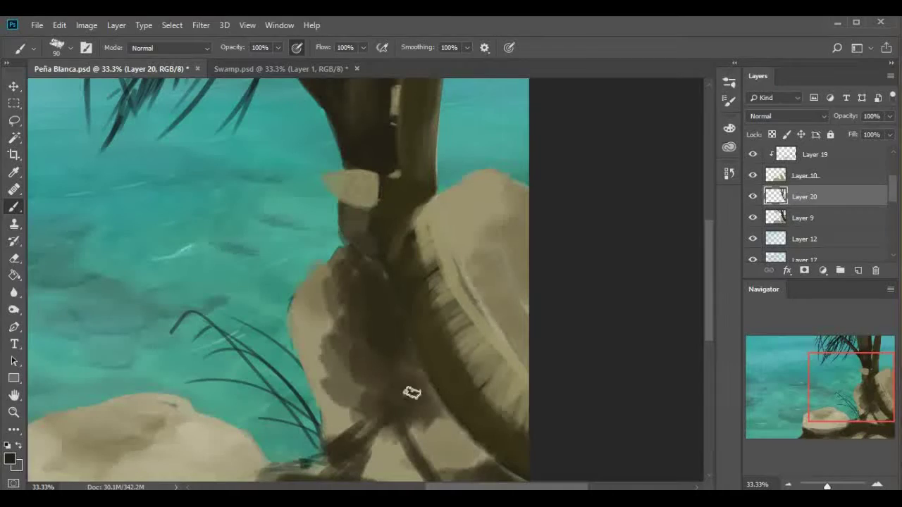
Create a new layer for the grass beneath Layer 20, near the trunk base and rocks
drag(562, 389, 526, 339)
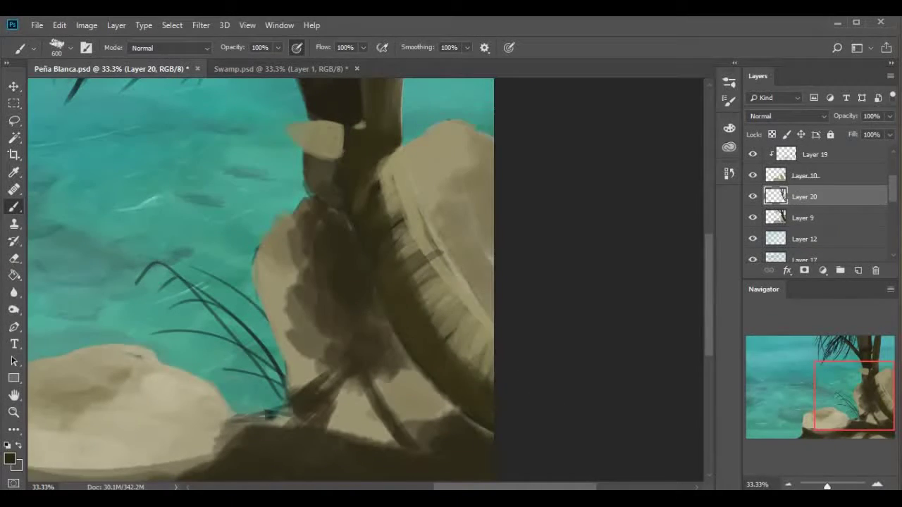
scroll(547, 135, up, 2)
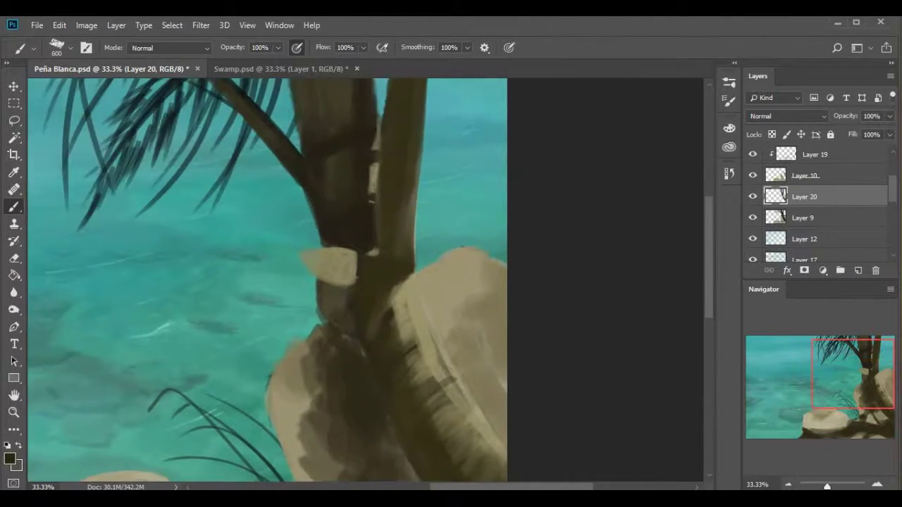
scroll(623, 243, down, 2)
key(ctrl+shift+alt+n)
drag(810, 196, 824, 228)
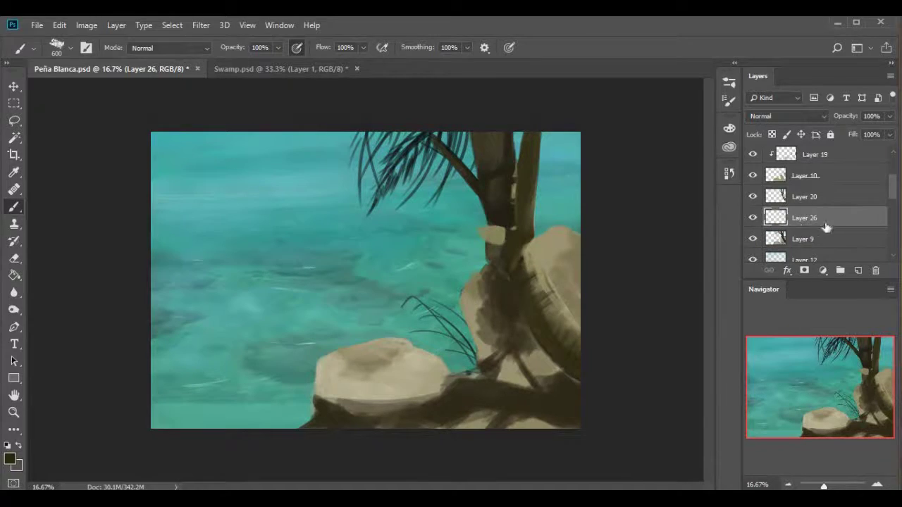
Lasso the right rock edge and paint dark grass strokes inside the selection
click(728, 101)
click(728, 128)
key(l)
drag(542, 243, 558, 210)
key(b)
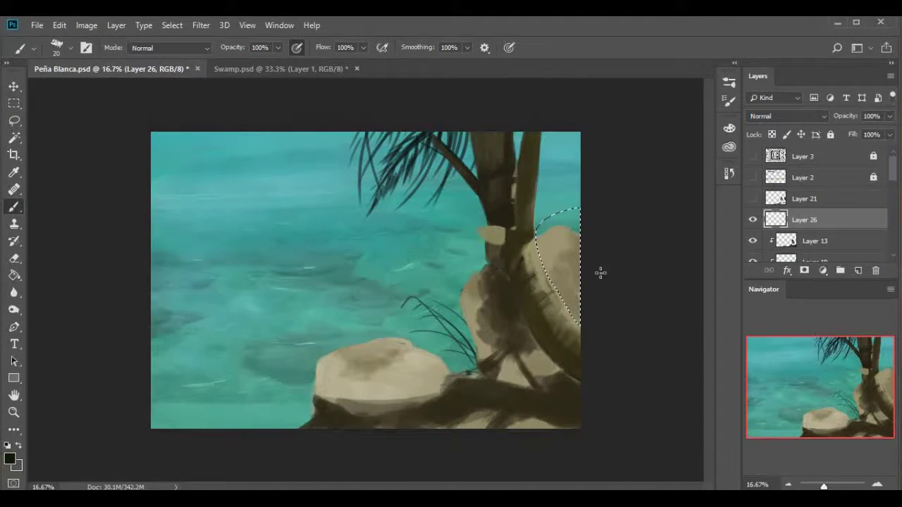
drag(553, 277, 567, 314)
Paint light green grass blades on the rock
alt+scroll(564, 315, up, 3)
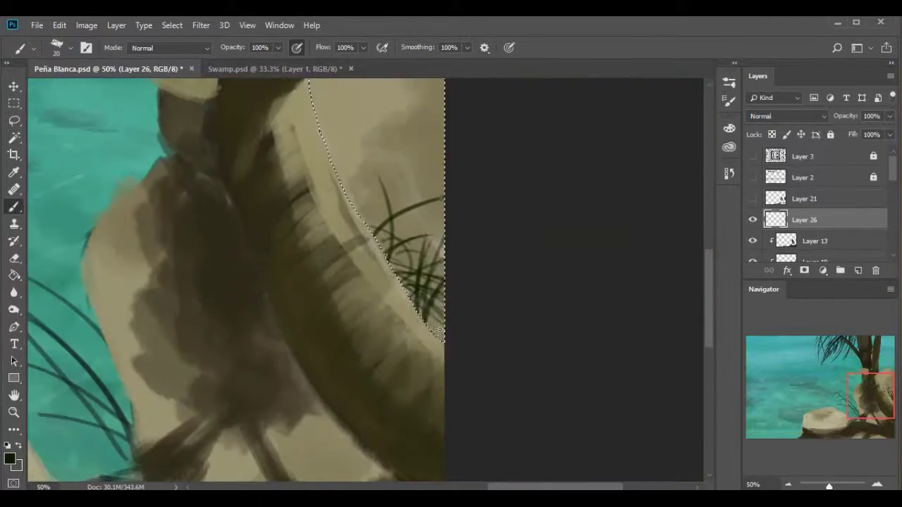
scroll(513, 267, up, 2)
click(729, 127)
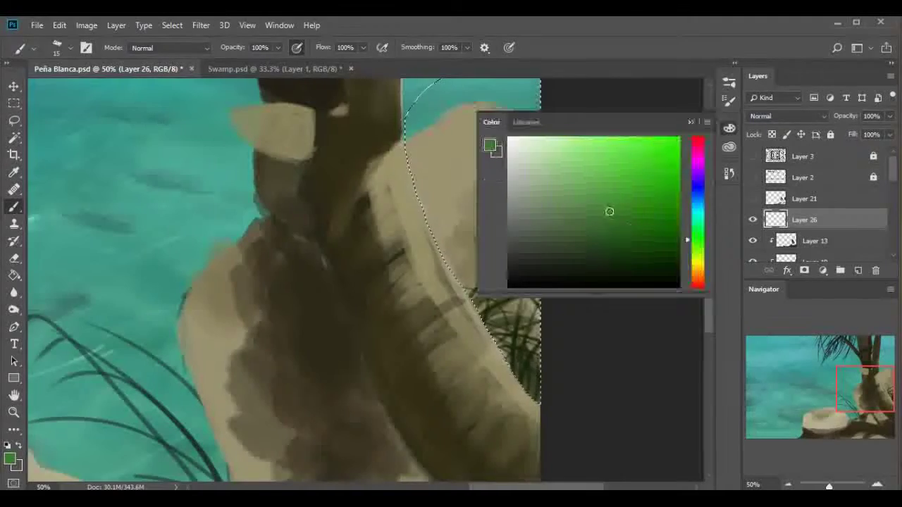
click(572, 167)
click(690, 122)
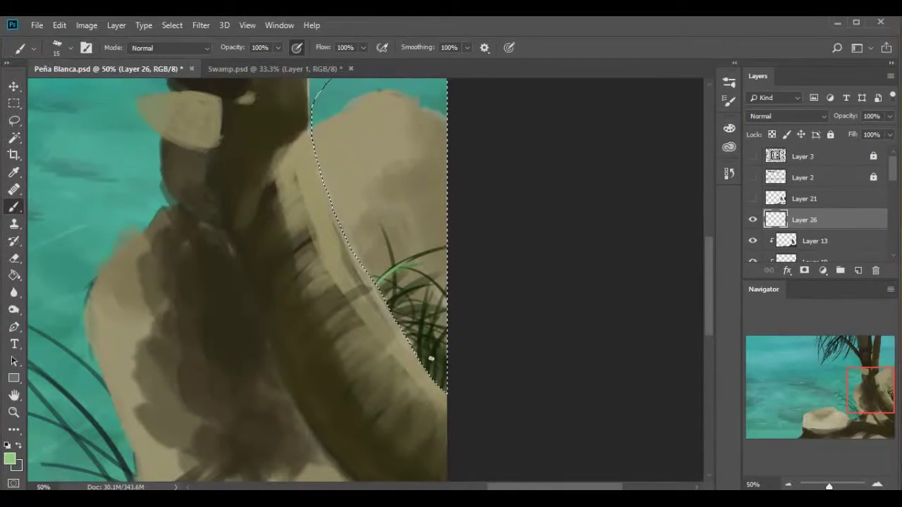
drag(391, 300, 407, 248)
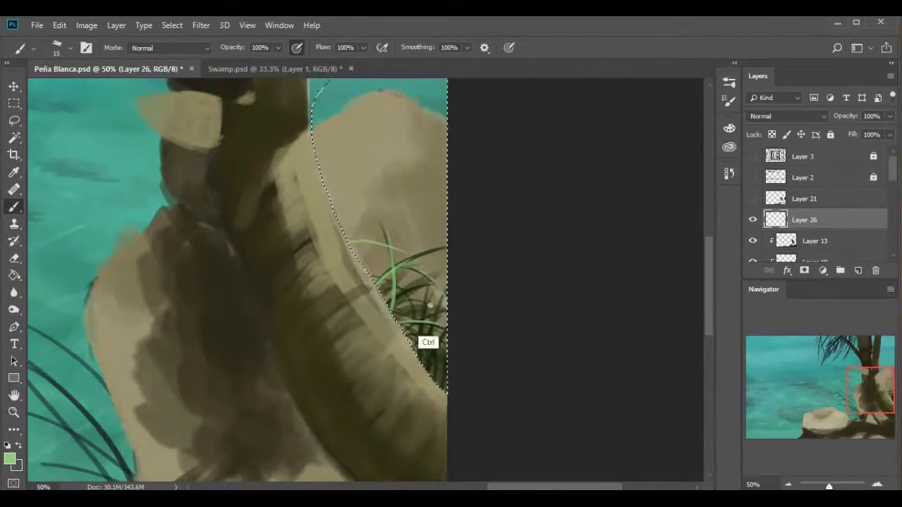
On a new layer beneath the grass layer, paint dark green strokes among the grass
click(729, 128)
click(585, 176)
click(690, 122)
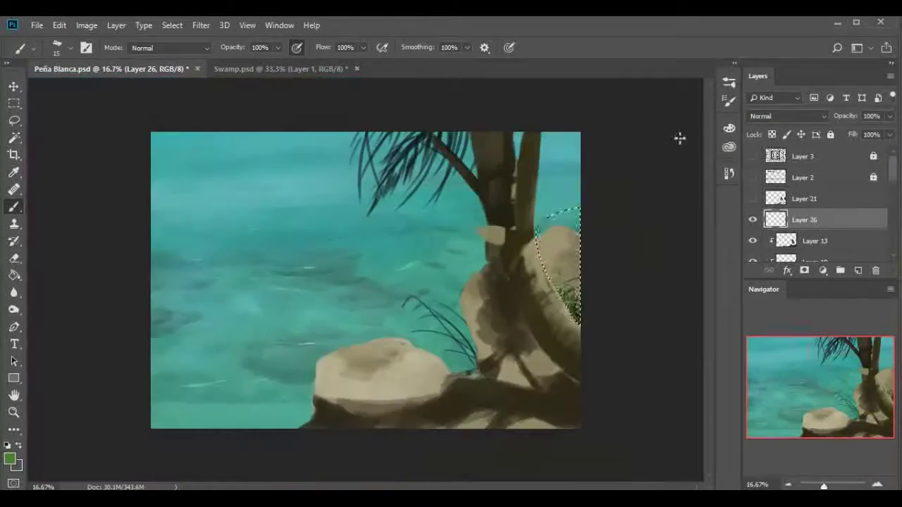
drag(678, 137, 481, 292)
ctrl+click(858, 271)
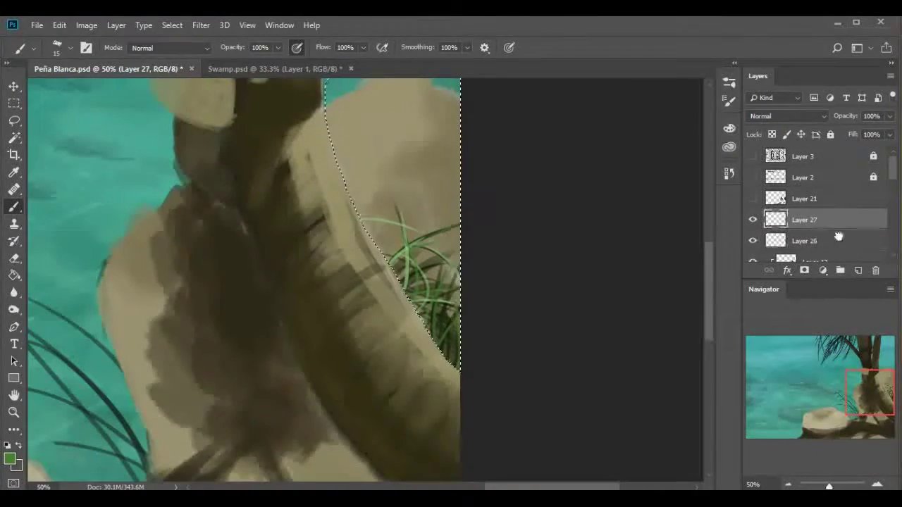
click(729, 127)
click(608, 207)
click(435, 317)
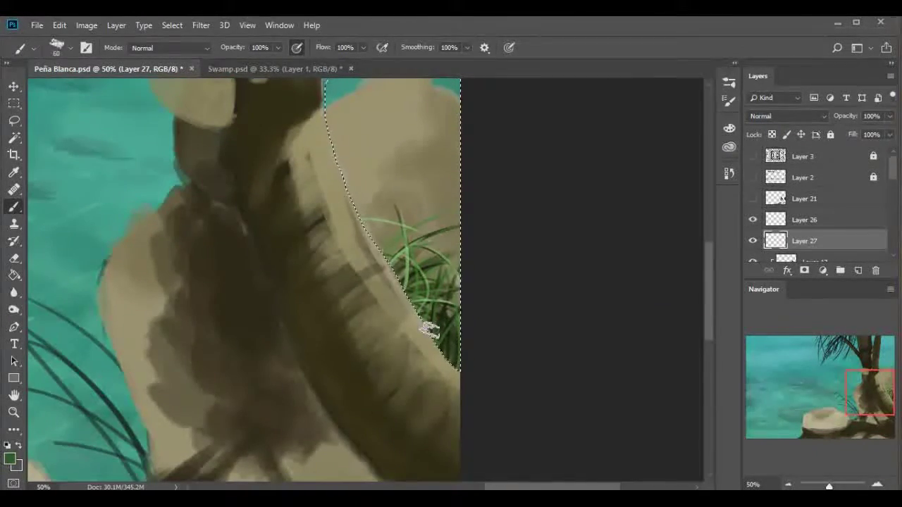
drag(446, 273, 466, 331)
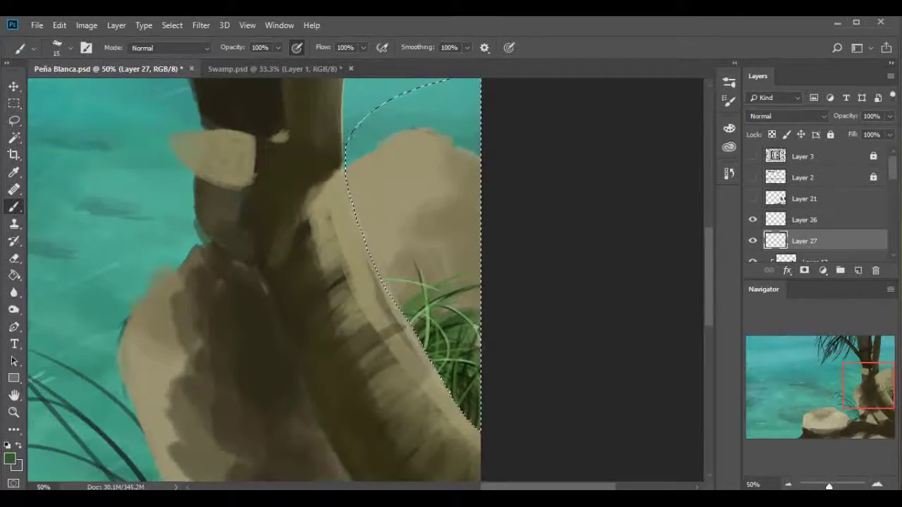
Switch to Layer 26, pick dark brown and lasso the area around the palm base
scroll(536, 241, down, 3)
drag(586, 342, 573, 347)
click(807, 220)
ctrl+click(775, 220)
alt+click(598, 316)
key(ctrl+d)
key(l)
mouse_move(609, 427)
mouse_down()
mouse_move(572, 474)
mouse_move(577, 465)
mouse_up()
key(b)
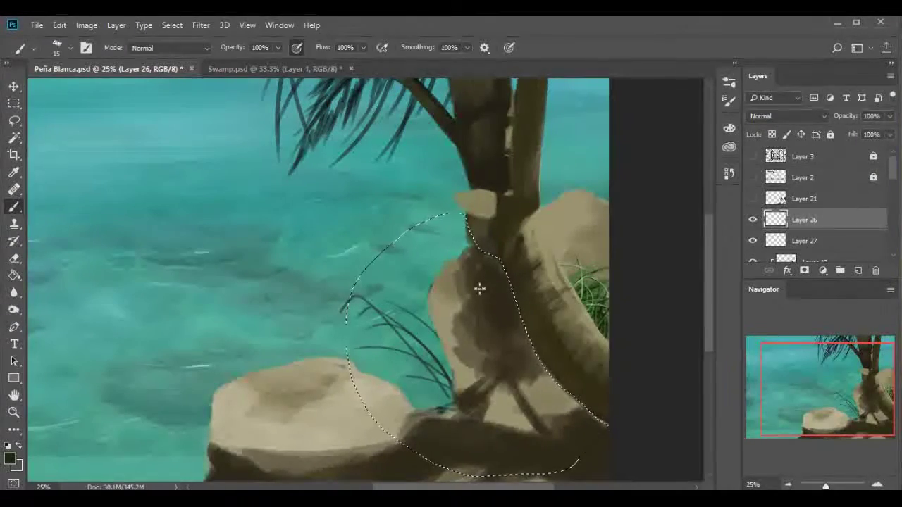
Shade the selected palm base with a large dark green brush
drag(465, 289, 473, 338)
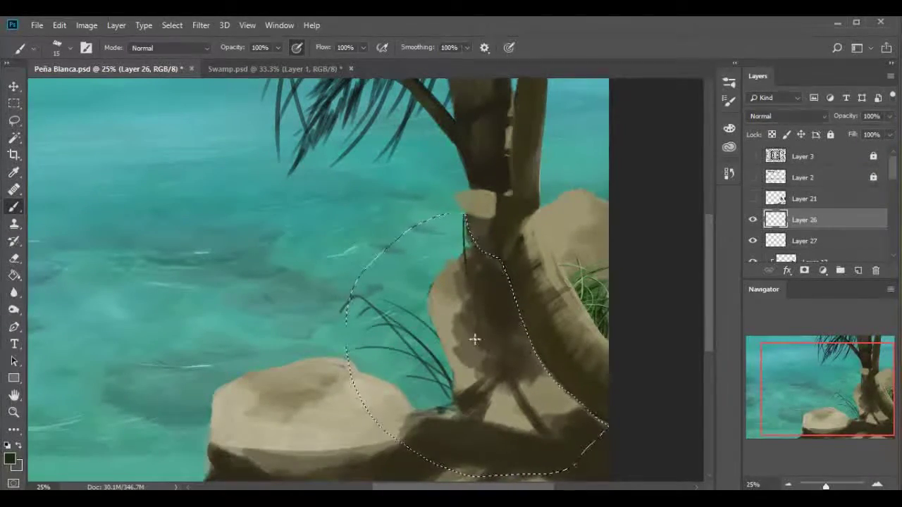
mouse_move(472, 301)
mouse_down()
mouse_move(476, 276)
mouse_move(469, 328)
mouse_move(483, 298)
mouse_move(519, 314)
mouse_move(494, 352)
mouse_up()
key(ctrl+d)
Lasso the left rock edge and darken the ground under the round rock
key(l)
drag(457, 413, 514, 310)
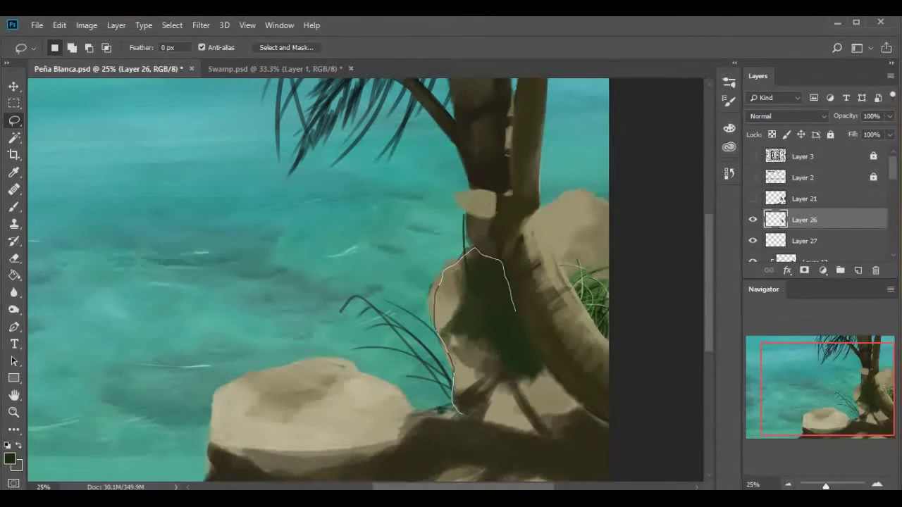
drag(462, 421, 456, 414)
key(b)
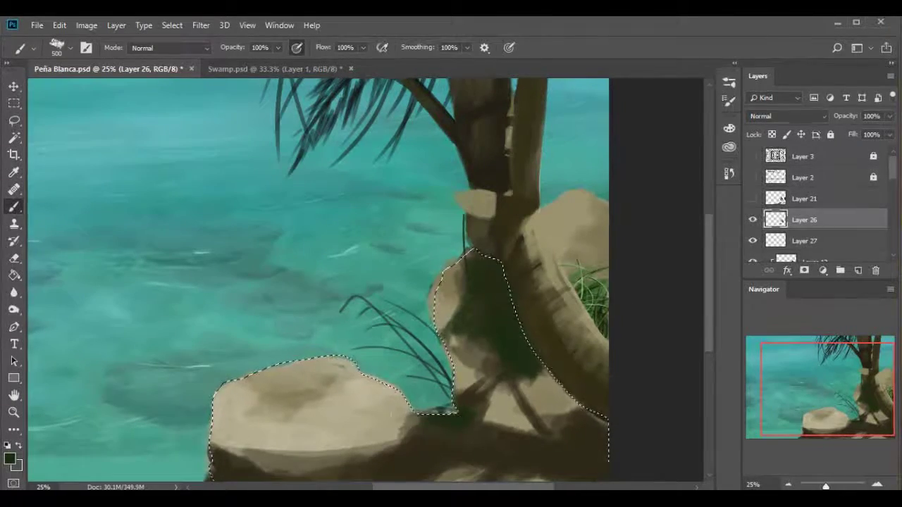
mouse_move(463, 450)
mouse_down()
mouse_move(478, 332)
mouse_move(453, 287)
mouse_up()
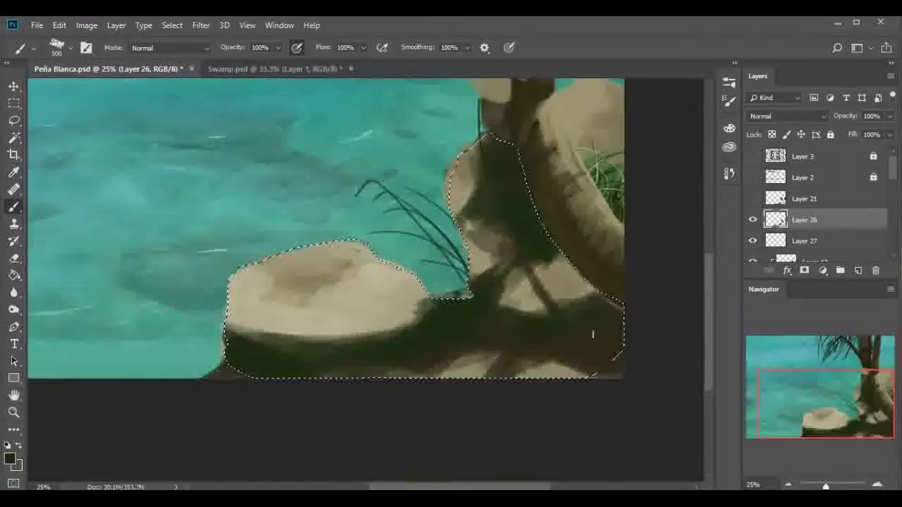
key(l)
scroll(517, 338, up, 2)
key(ctrl+d)
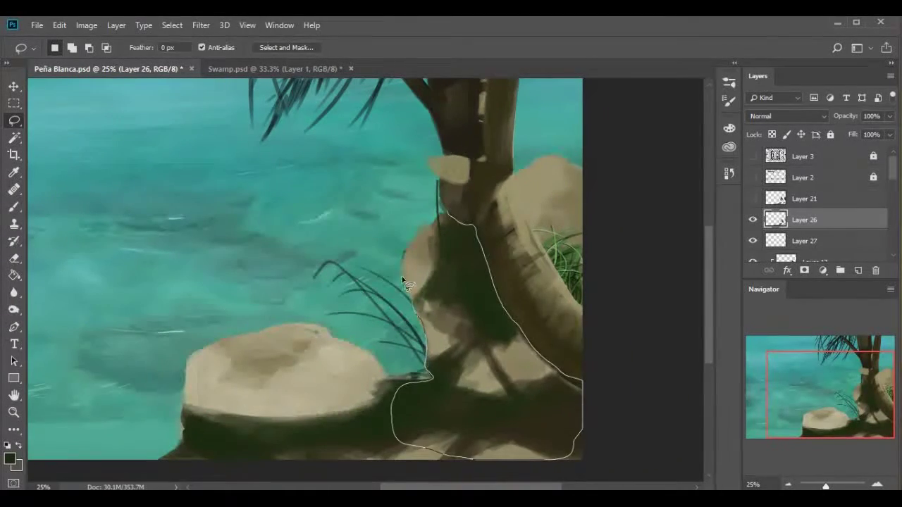
drag(562, 372, 582, 380)
Sample lighter and darker greens and adjust brush size for the foliage
key(b)
alt+click(455, 301)
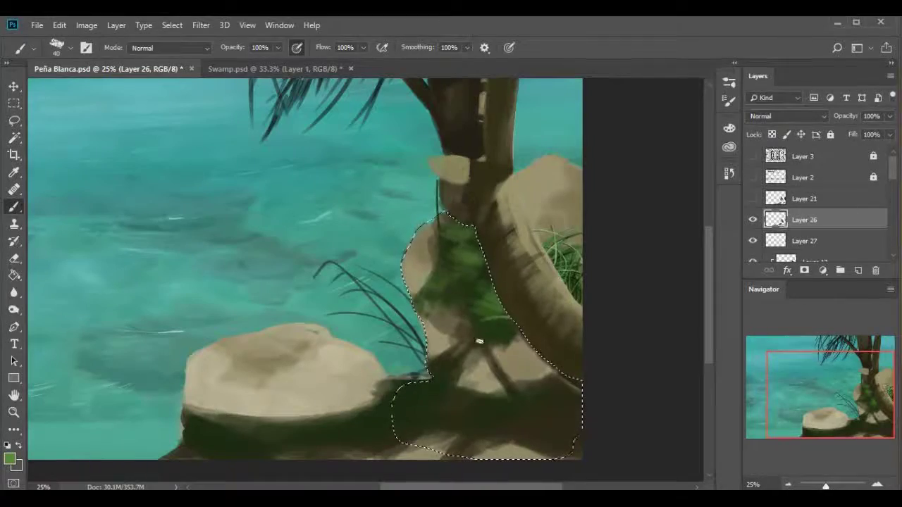
key(bracketright)
key(bracketright)
key(bracketleft)
key(bracketleft)
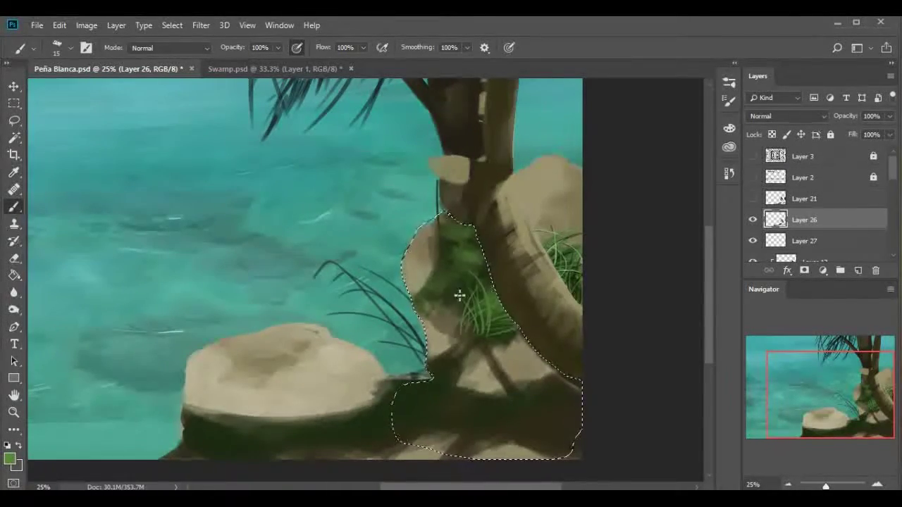
alt+shift+right_click(508, 319)
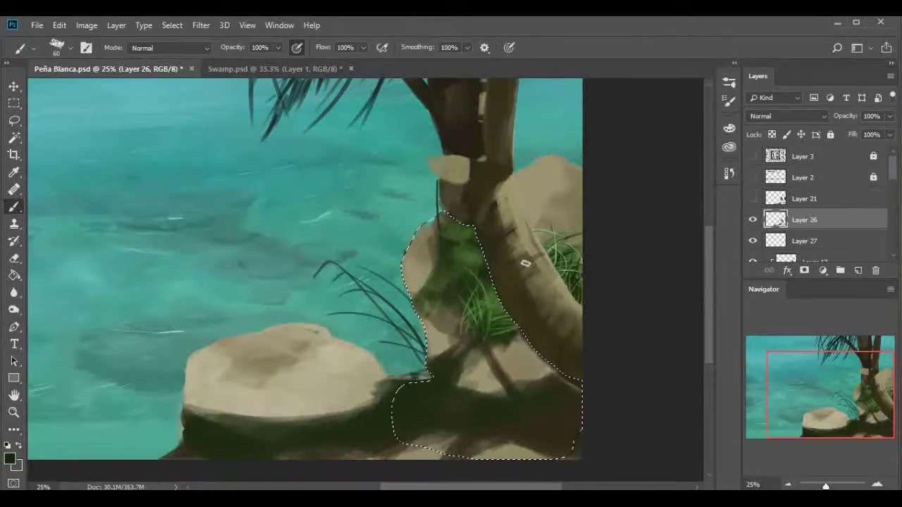
drag(465, 274, 466, 278)
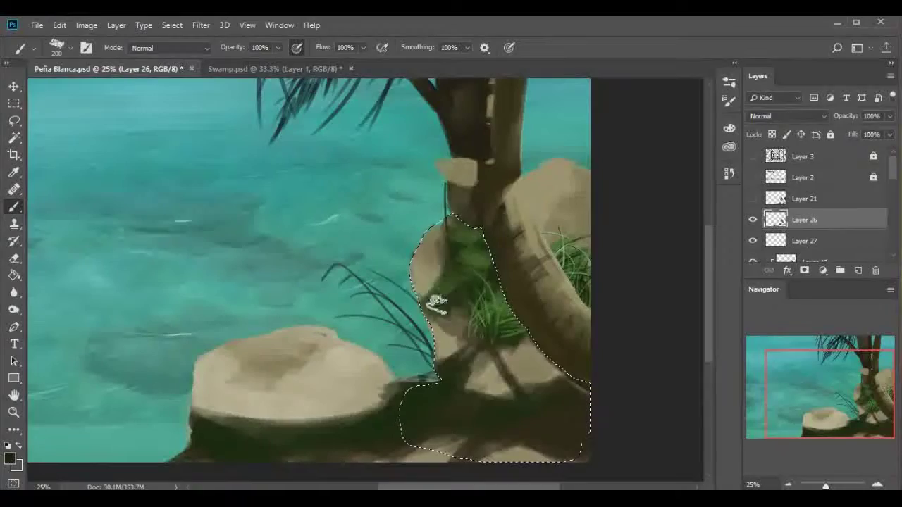
alt+shift+right_click(584, 214)
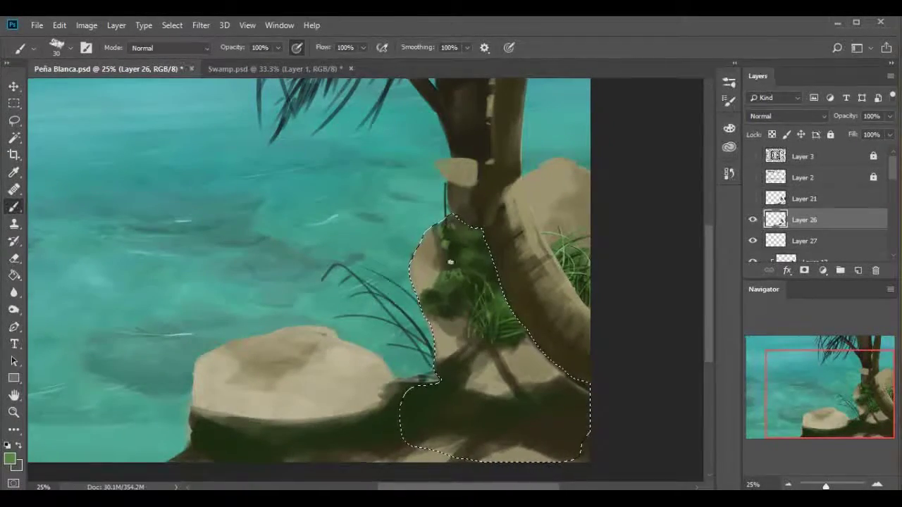
scroll(434, 255, up, 1)
Paint light green leaves onto the foliage beside the trunk
drag(194, 214, 335, 299)
key(h)
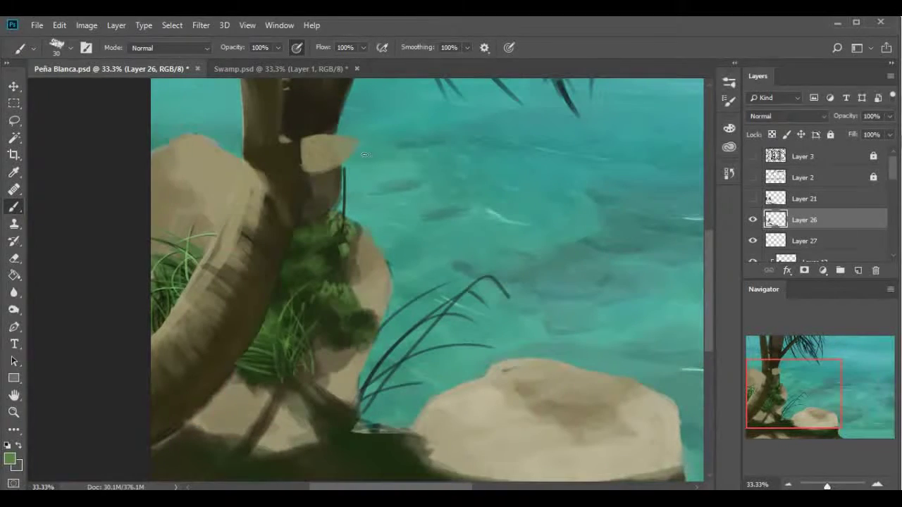
alt+click(331, 232)
alt+click(185, 262)
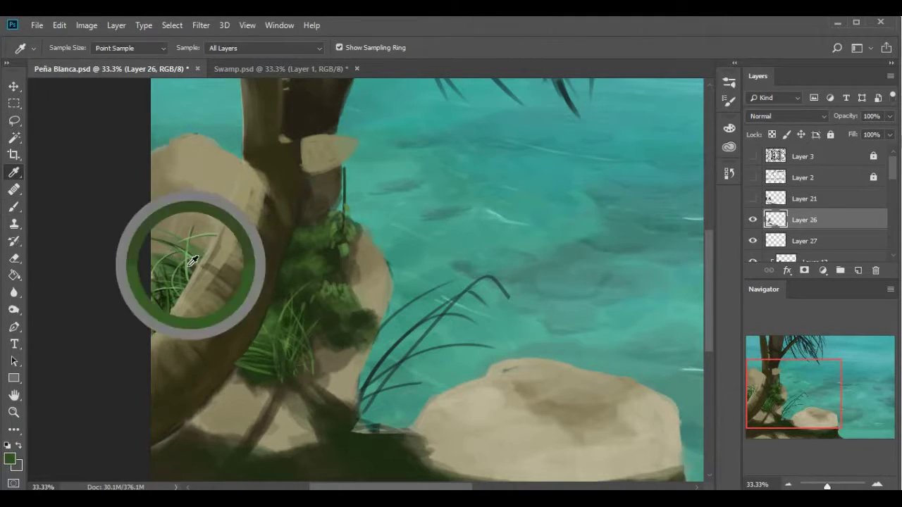
alt+click(278, 289)
alt+click(344, 241)
drag(344, 218, 347, 250)
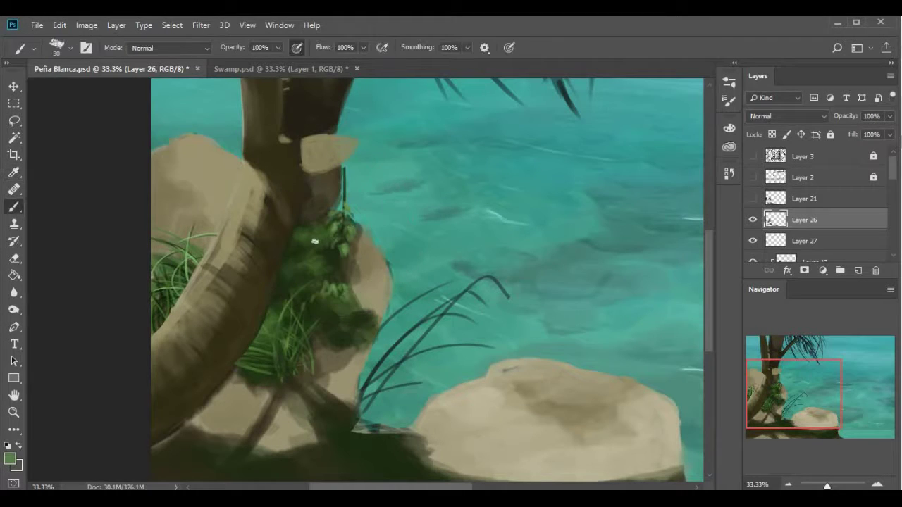
alt+click(344, 209)
scroll(347, 174, up, 3)
Stretch the lassoed leafy strand downward with Free Transform, then undo to its taller shape
alt+click(307, 321)
key(ctrl+plus)
key(l)
drag(356, 251, 366, 341)
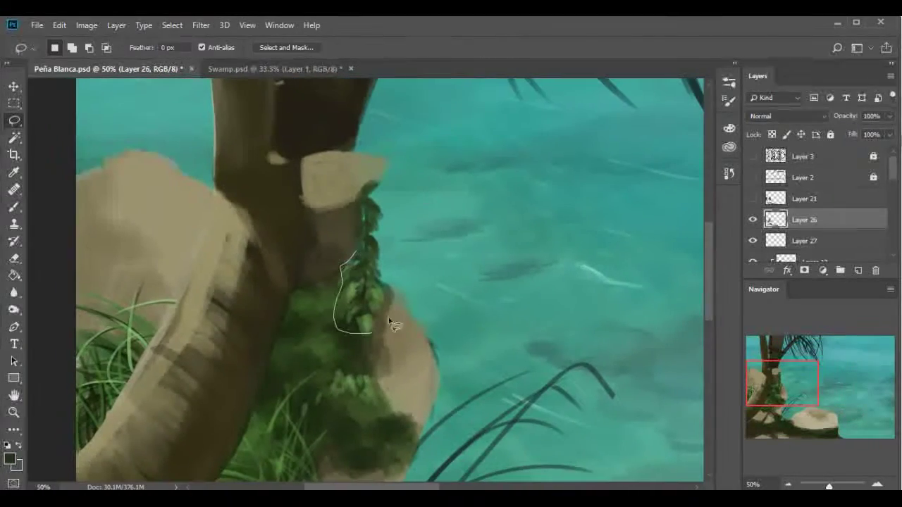
key(ctrl+t)
drag(361, 177, 368, 205)
key(Return)
key(ctrl+d)
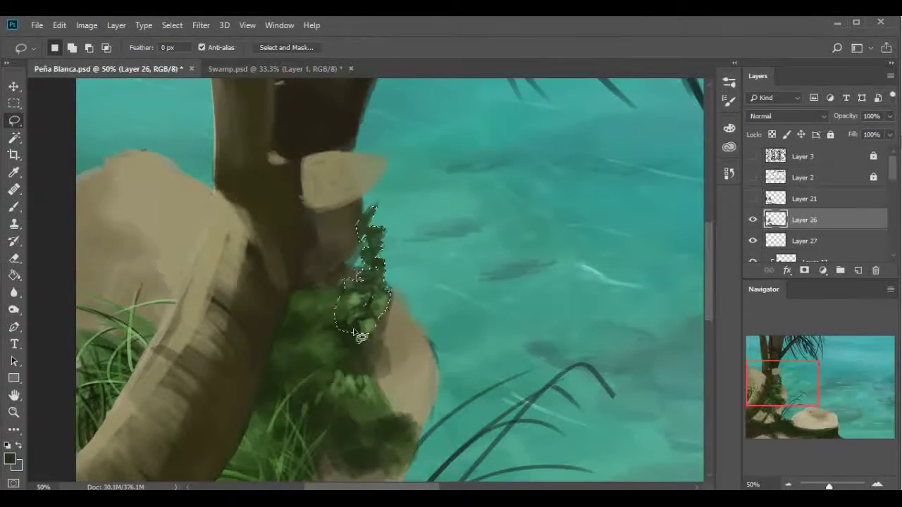
key(b)
alt+click(352, 301)
key(ctrl+z)
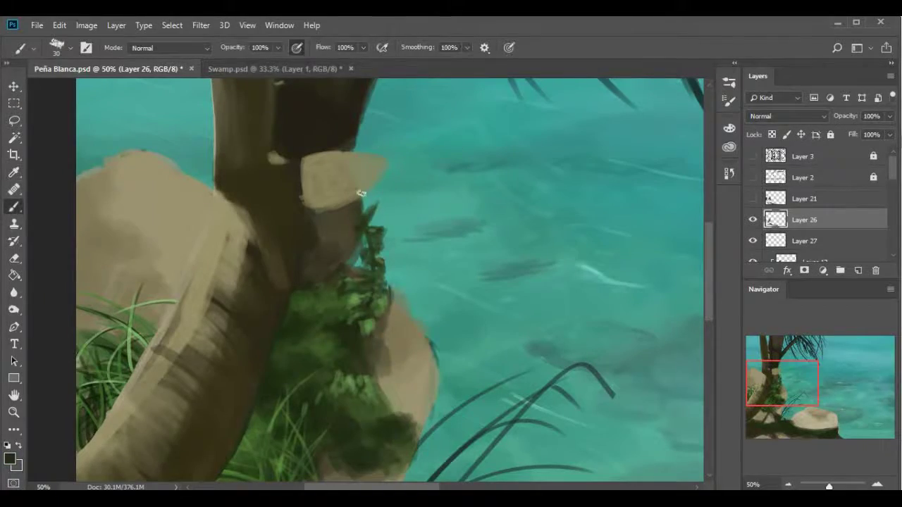
Pick a new foliage green, flip the canvas view and enlarge the brush to 50
drag(338, 324, 388, 248)
key(F6)
click(654, 205)
key(F6)
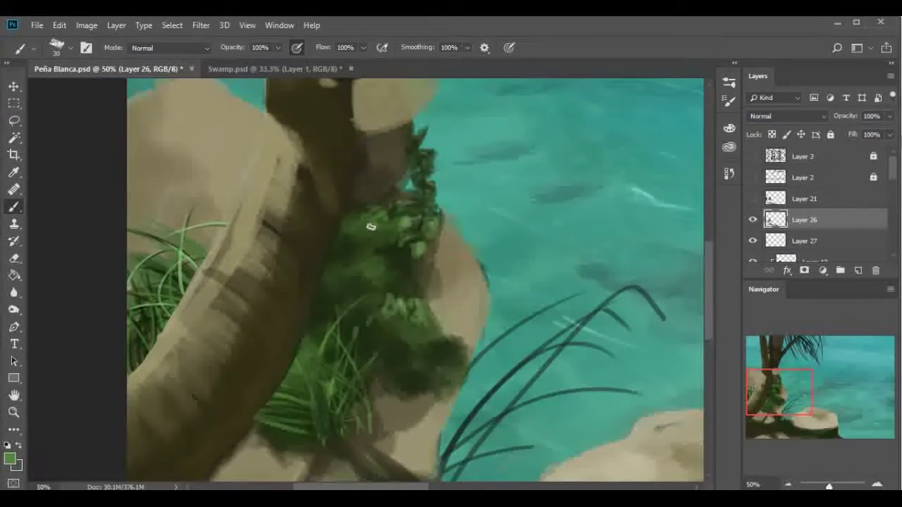
key(ctrl+shift+h)
scroll(314, 258, up, 2)
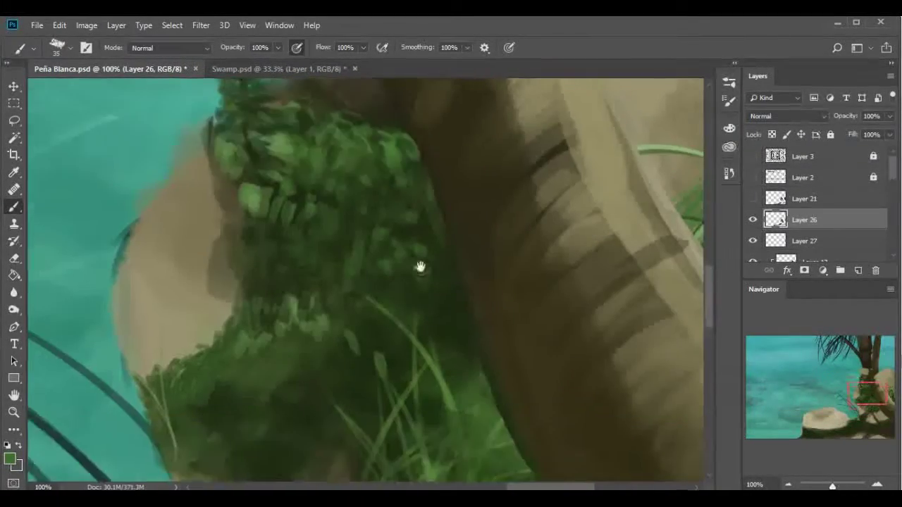
key(bracketright)
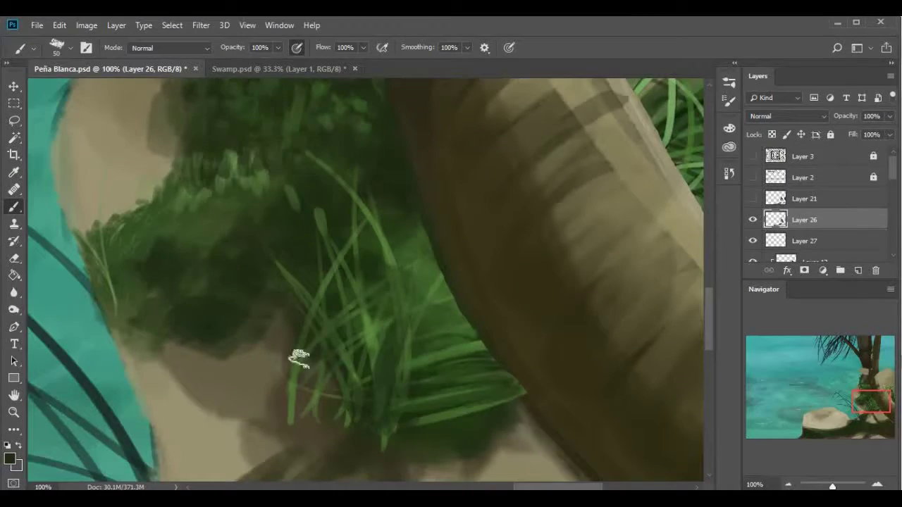
scroll(422, 296, down, 2)
scroll(417, 285, down, 1)
Paint light green grass blades over the foliage, then shrink the brush to 8
alt+click(277, 153)
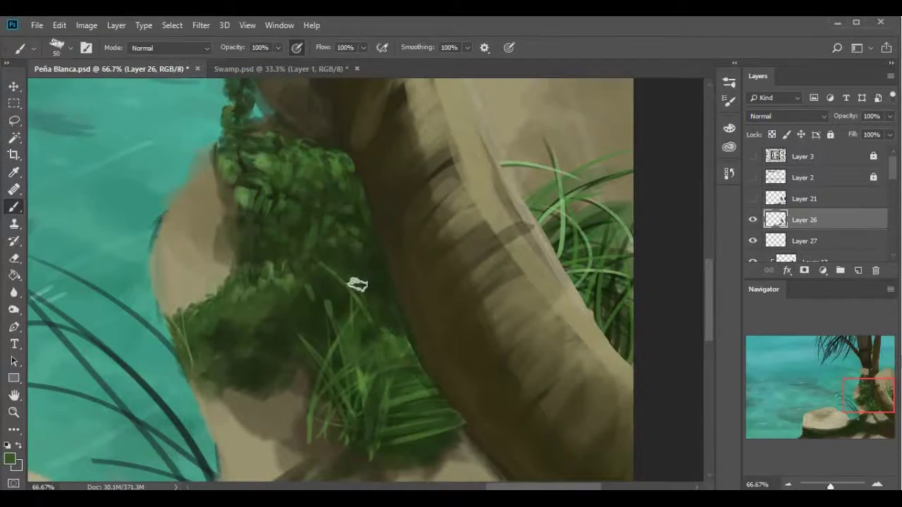
drag(275, 362, 346, 334)
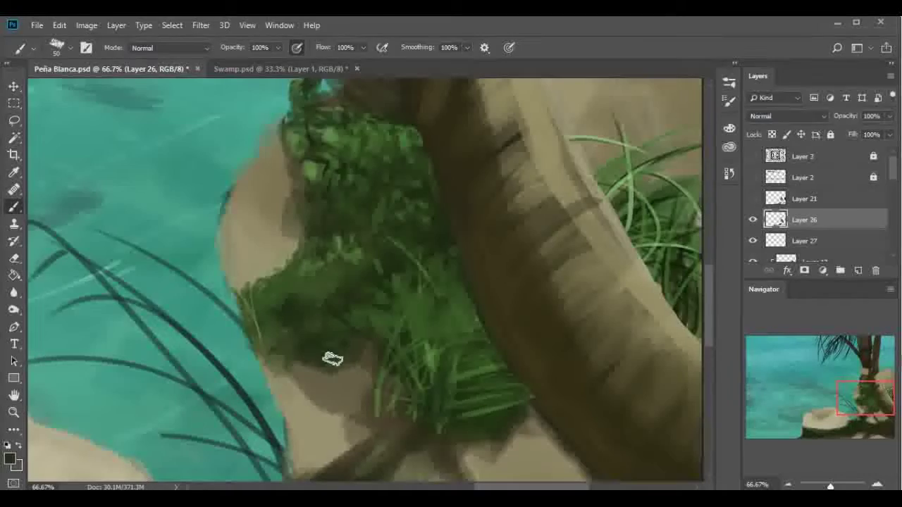
drag(428, 267, 417, 322)
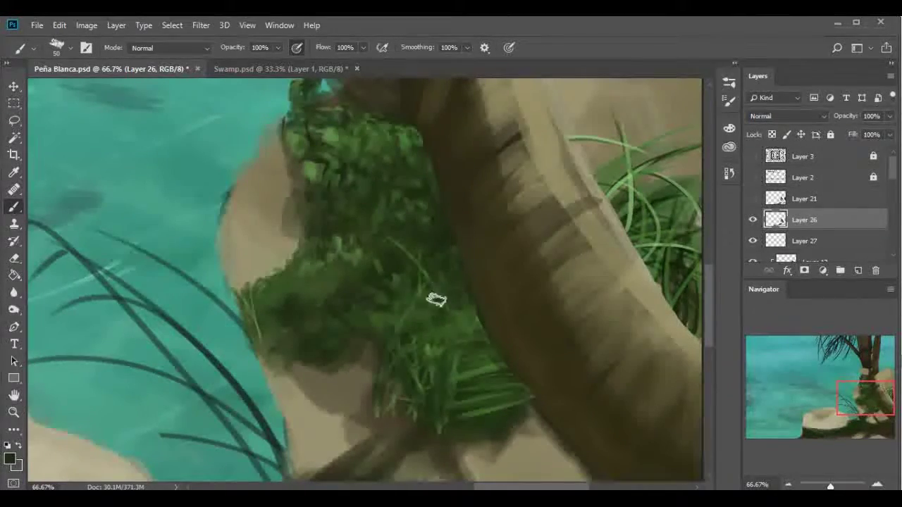
alt+click(316, 175)
key(bracketleft)
key(bracketleft)
key(bracketleft)
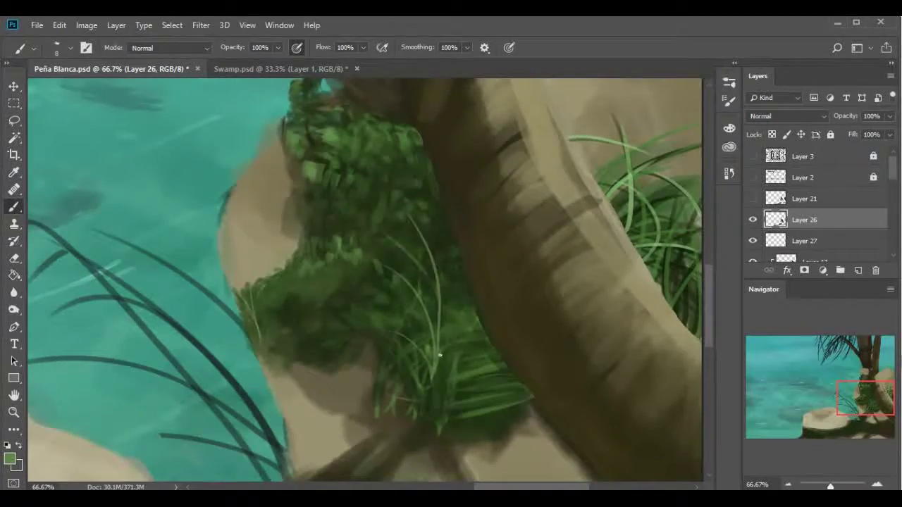
drag(439, 355, 250, 153)
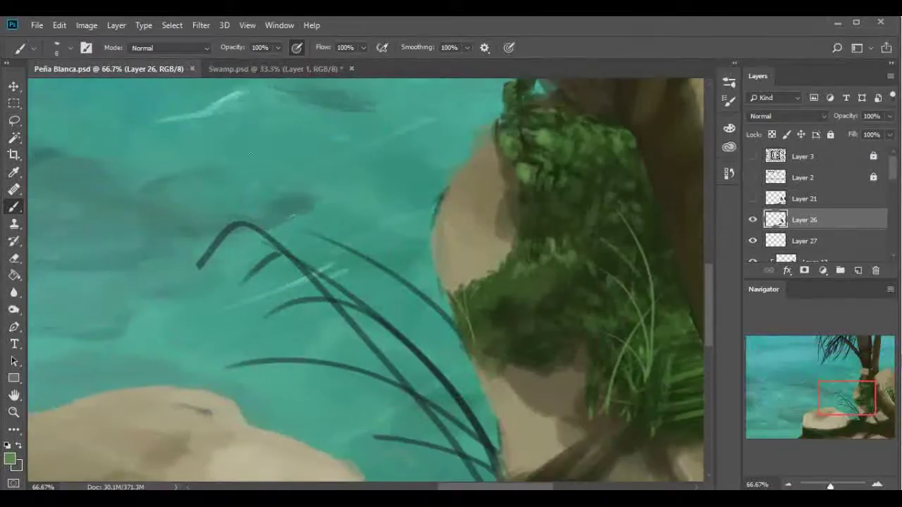
alt+shift+right_click(584, 201)
drag(667, 201, 322, 201)
key(ctrl+minus)
key(ctrl+minus)
key(ctrl+minus)
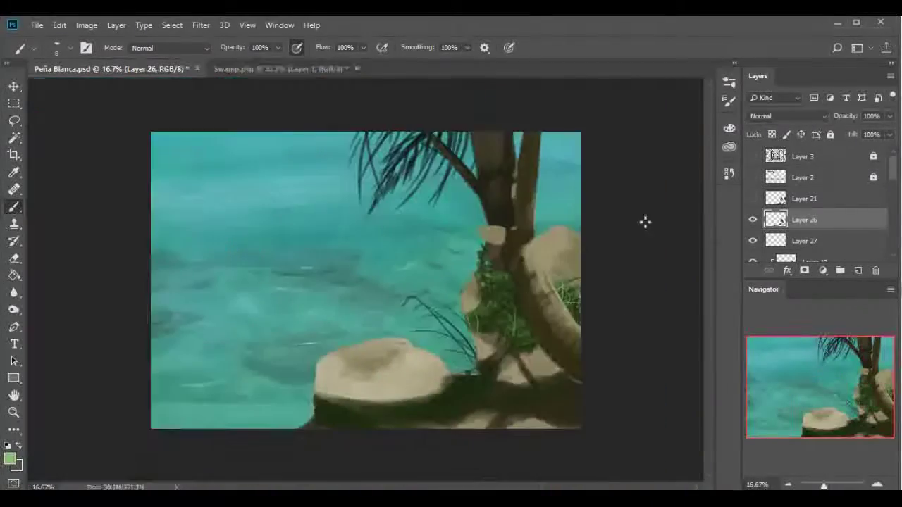
Lasso the strip between trunk and right rock and paint green grass strokes inside it
scroll(620, 289, up, 4)
key(l)
drag(454, 423, 461, 135)
key(b)
alt+click(431, 210)
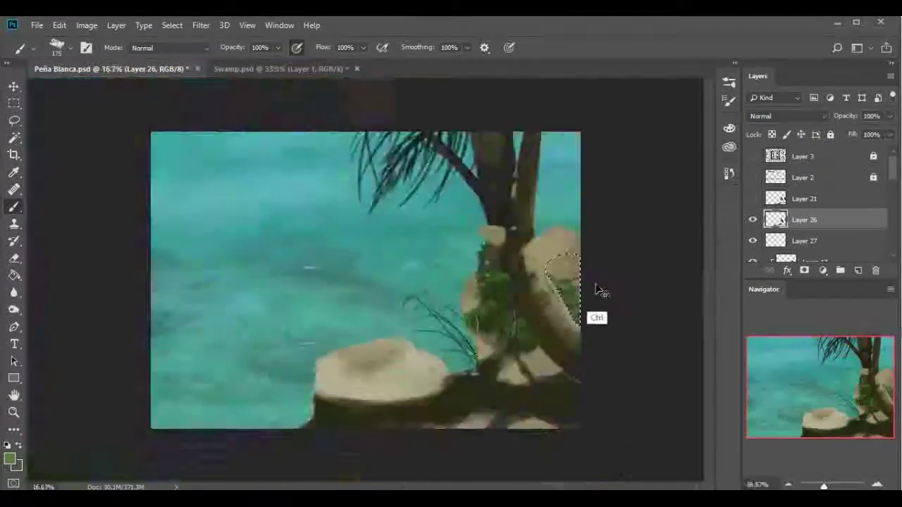
drag(357, 306, 509, 199)
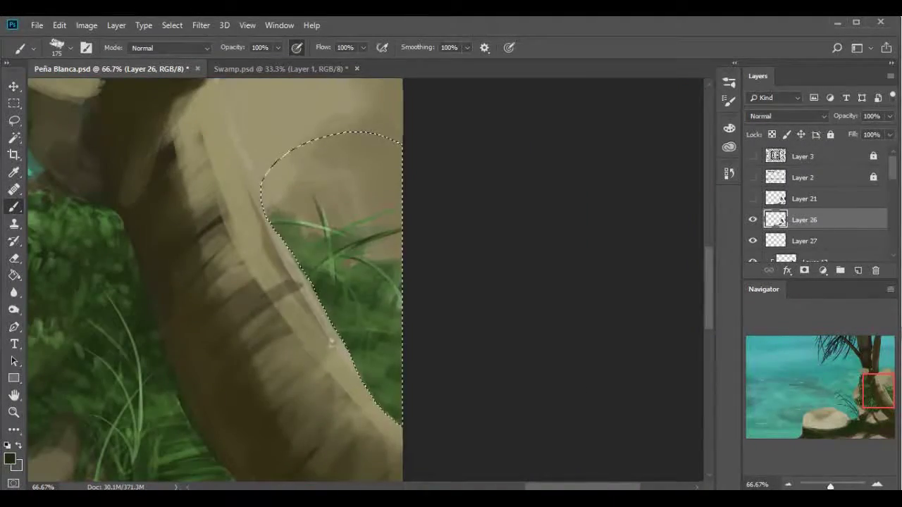
mouse_move(329, 341)
mouse_down()
mouse_move(381, 394)
mouse_move(355, 379)
mouse_up()
key(bracketleft)
key(bracketleft)
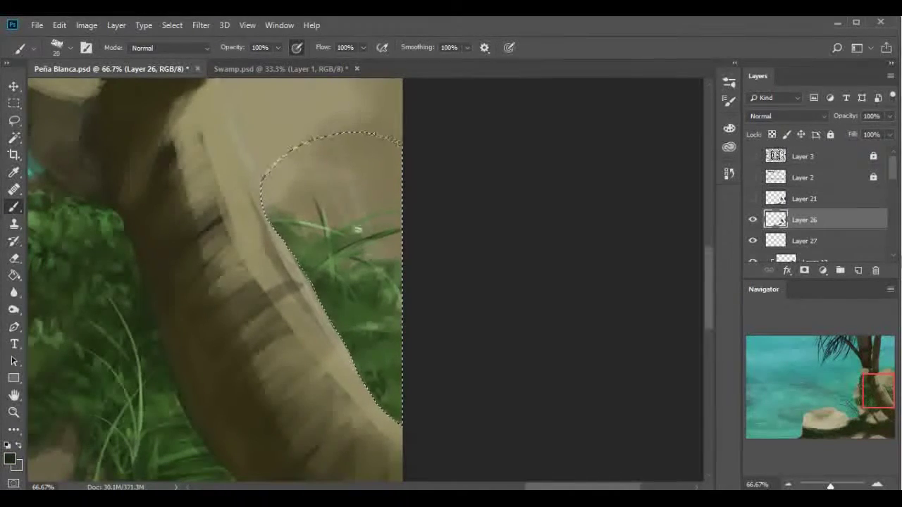
Sample more grass green, zoom out over the rocks and save the painting
alt+click(334, 261)
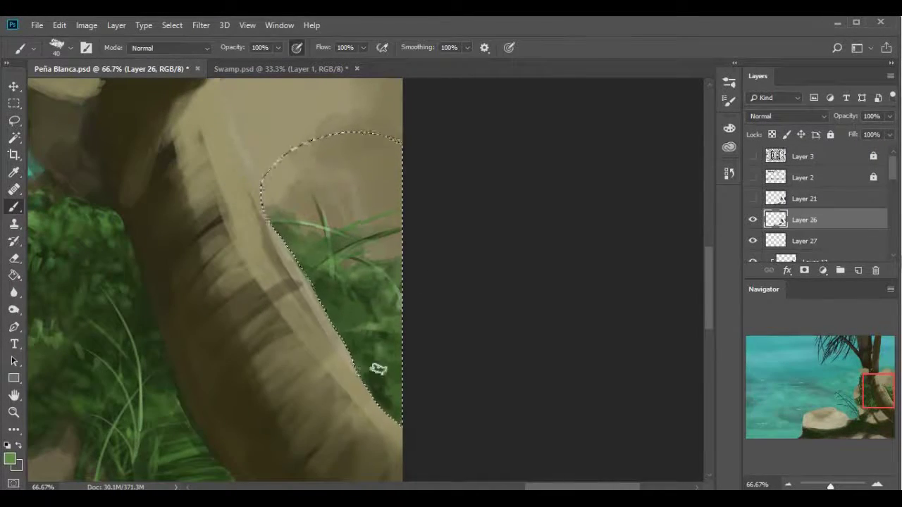
key(i)
key(b)
key(ctrl+minus)
key(ctrl+minus)
key(ctrl+minus)
drag(436, 315, 587, 330)
key(l)
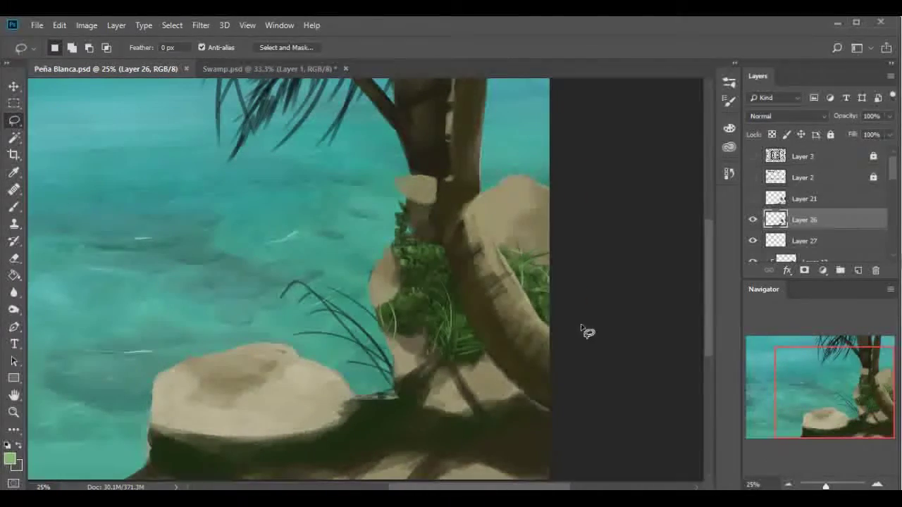
key(e)
key(ctrl+s)
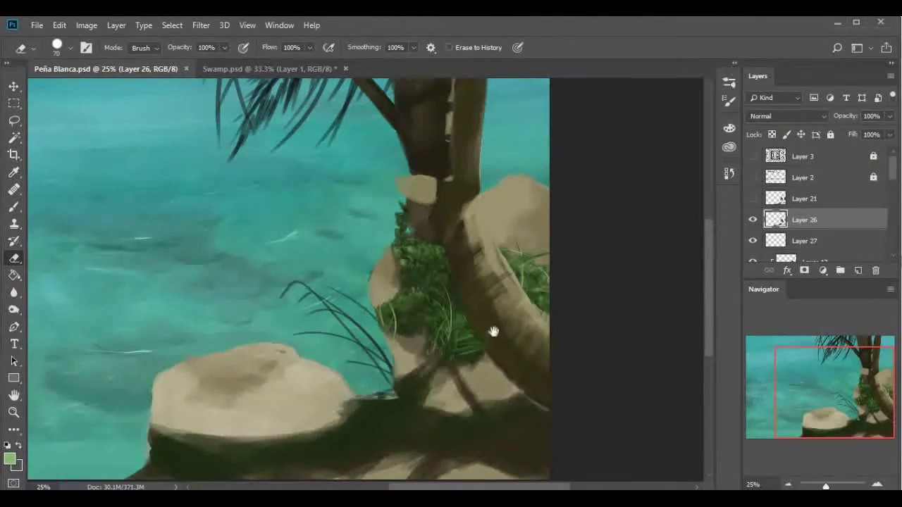
Hide the palm-leaves Layer 9, return to the Brush, and save the painting
scroll(476, 388, up, 5)
scroll(757, 218, down, 3)
click(753, 214)
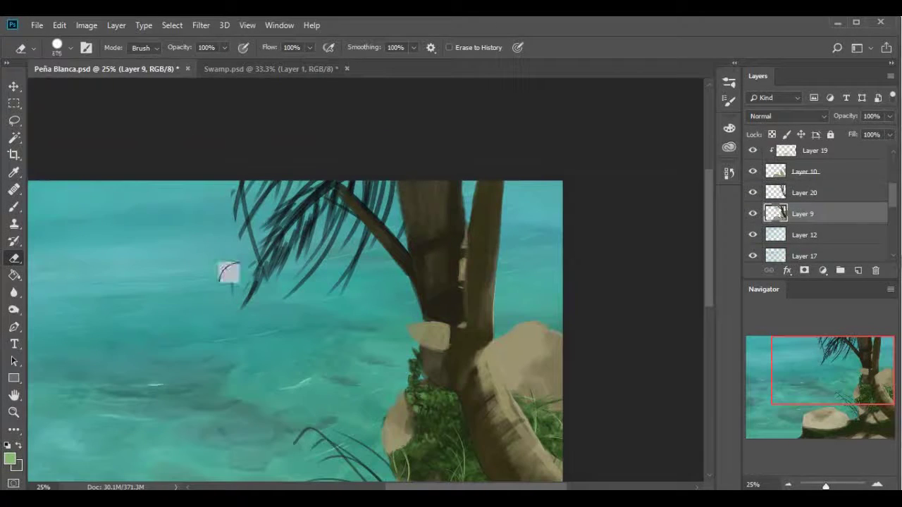
key(b)
scroll(755, 211, up, 5)
key(ctrl+s)
Set the brush to size 35 and pick a darker green
click(729, 101)
click(594, 191)
click(729, 128)
click(626, 249)
click(729, 128)
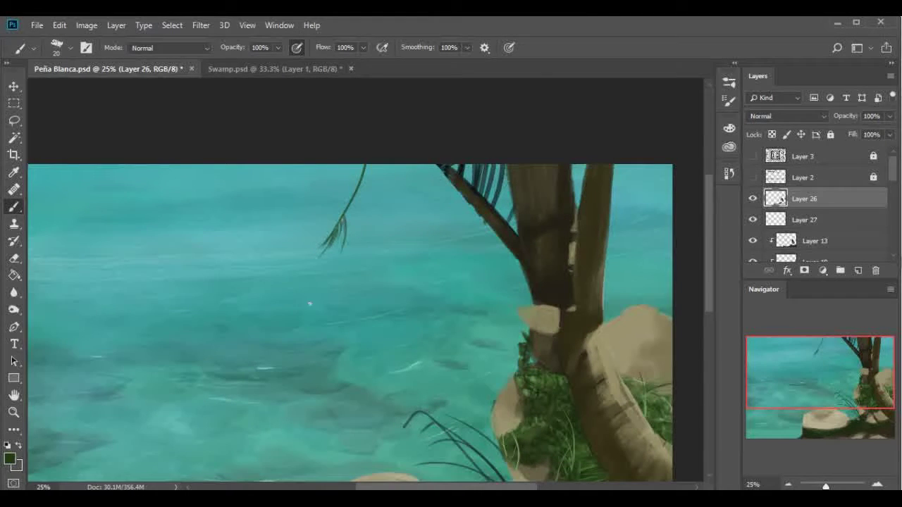
Enlarge the new palm leaf to about 158% and move it up past the top edge
key(ctrl+t)
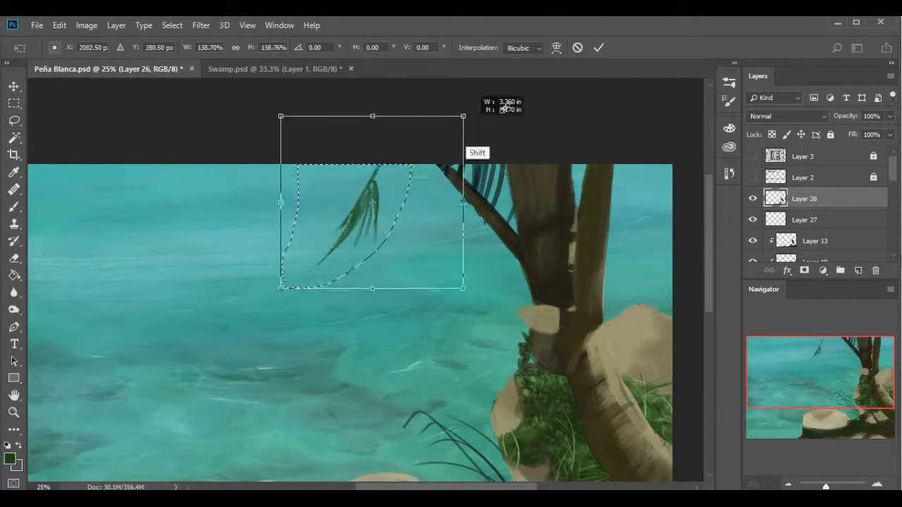
drag(367, 164, 459, 115)
drag(438, 205, 450, 185)
key(Return)
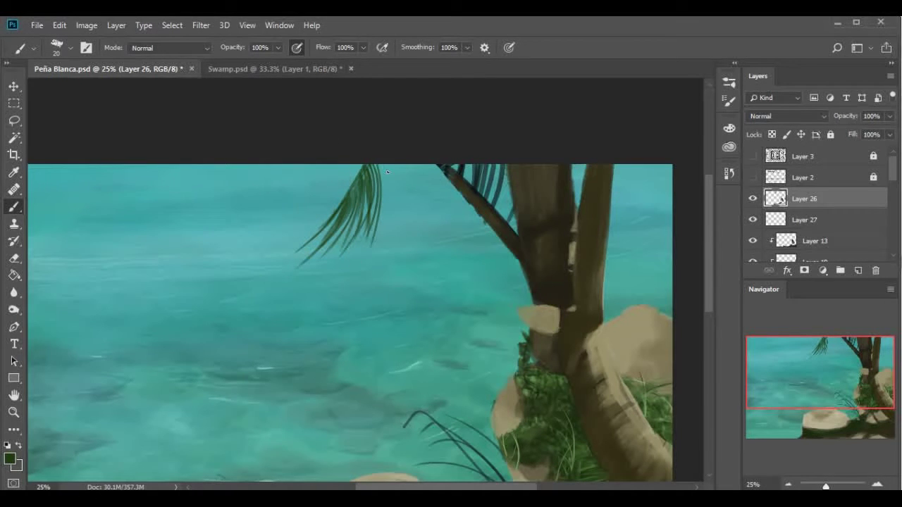
At 33.3% zoom, add thin leaflet strokes along the leaf's left side with a size-15 brush
key(ctrl+plus)
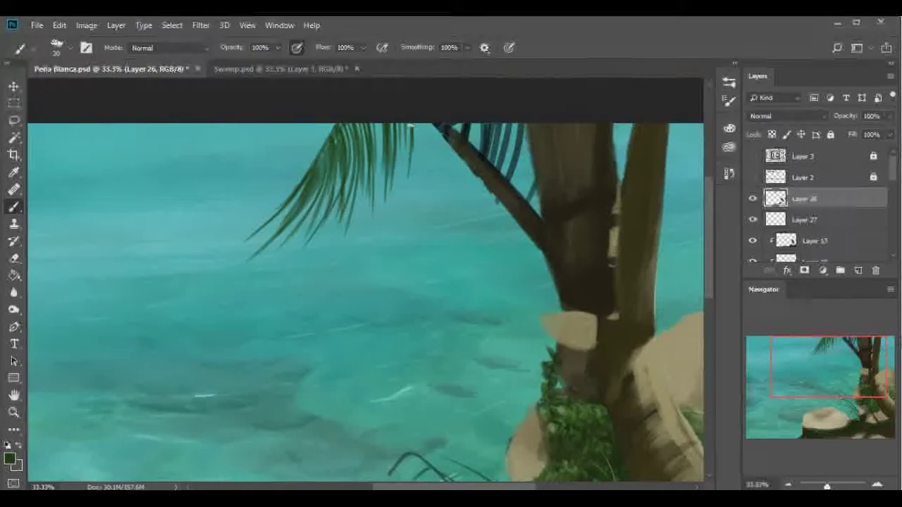
key(bracketleft)
drag(303, 178, 236, 224)
drag(326, 151, 254, 183)
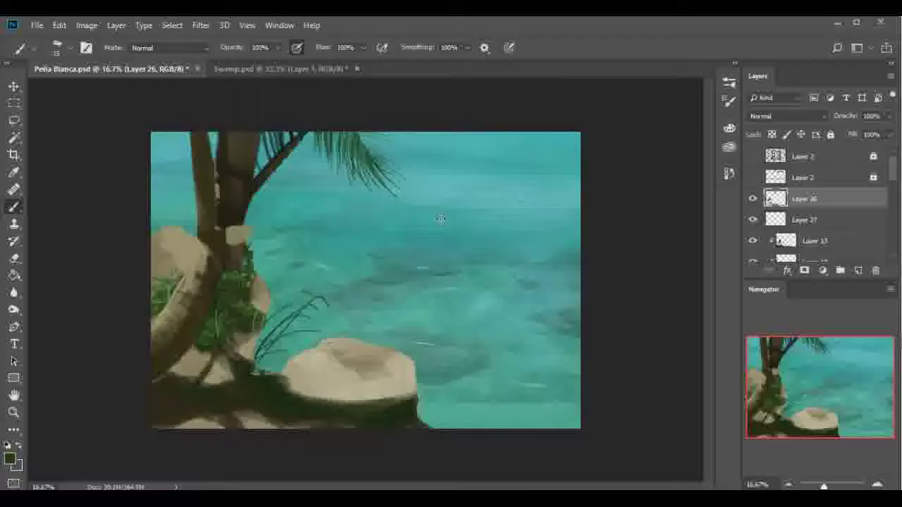
Mirror the canvas view horizontally and pan to the right of the palm tree
drag(525, 94, 290, 164)
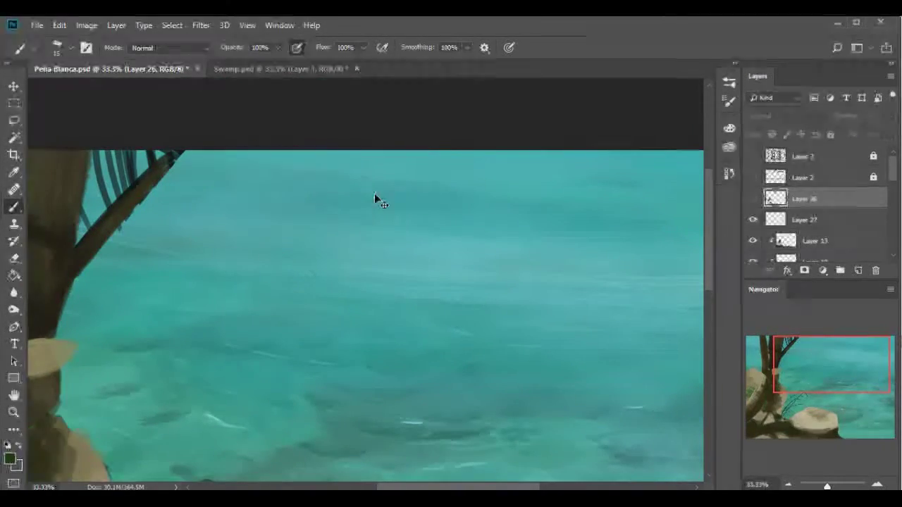
key(ctrl+shift+h)
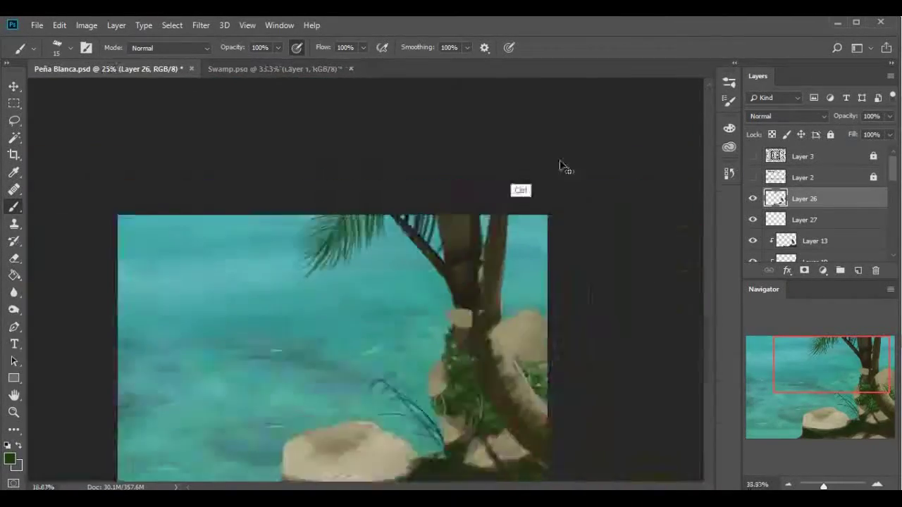
drag(205, 247, 564, 167)
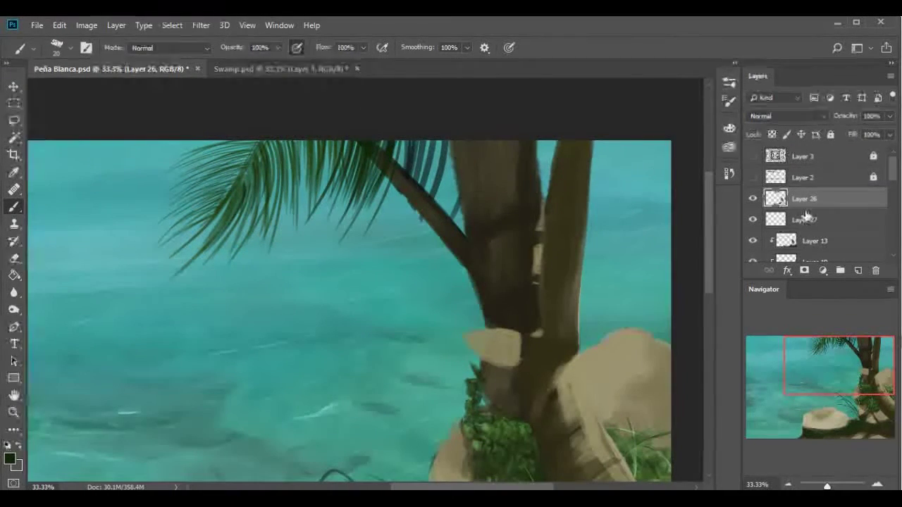
On Layer 9, erase the left parts of the dark grass blades with a size-100 eraser
ctrl+click(382, 178)
key(e)
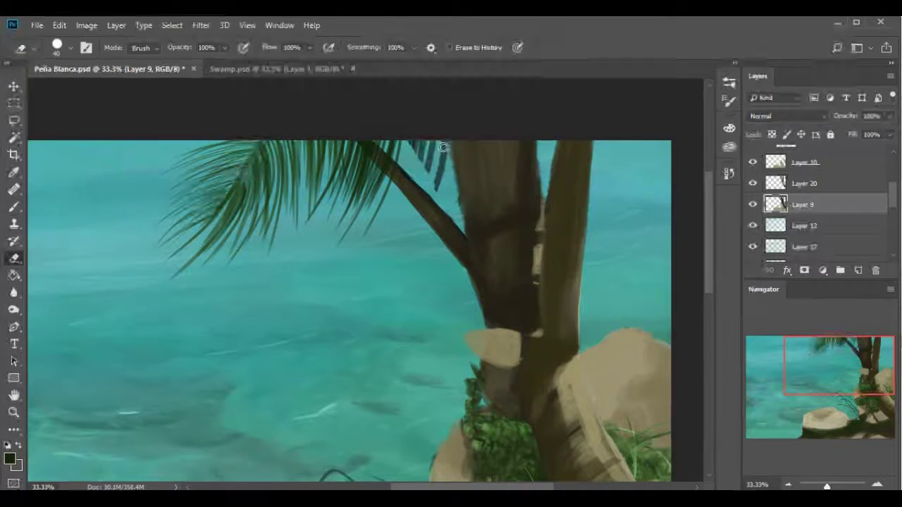
drag(425, 470, 368, 280)
key(bracketright)
key(bracketright)
key(bracketright)
mouse_move(264, 297)
mouse_down()
mouse_move(380, 406)
mouse_move(375, 356)
mouse_up()
drag(402, 281, 437, 125)
drag(449, 270, 379, 350)
Paint dark frond strokes on the palm on Layer 26
key(b)
scroll(825, 211, up, 5)
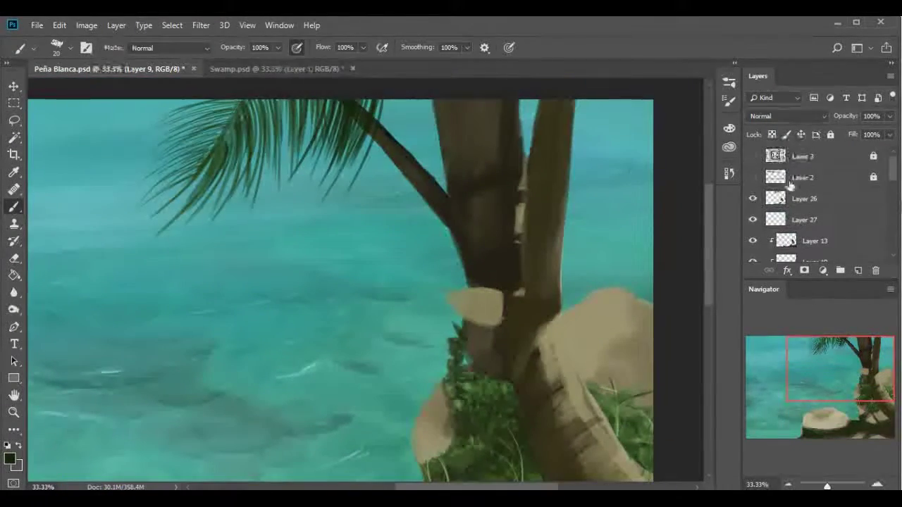
click(821, 200)
drag(375, 168, 425, 113)
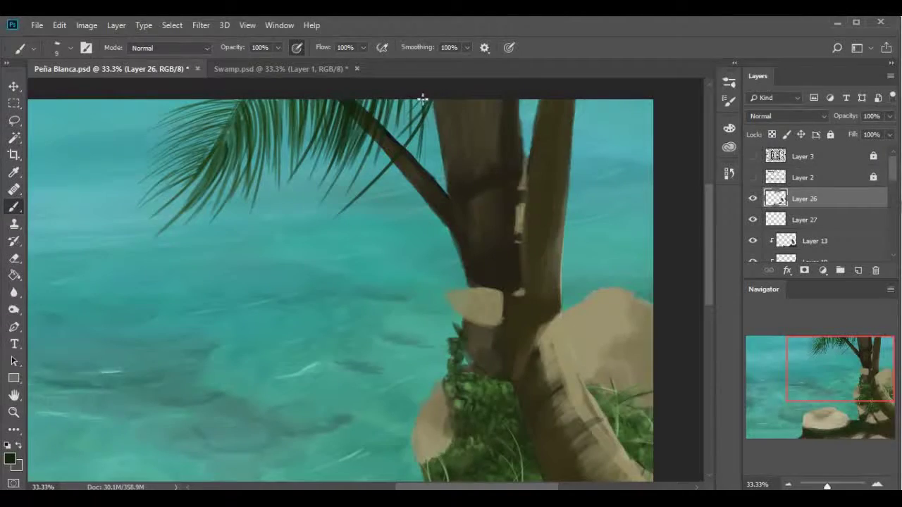
scroll(422, 99, left, 3)
scroll(398, 216, left, 3)
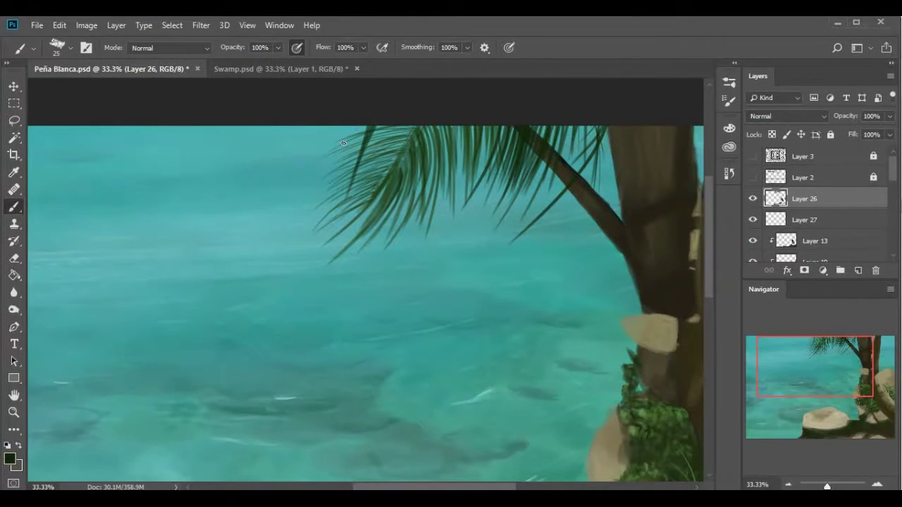
Add thin dark fronds on the palm's left edge with a size-15 brush, then save
key(bracketleft)
key(bracketleft)
drag(364, 127, 338, 175)
drag(330, 126, 314, 163)
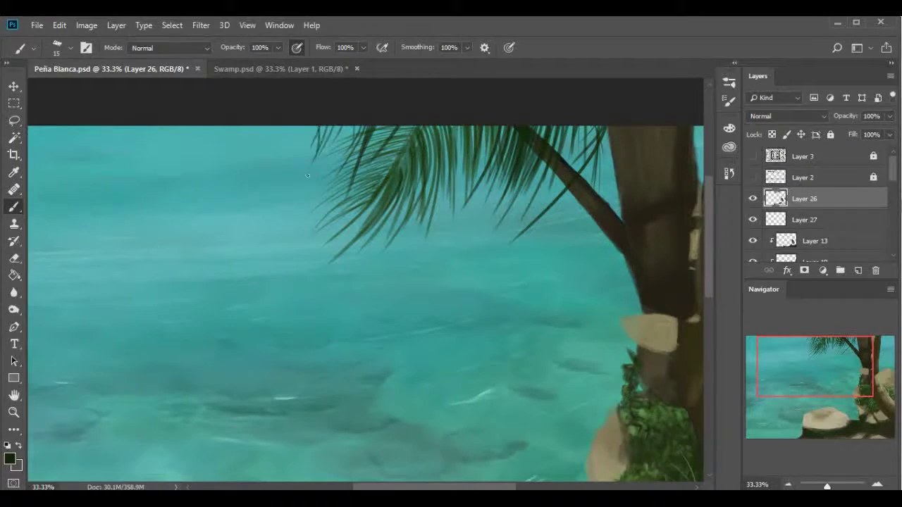
key(ctrl+s)
key(ctrl+minus)
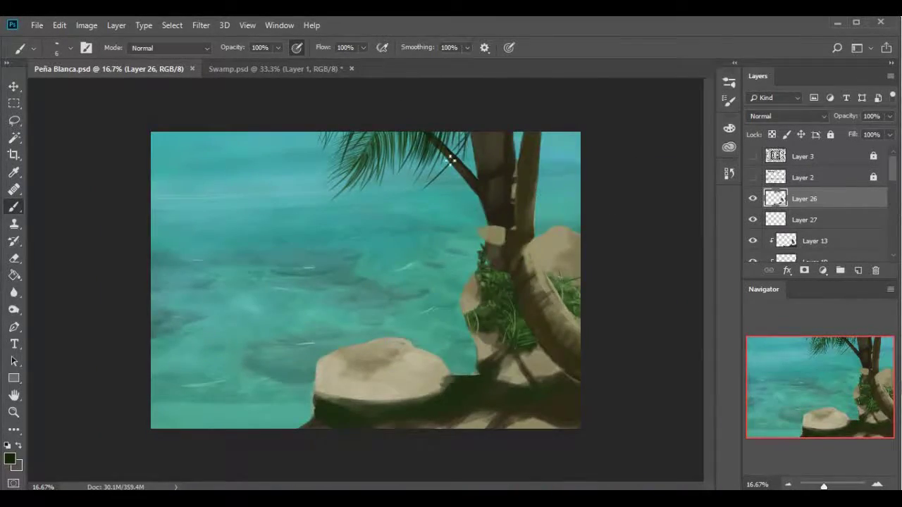
Sample the shadow's dark olive and darken the branch shadow with it
scroll(518, 335, up, 3)
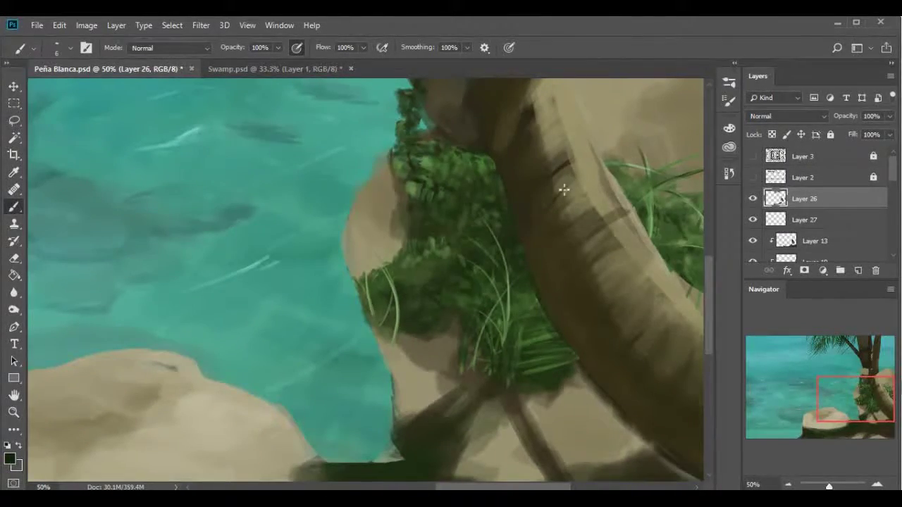
alt+click(647, 181)
click(729, 128)
scroll(449, 204, down, 3)
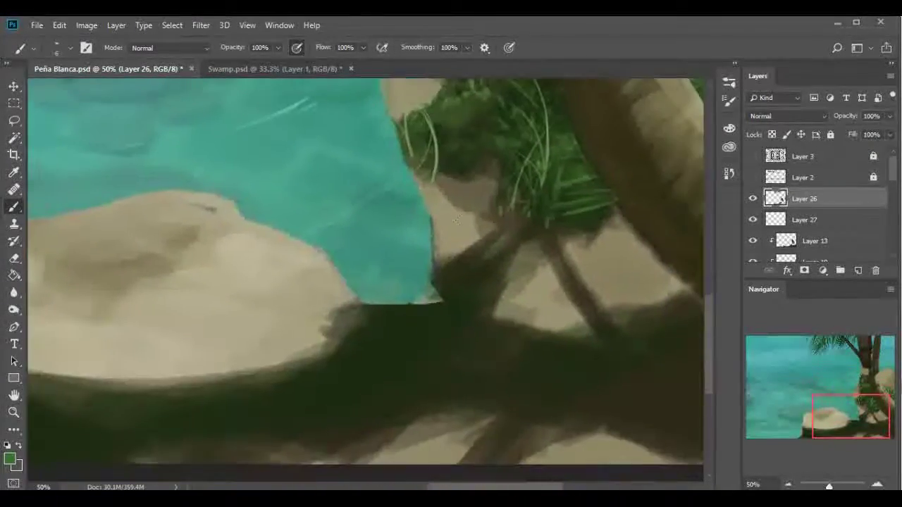
alt+click(439, 275)
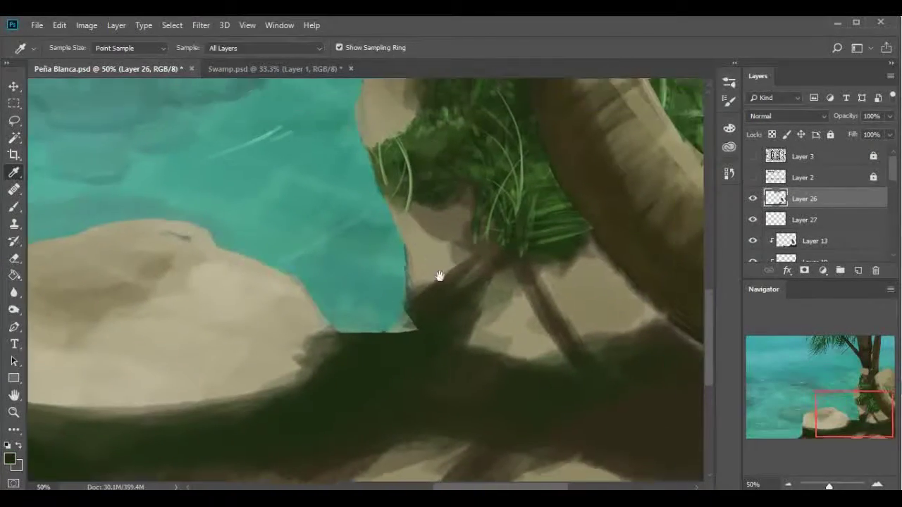
drag(439, 275, 440, 268)
drag(411, 307, 427, 277)
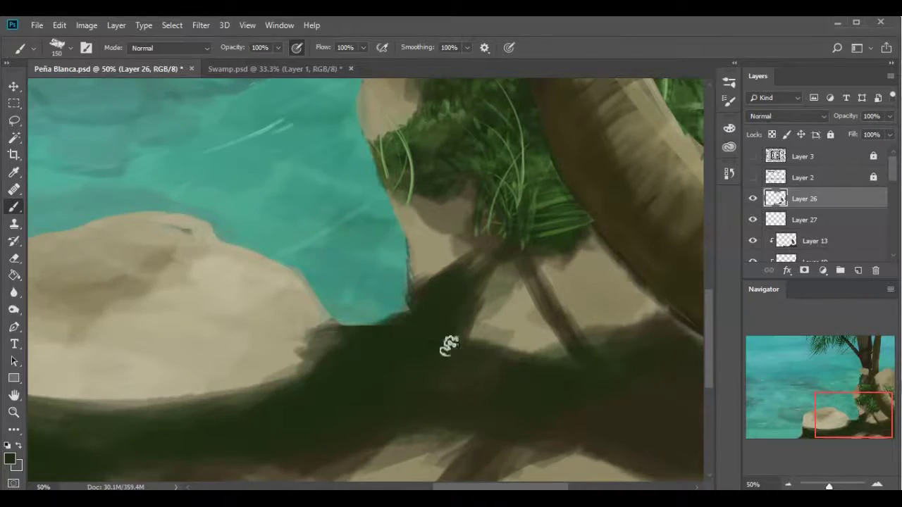
Paint a tuft of thin curved dark grass blades rising over the water
scroll(407, 330, down, 1)
scroll(529, 328, up, 1)
scroll(402, 293, down, 1)
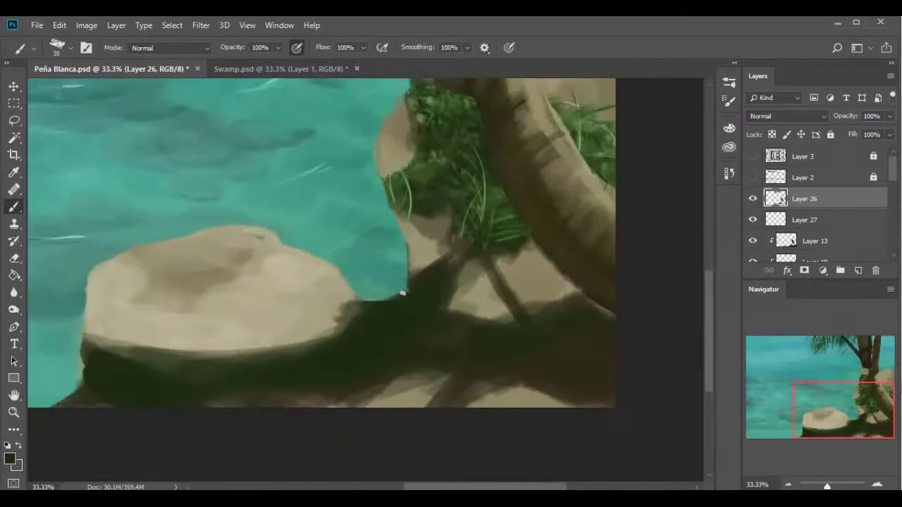
drag(402, 293, 429, 323)
drag(343, 238, 433, 310)
drag(291, 235, 431, 317)
drag(270, 183, 431, 317)
scroll(387, 229, up, 1)
mouse_move(295, 260)
mouse_down()
mouse_move(454, 363)
mouse_move(379, 346)
mouse_up()
Lasso the new grass tuft and resize it with Free Transform
key(l)
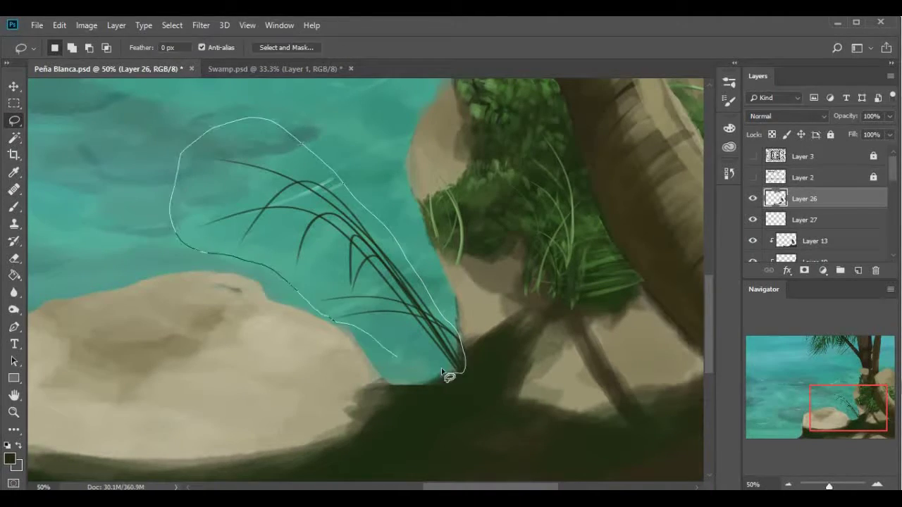
key(ctrl+t)
drag(172, 117, 216, 150)
scroll(215, 151, down, 3)
key(Return)
scroll(465, 366, up, 3)
Add another curving grass blade to the tuft
key(b)
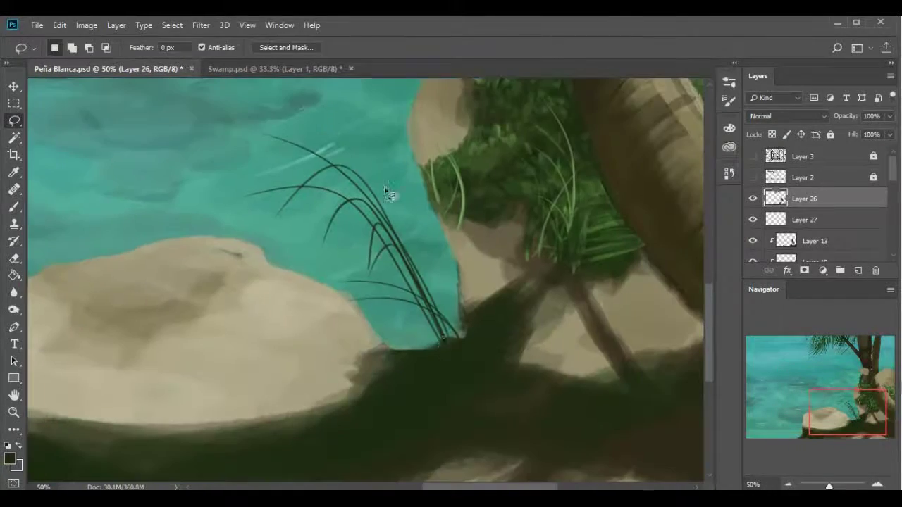
drag(467, 271, 386, 134)
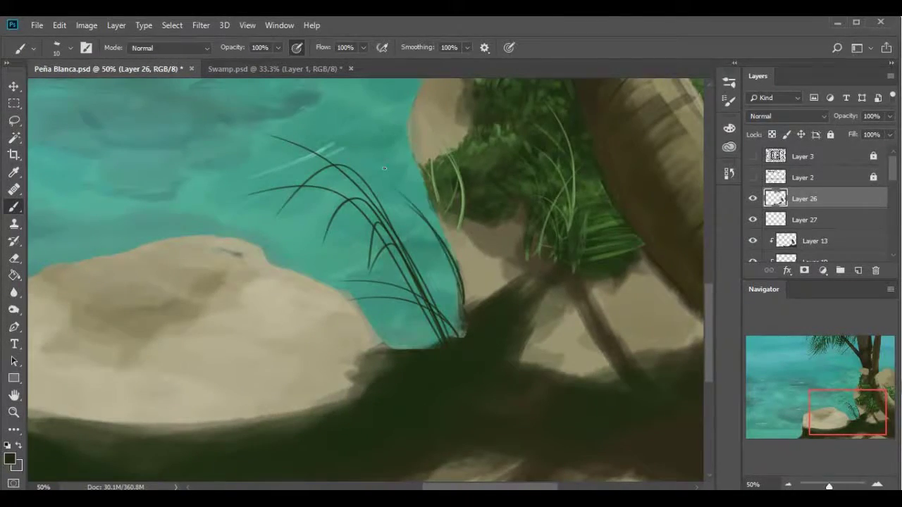
drag(439, 345, 370, 278)
drag(505, 318, 491, 367)
Paint the tuft's base with a darker colour from the Color panel
click(729, 128)
click(587, 260)
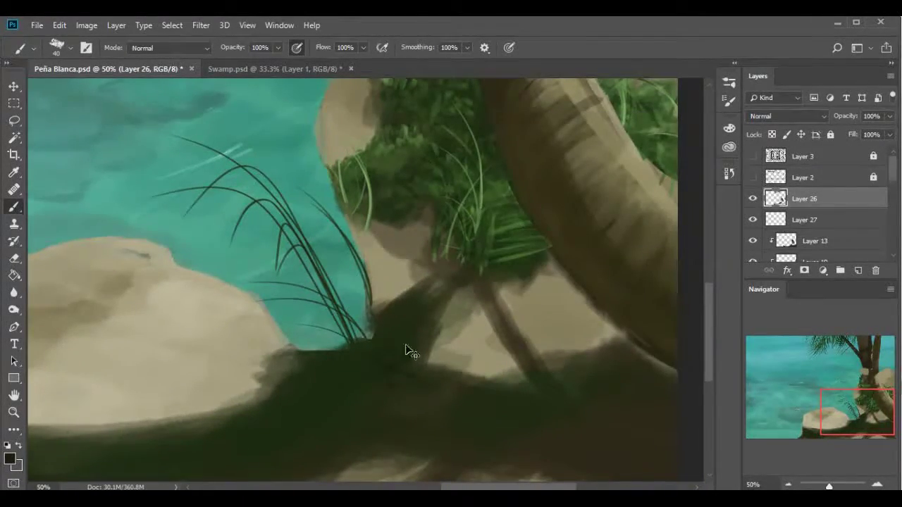
drag(373, 338, 371, 289)
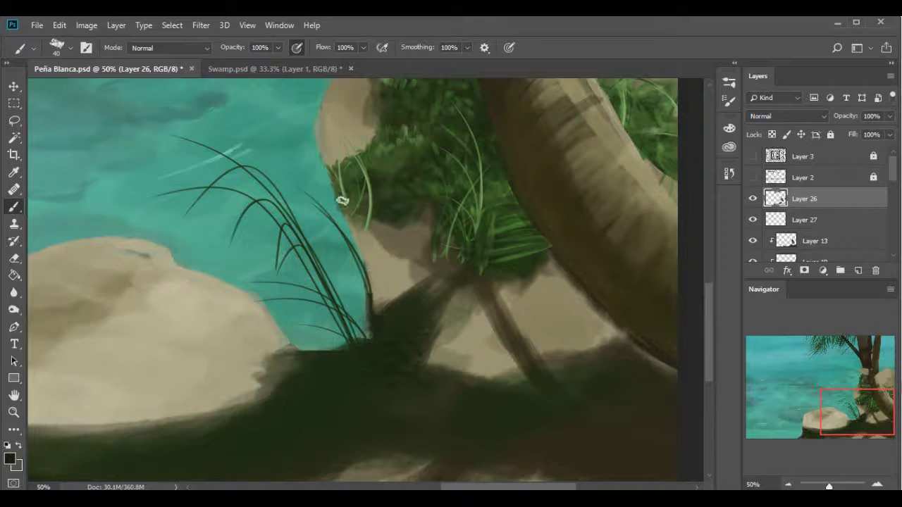
alt+click(409, 342)
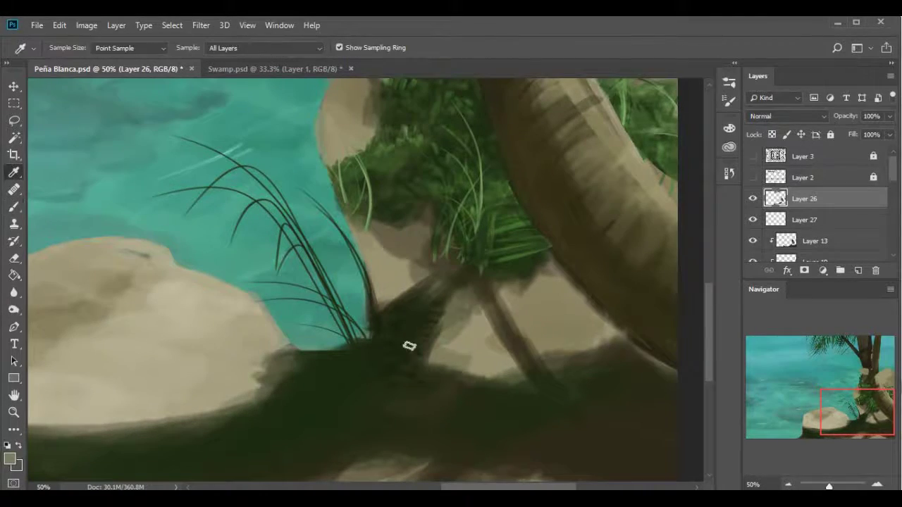
alt+click(458, 349)
key(ctrl+plus)
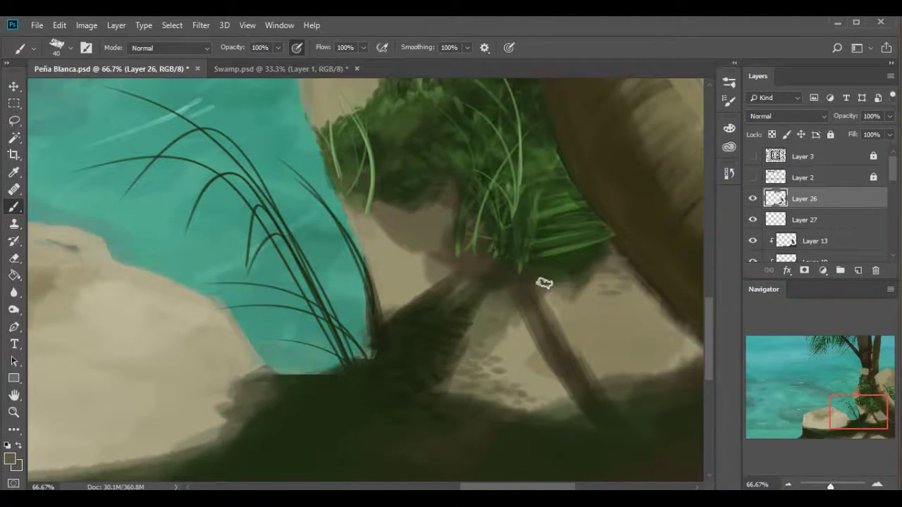
Sample the ground's light tan and paint it over the branch shadow
alt+click(599, 261)
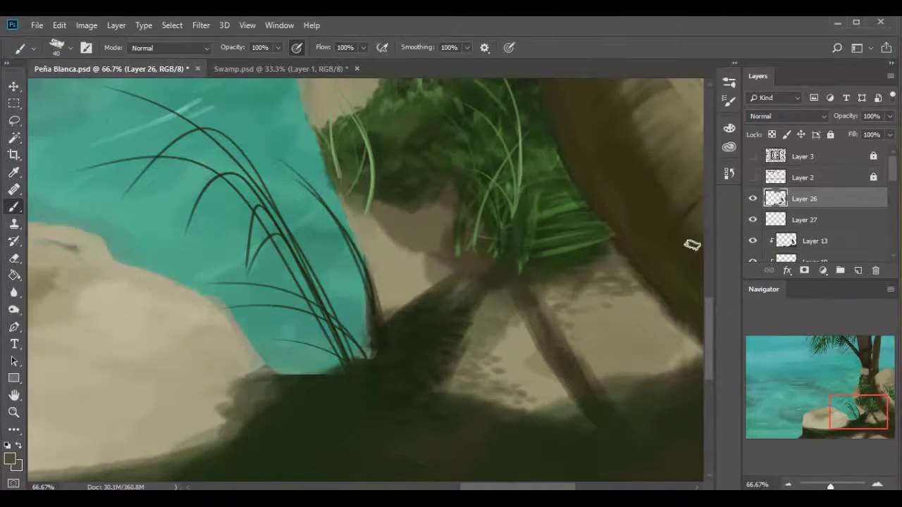
drag(692, 244, 490, 297)
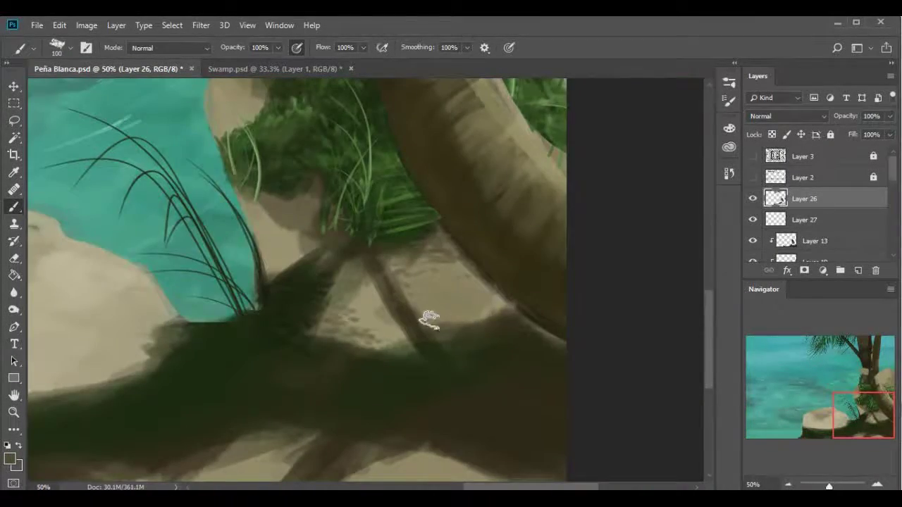
alt+click(479, 328)
alt+click(439, 305)
drag(396, 281, 438, 292)
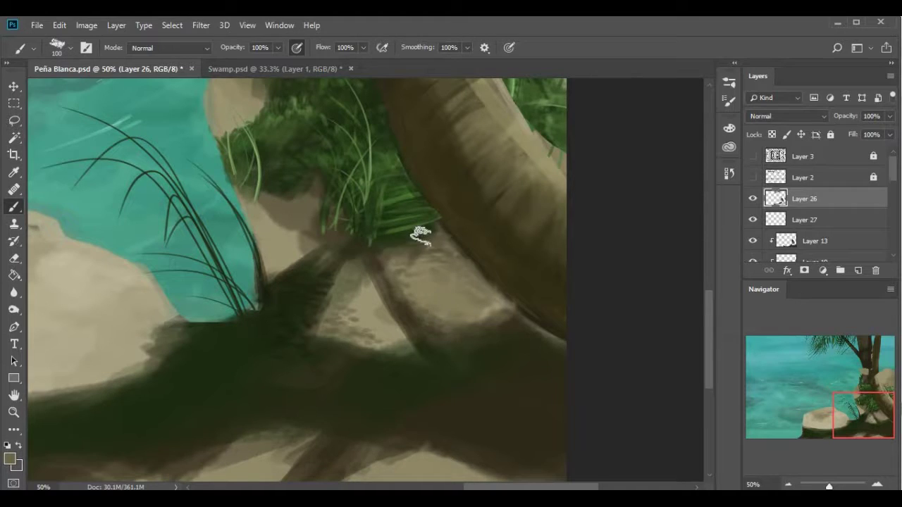
Sample the sunlit beige and paint a beige patch over the dark ground
alt+click(491, 301)
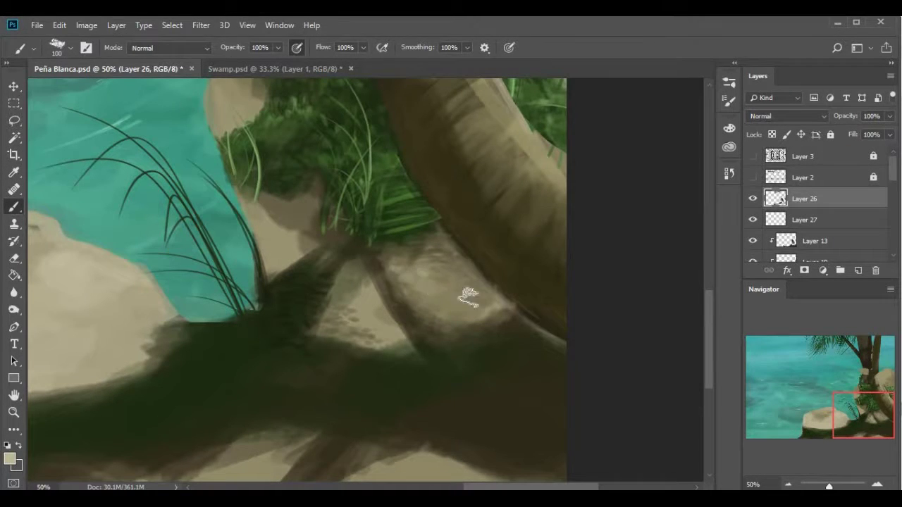
alt+click(380, 296)
alt+click(398, 313)
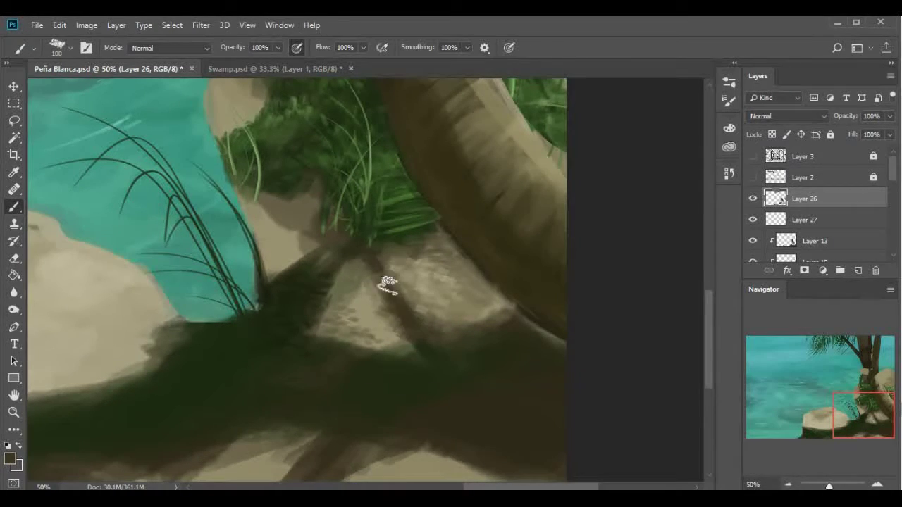
key(ctrl+minus)
key(ctrl+plus)
alt+click(382, 332)
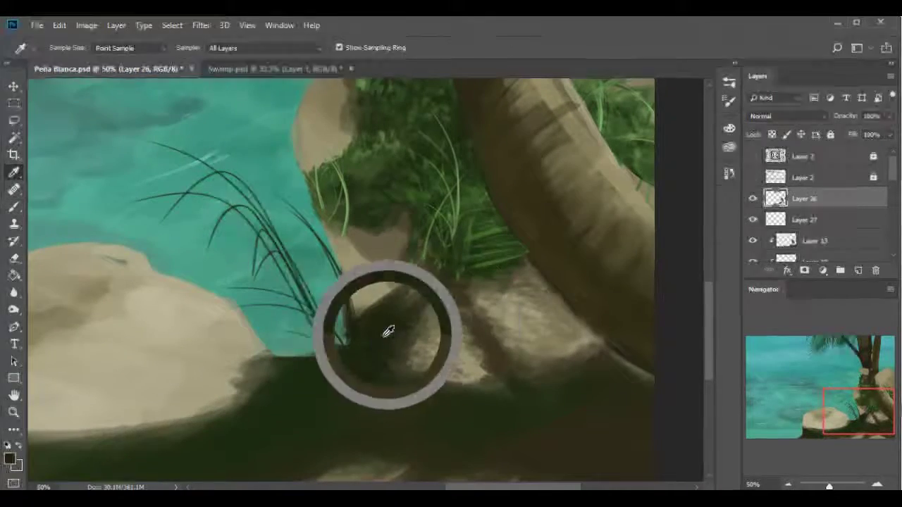
alt+click(367, 286)
drag(356, 299, 402, 286)
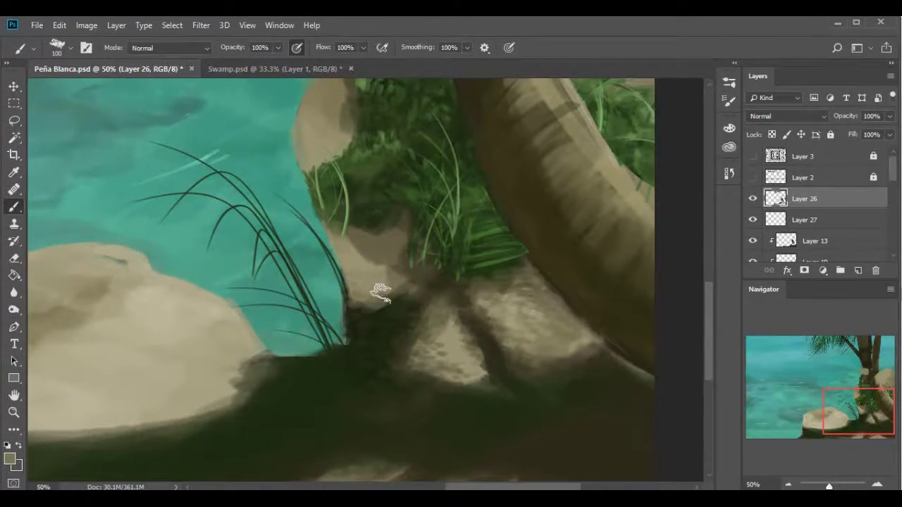
alt+click(479, 367)
key(ctrl+plus)
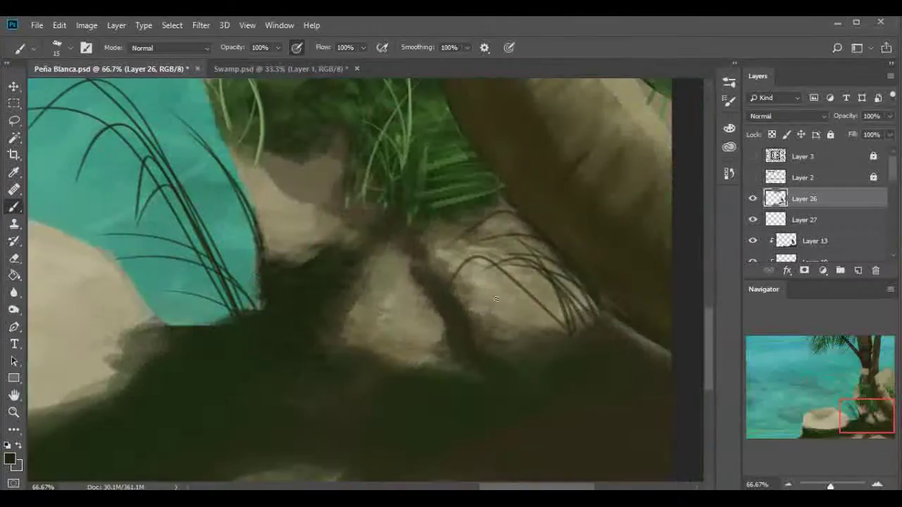
Paint thin grass blades along the large beige rock's lower edge
drag(252, 323, 343, 273)
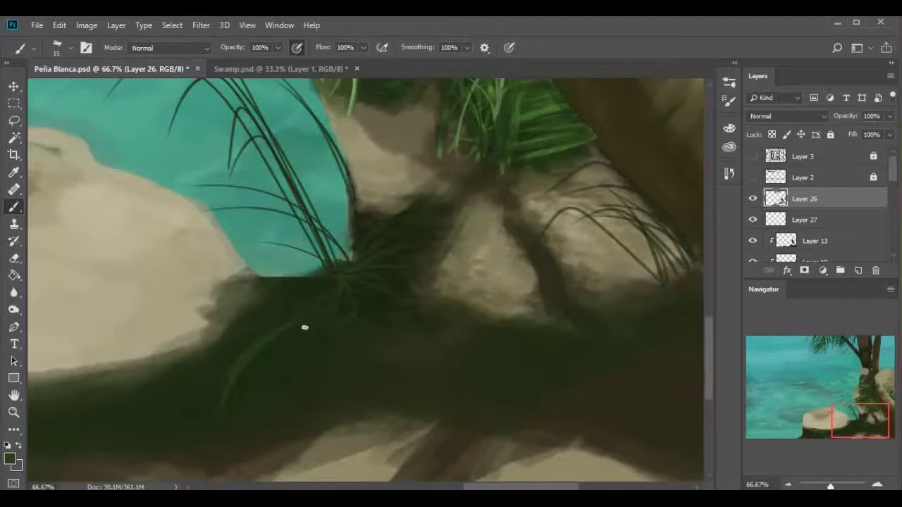
drag(594, 364, 547, 357)
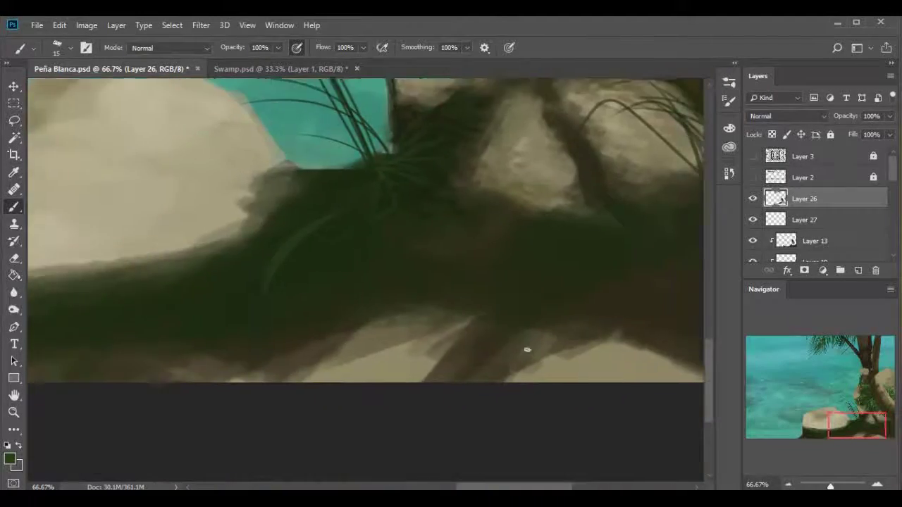
drag(225, 187, 434, 289)
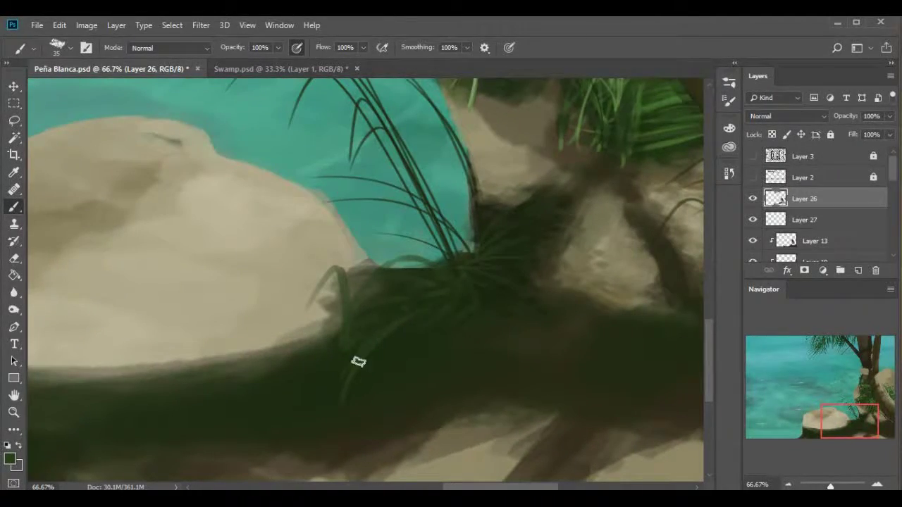
key(ctrl+minus)
key(ctrl+minus)
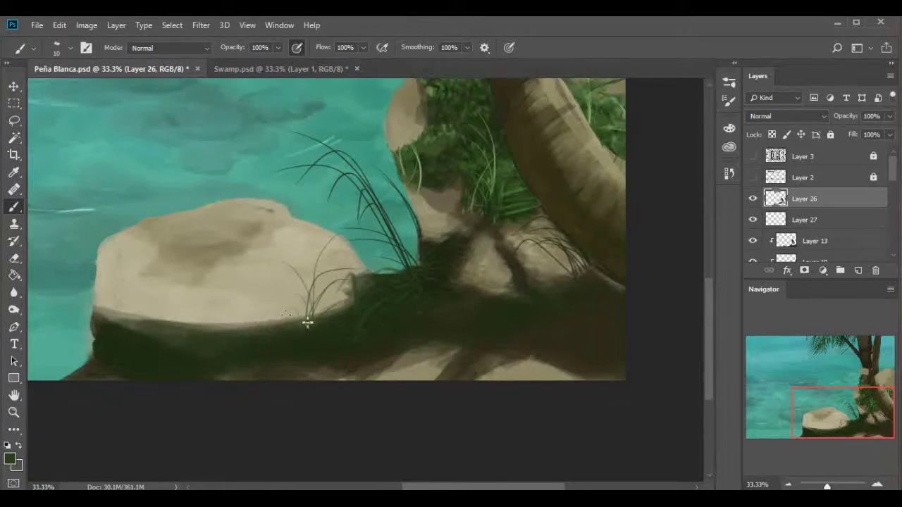
drag(307, 322, 427, 291)
drag(378, 305, 383, 229)
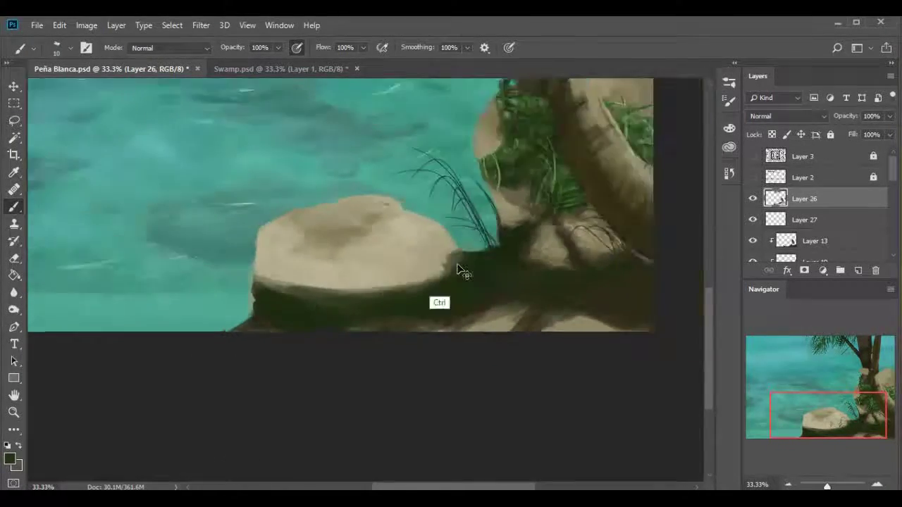
key(ctrl+plus)
drag(447, 310, 494, 233)
drag(423, 293, 465, 237)
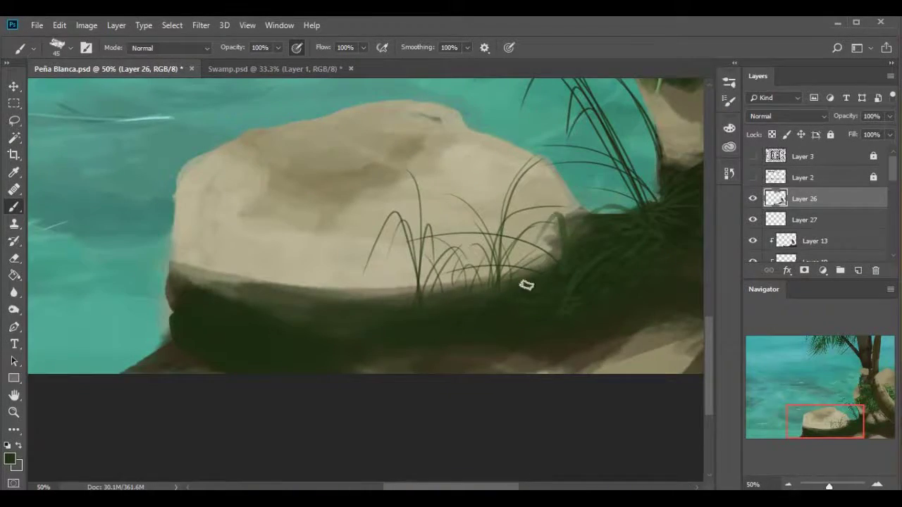
Paint grass blades up the left side of the large rock
drag(526, 302, 333, 320)
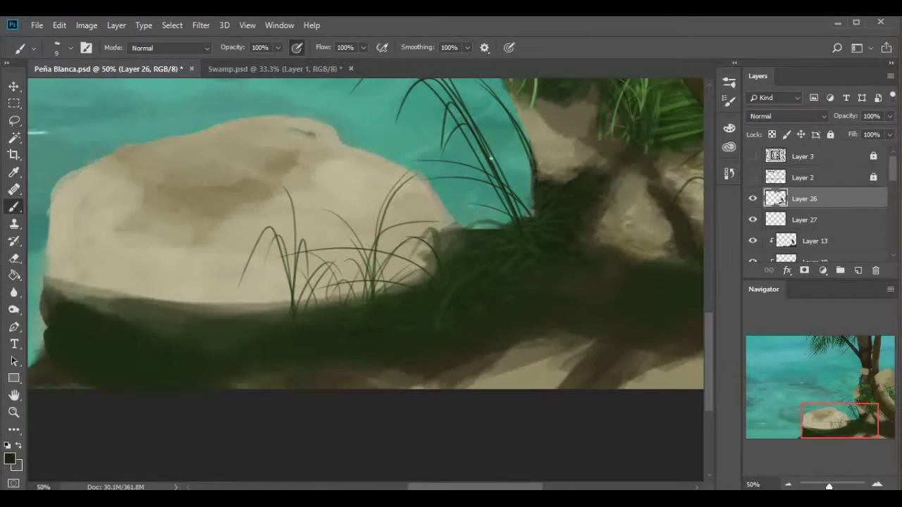
drag(437, 288, 501, 330)
drag(395, 352, 500, 303)
drag(324, 339, 268, 239)
drag(331, 315, 342, 250)
mouse_move(401, 187)
mouse_down()
mouse_move(432, 209)
mouse_move(334, 299)
mouse_move(427, 343)
mouse_move(338, 355)
mouse_up()
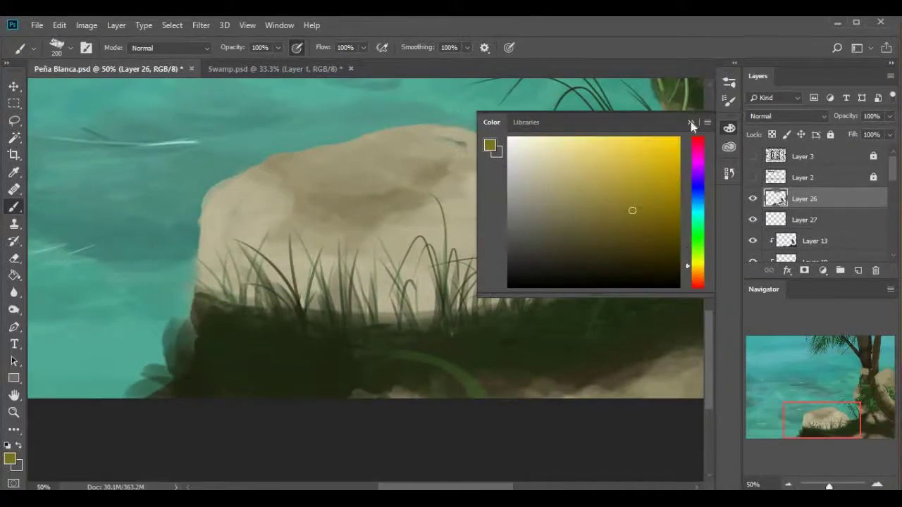
click(691, 124)
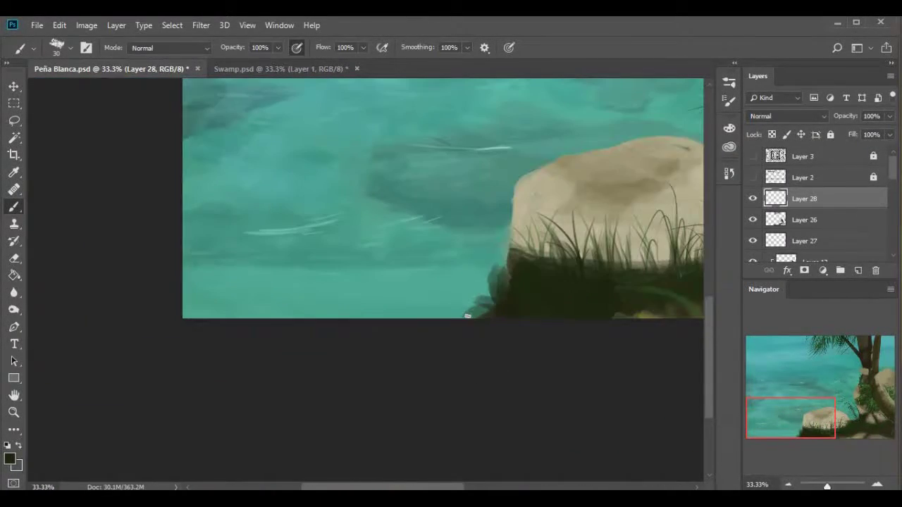
Sample a grass colour and paint new blades in the lower-left foreground
key(alt)
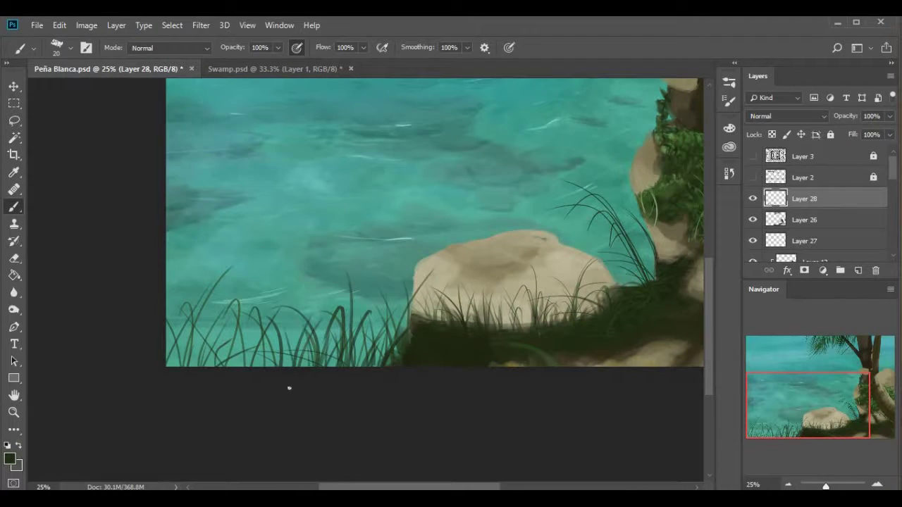
alt+click(312, 312)
drag(176, 355, 225, 339)
drag(259, 366, 274, 316)
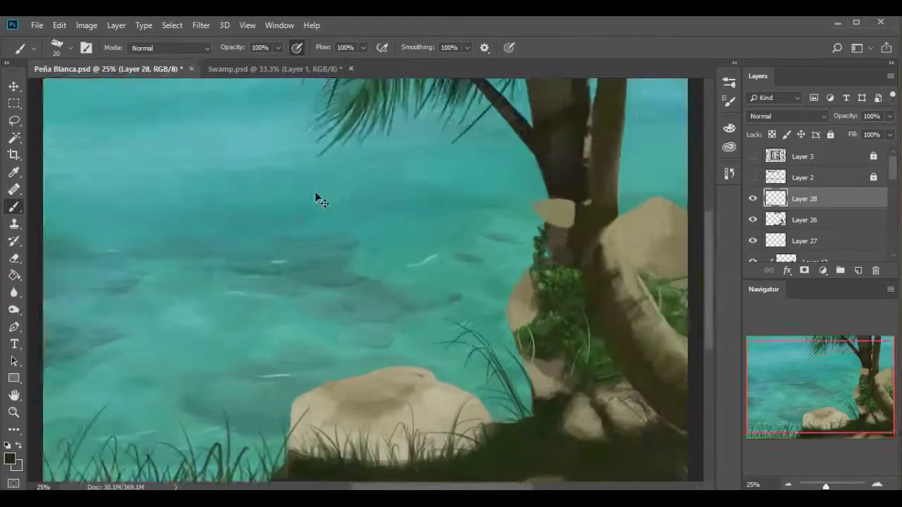
Bend the bottom of the new grass strokes with Edit > Transform > Warp
click(59, 25)
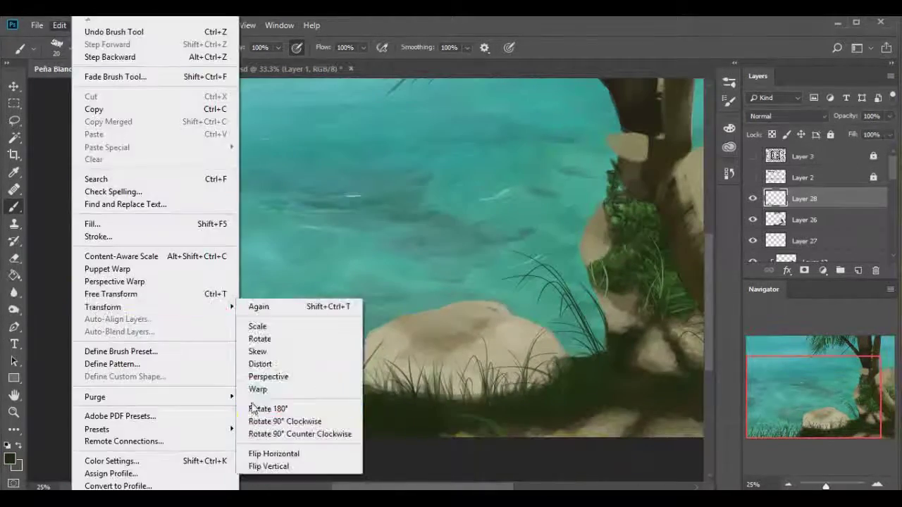
click(246, 388)
drag(187, 426, 215, 451)
key(Return)
Apply a second Warp that curves the grass strokes' lower-left further
click(59, 25)
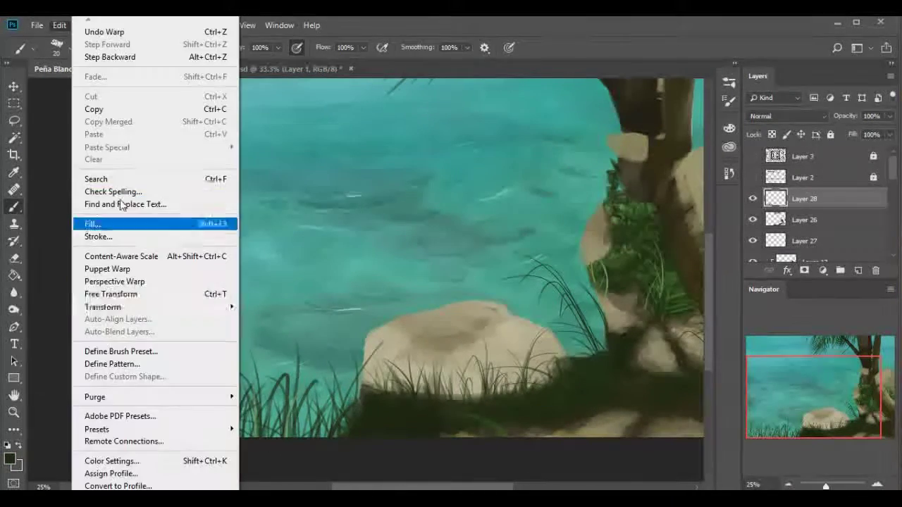
click(282, 394)
drag(158, 403, 105, 463)
key(Return)
scroll(157, 360, up, 2)
scroll(504, 227, up, 2)
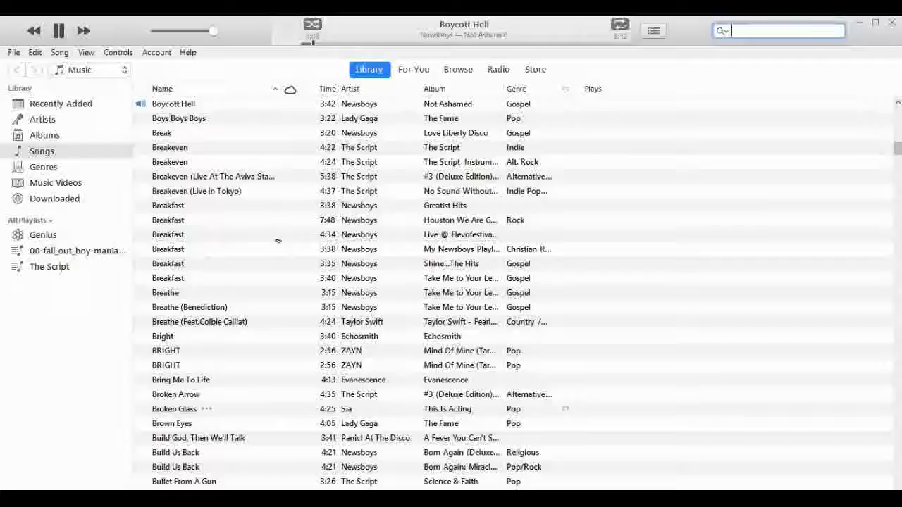
scroll(352, 250, down, 2)
drag(535, 248, 618, 254)
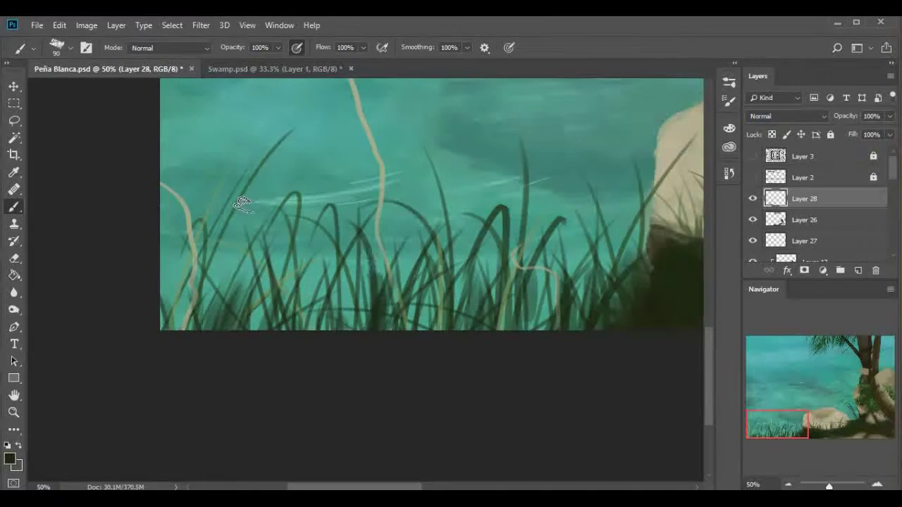
Paint seven dark grass blades along the grass's bottom edge near the beige rock
drag(674, 310, 567, 326)
drag(423, 345, 457, 242)
drag(359, 345, 353, 243)
drag(317, 346, 331, 257)
drag(204, 346, 197, 246)
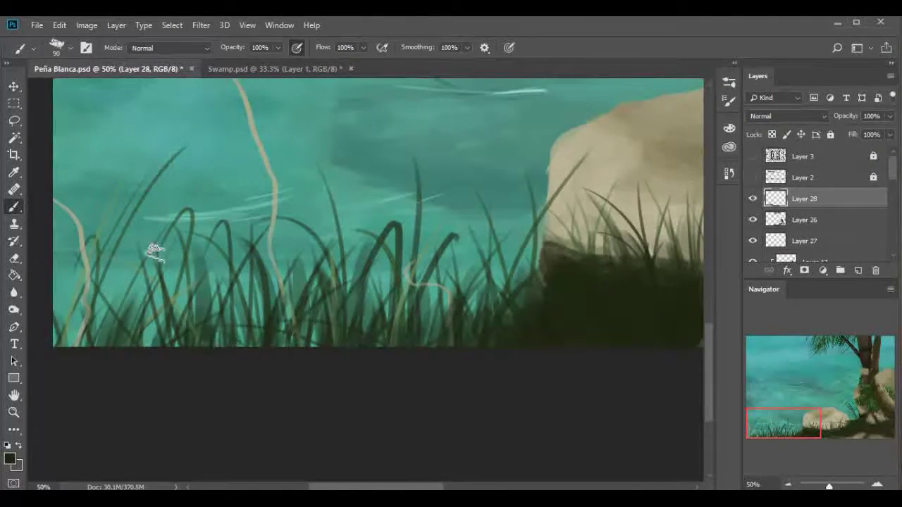
drag(310, 347, 272, 316)
drag(212, 348, 242, 322)
drag(422, 348, 528, 241)
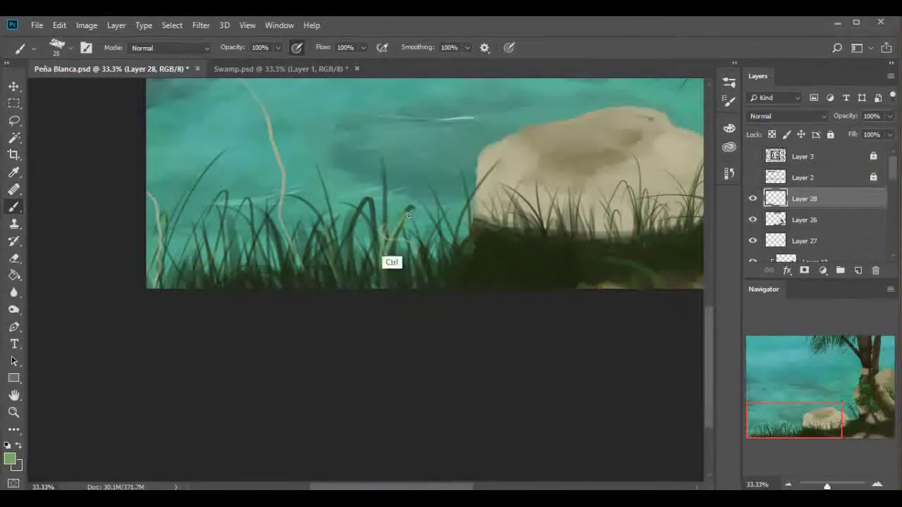
Zoom out to review the whole shore and sample the dark shadow tone
key(ctrl+minus)
key(ctrl+minus)
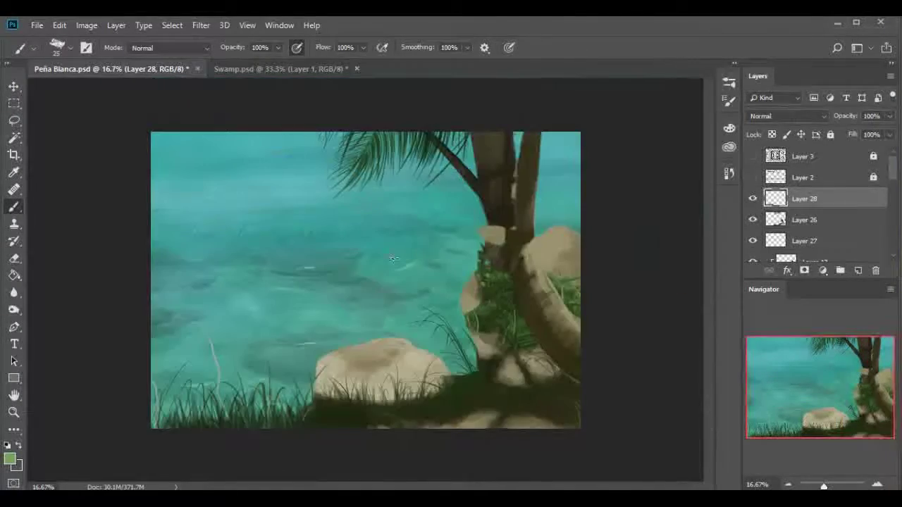
scroll(341, 359, up, 3)
scroll(375, 321, right, 2)
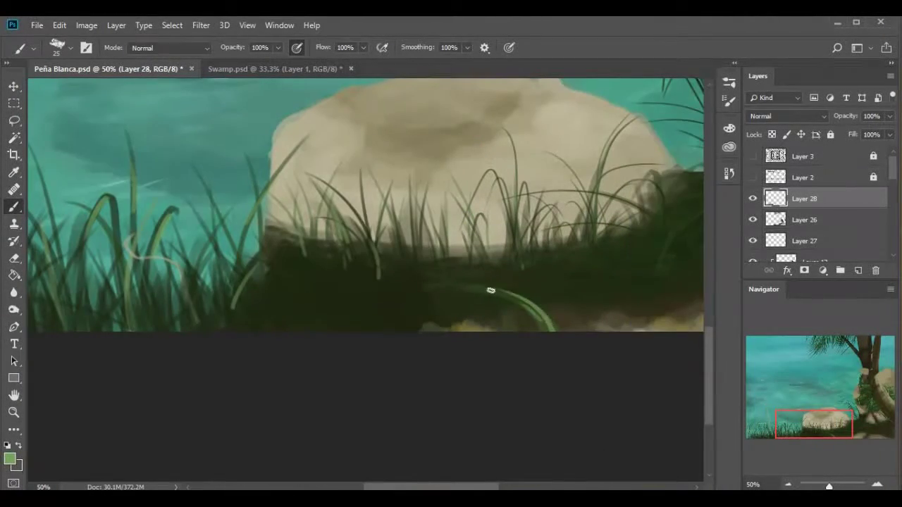
scroll(416, 326, left, 1)
scroll(362, 276, down, 1)
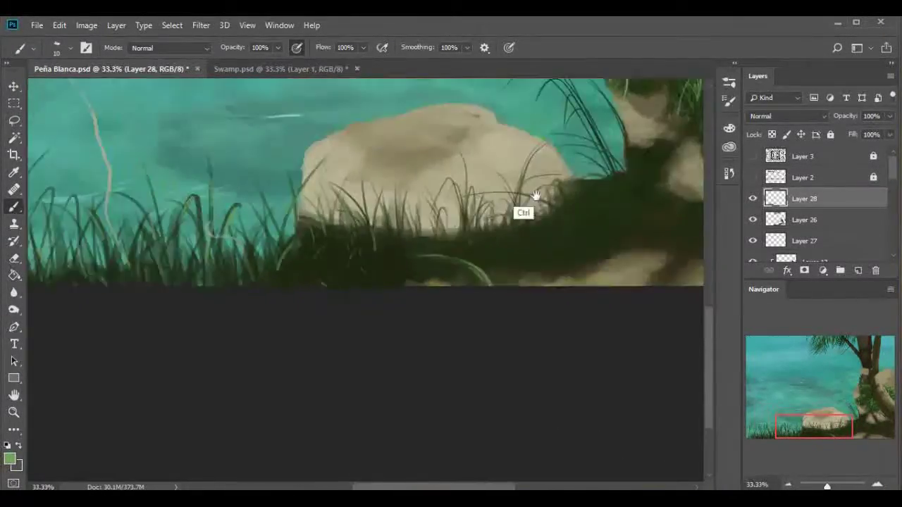
scroll(520, 209, right, 3)
scroll(199, 324, up, 2)
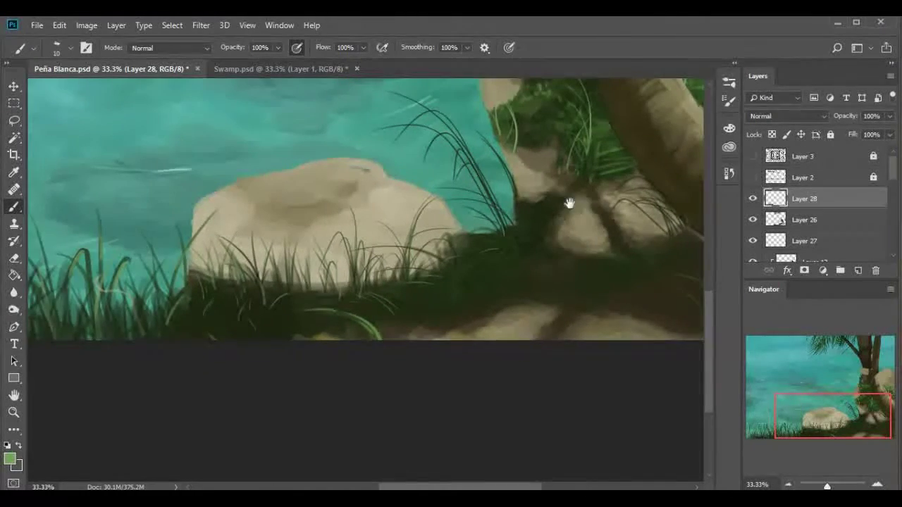
scroll(569, 202, up, 2)
scroll(402, 266, down, 2)
scroll(292, 318, left, 3)
alt+click(537, 262)
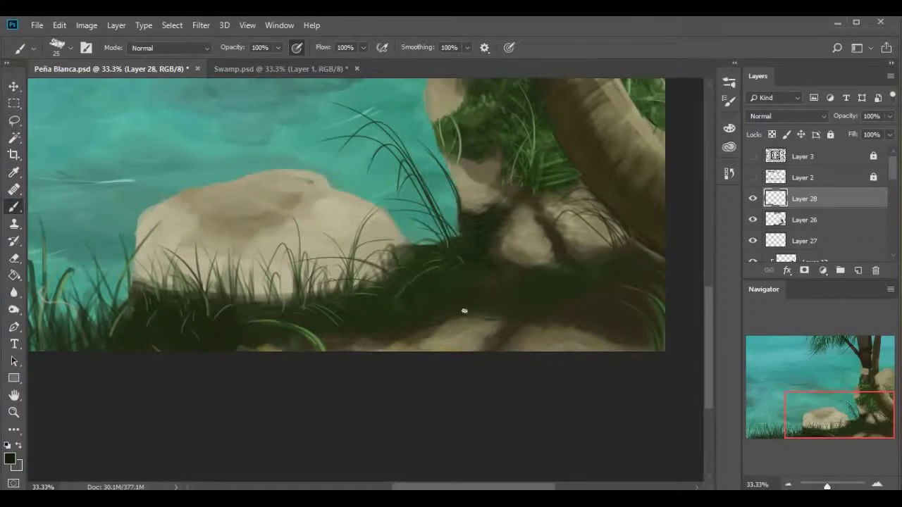
scroll(378, 321, right, 4)
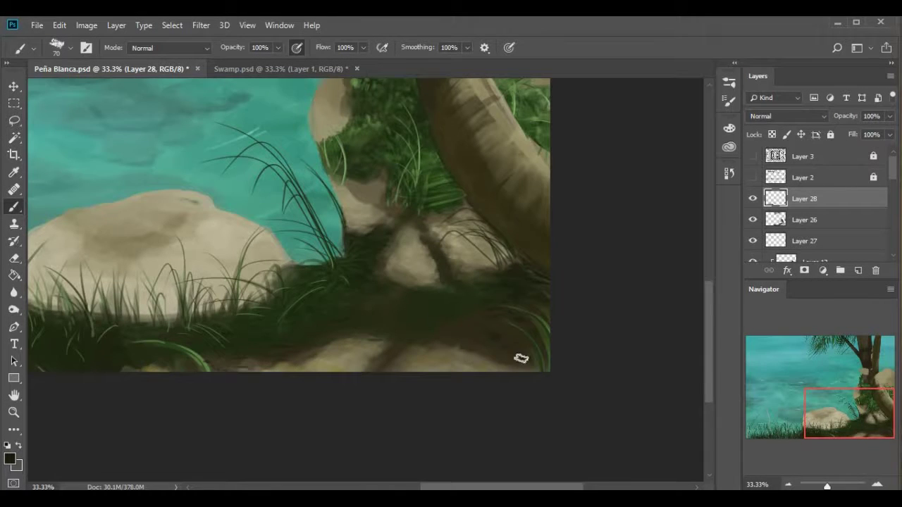
key(ctrl+minus)
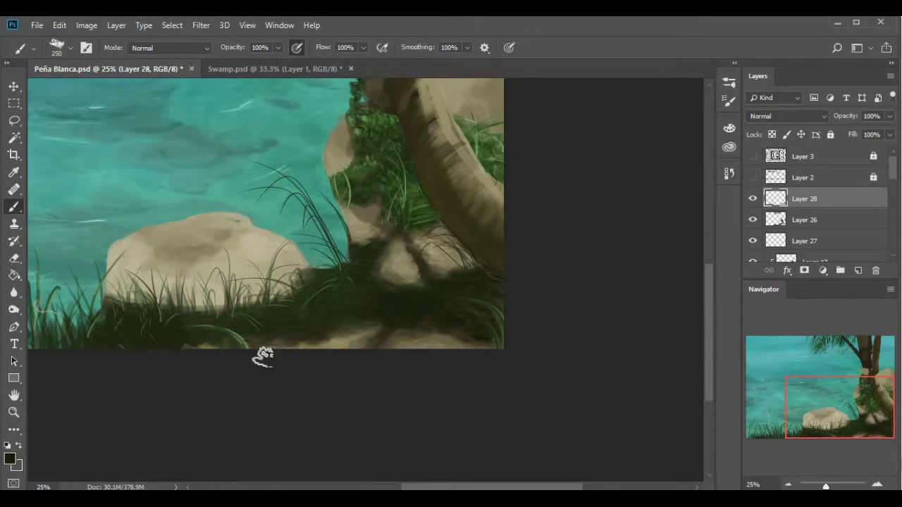
Sample an olive-brown from the rocks and make Layer 26 the working layer
drag(354, 318, 445, 278)
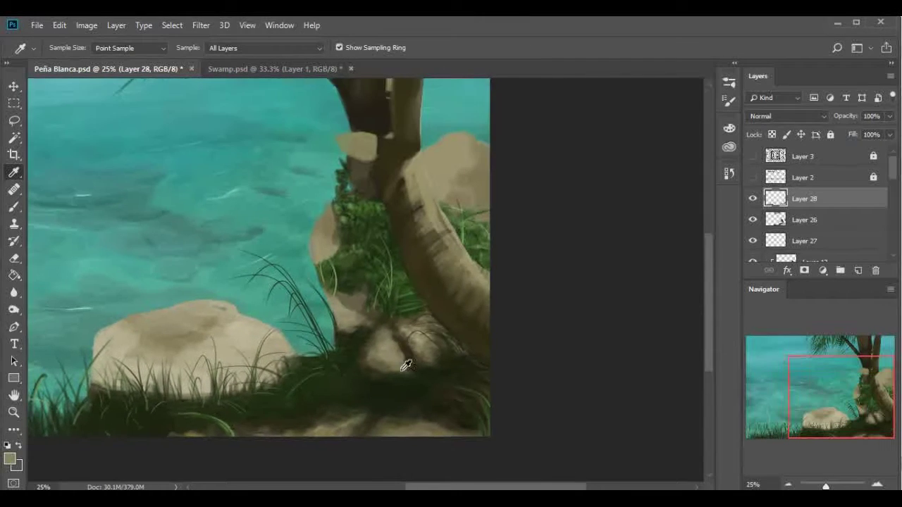
alt+click(221, 426)
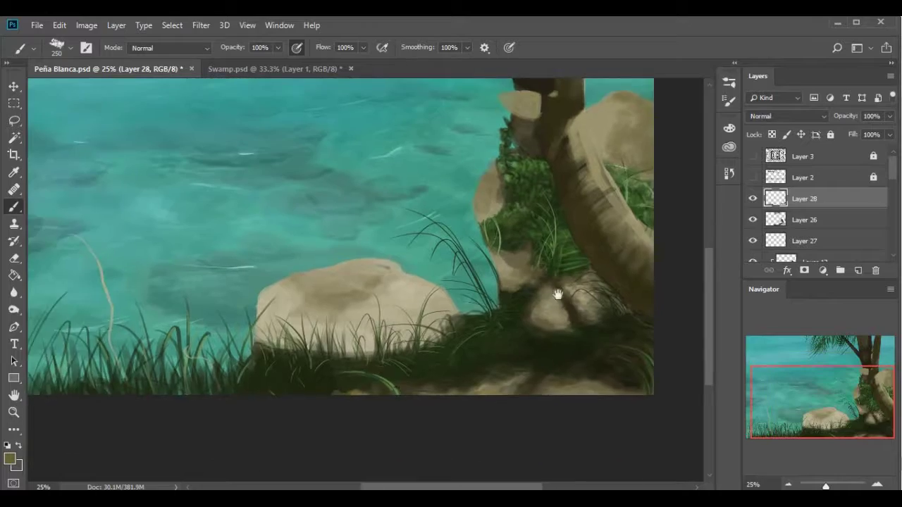
drag(518, 143, 757, 62)
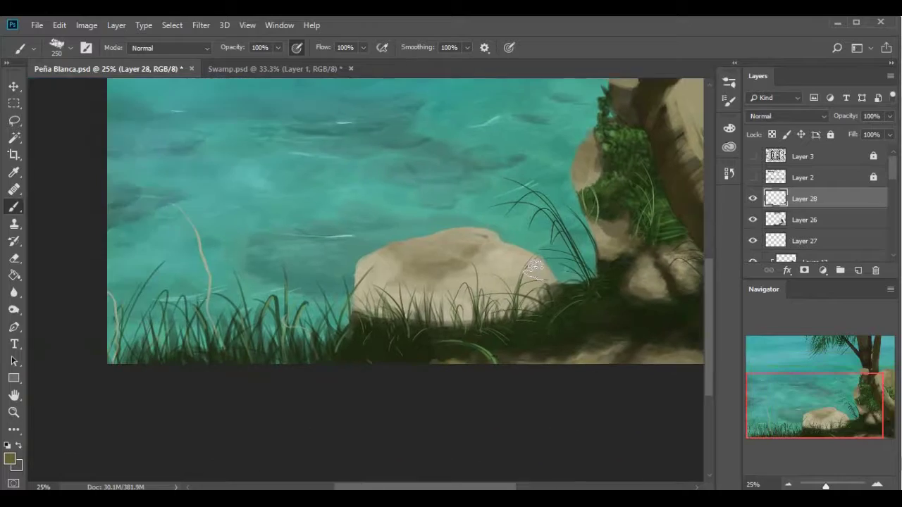
drag(512, 281, 279, 412)
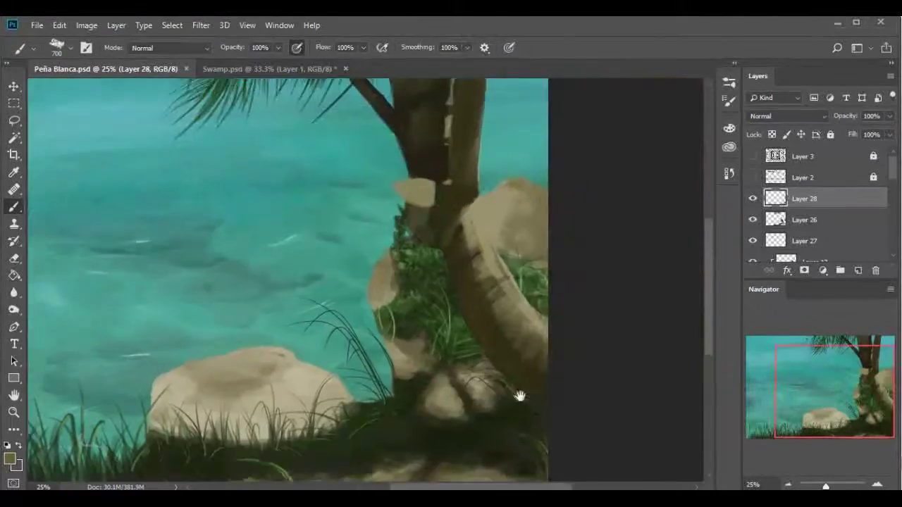
click(796, 221)
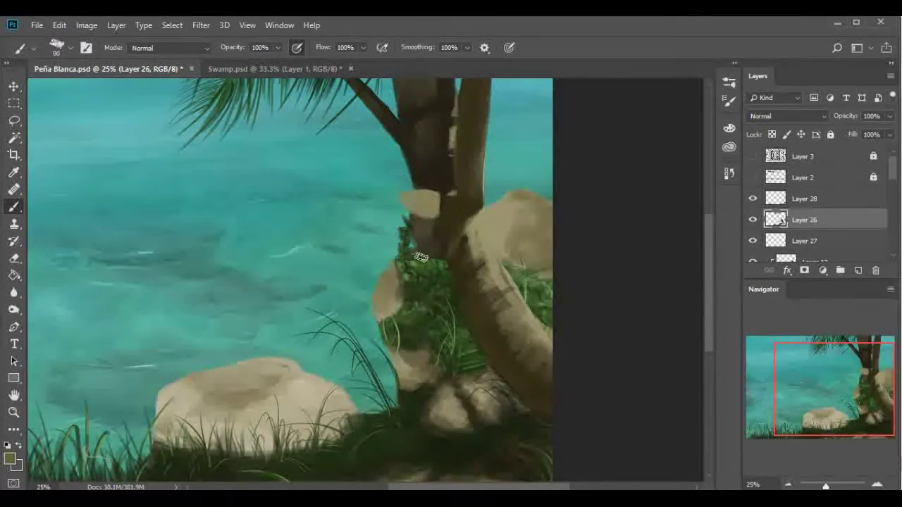
Save Peña Blanca.psd and zoom out to view the whole painting
drag(426, 315, 468, 288)
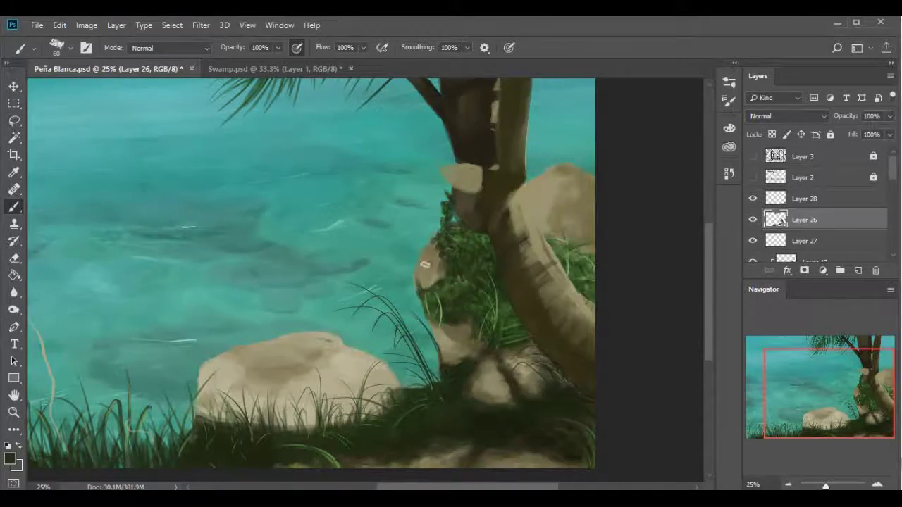
drag(425, 265, 558, 321)
key(ctrl+s)
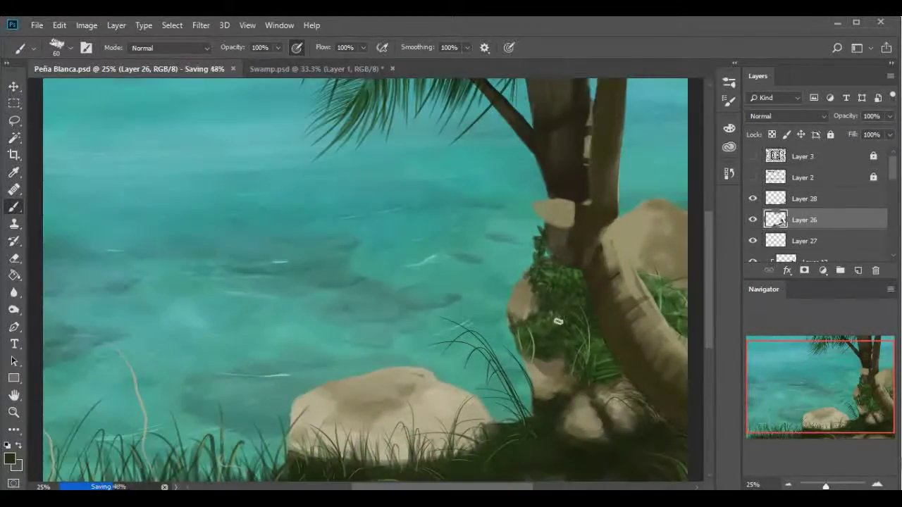
key(ctrl+minus)
key(ctrl+minus)
scroll(848, 209, down, 3)
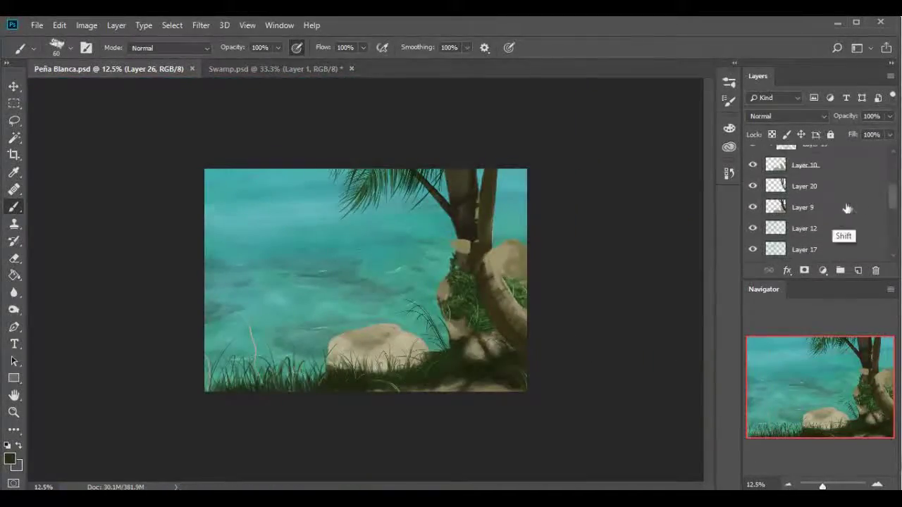
Select Layers 10, 20 and 9 together and transform them wider, shifted left
shift+click(847, 209)
key(ctrl+t)
click(86, 25)
click(286, 381)
mouse_move(412, 169)
mouse_down()
mouse_move(409, 185)
mouse_move(423, 170)
mouse_up()
drag(527, 170, 551, 170)
drag(495, 233, 473, 234)
key(Return)
Re-transform the three layers to about 118.7% width and commit
key(ctrl+t)
mouse_move(528, 171)
mouse_down()
mouse_move(522, 187)
mouse_move(529, 172)
mouse_up()
drag(490, 236, 473, 236)
drag(529, 169, 527, 168)
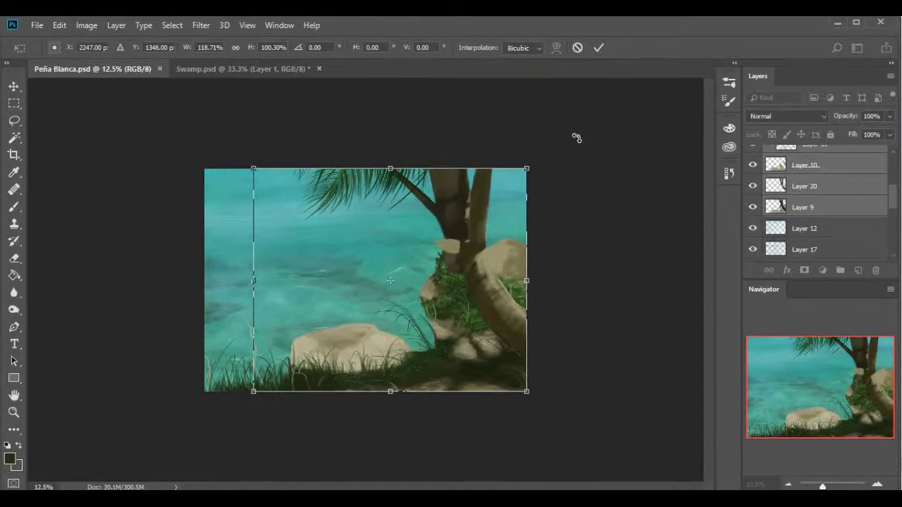
click(597, 48)
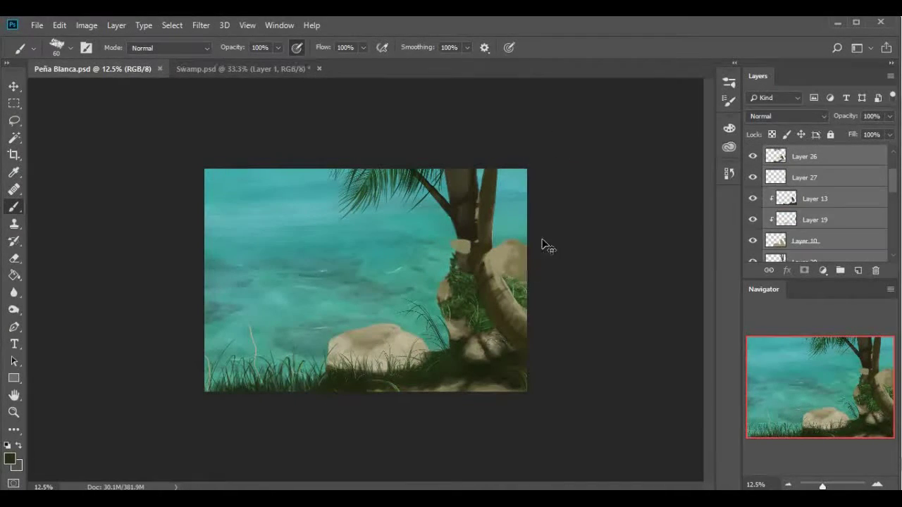
key(ctrl+plus)
key(ctrl+plus)
scroll(540, 297, down, 3)
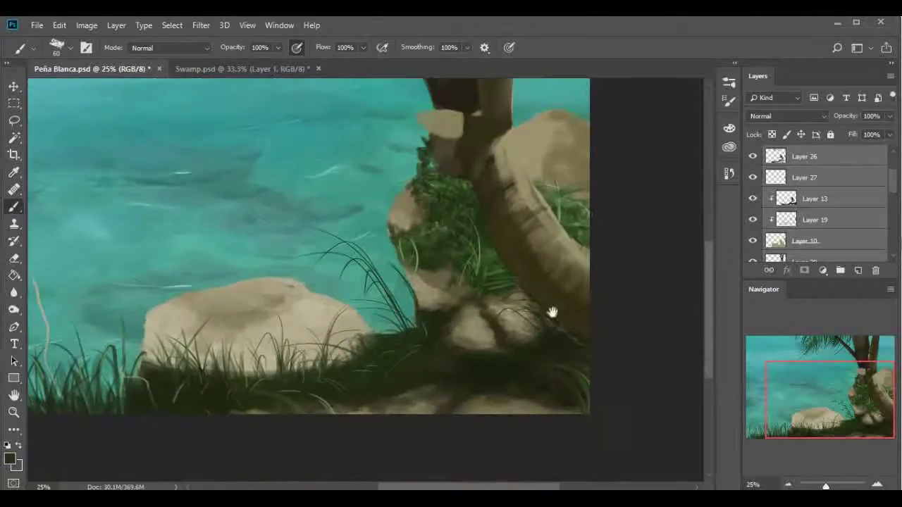
Select Layer 20 with the Brush and sample olive and tan tones from the trunk and rock
key(ctrl+minus)
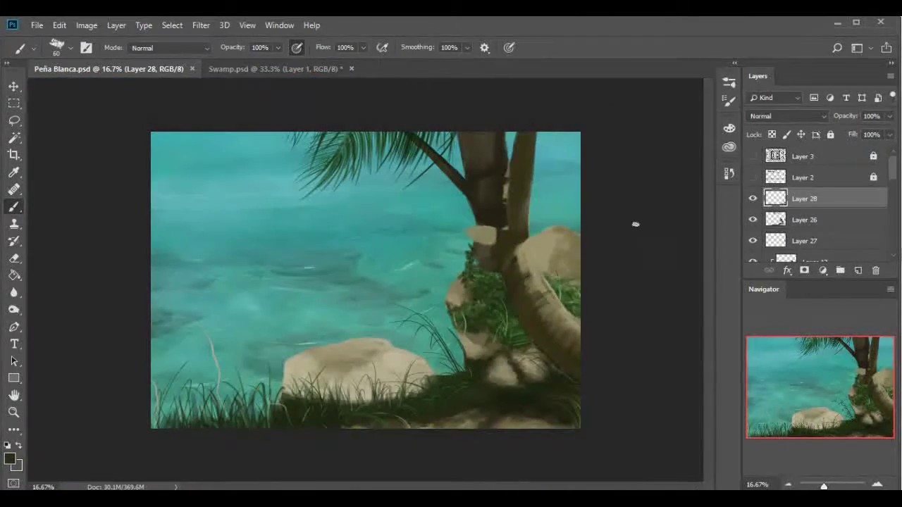
scroll(531, 273, up, 2)
ctrl+click(445, 258)
key(b)
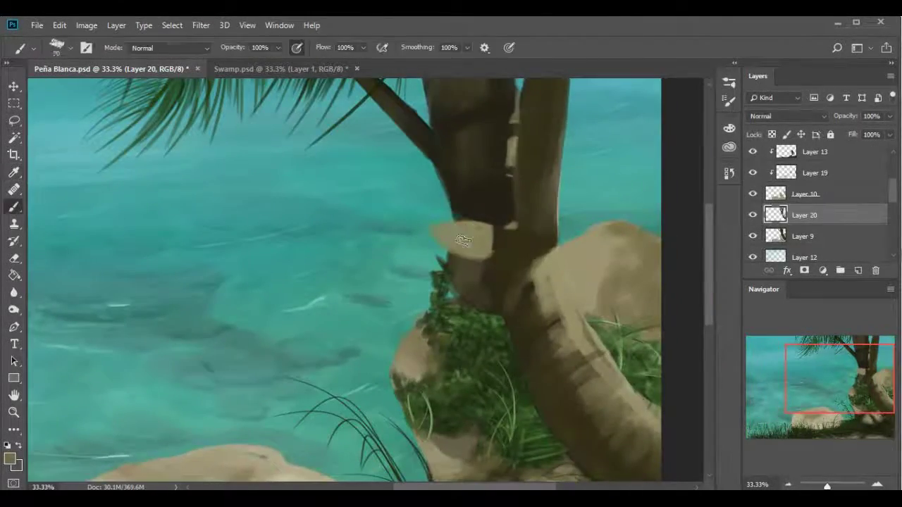
drag(457, 185, 414, 212)
scroll(408, 194, down, 1)
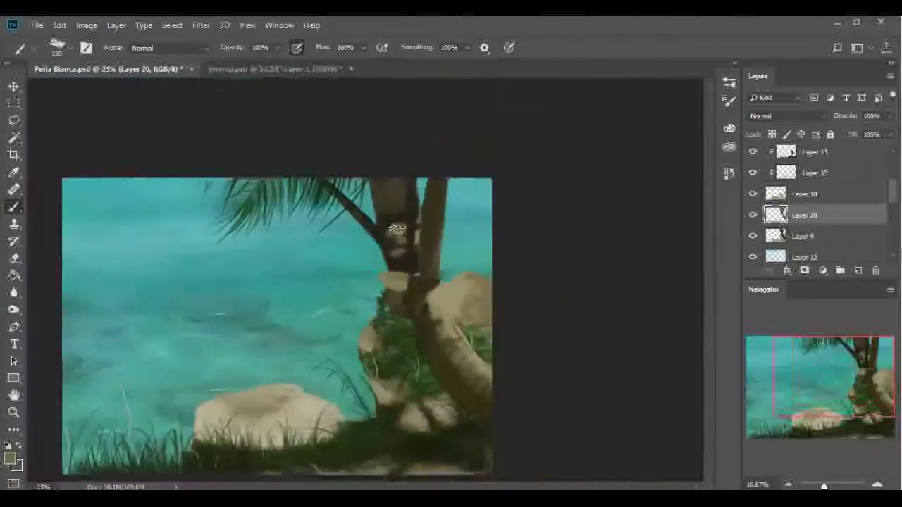
scroll(474, 223, up, 1)
scroll(495, 209, up, 1)
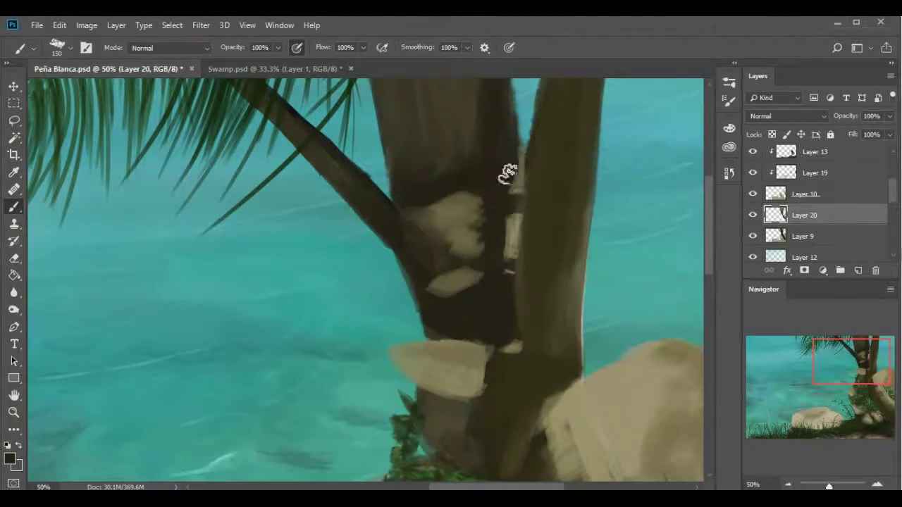
alt+click(594, 204)
alt+click(442, 348)
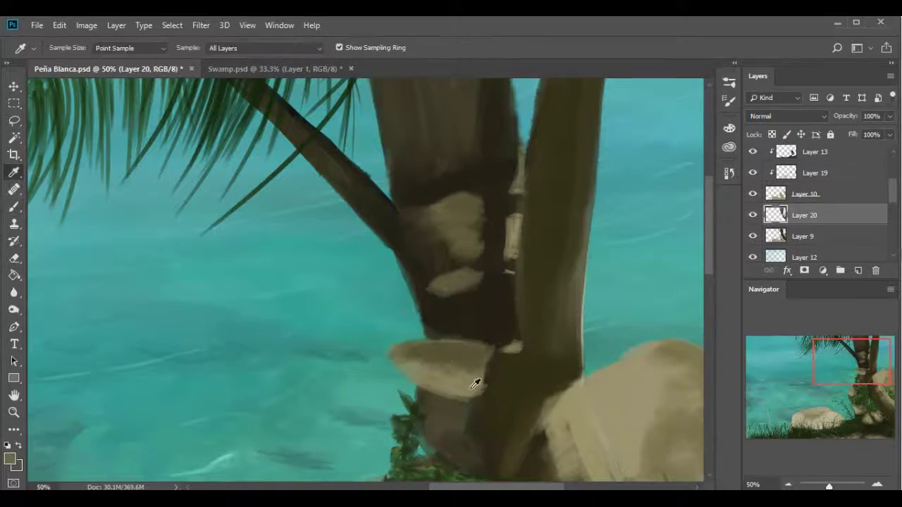
Paint dark olive over the light strip at the top of the palm trunk
drag(532, 373, 462, 457)
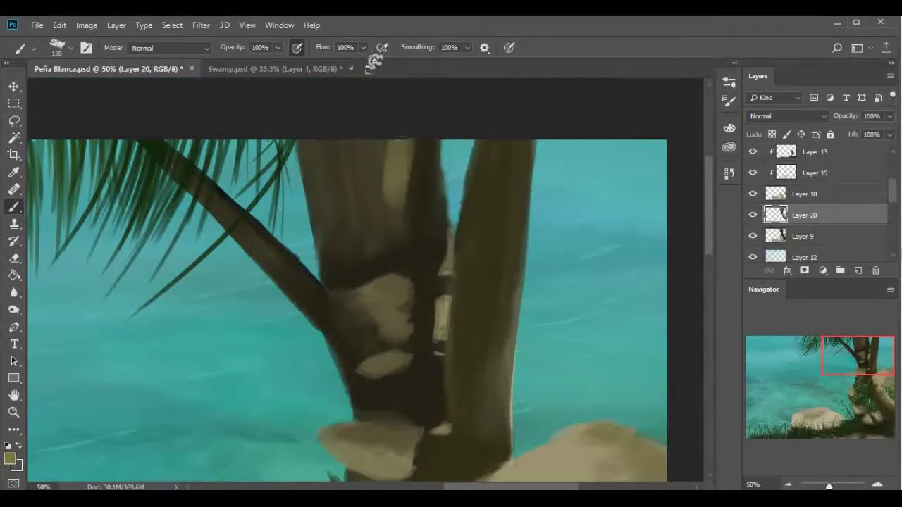
drag(396, 145, 395, 205)
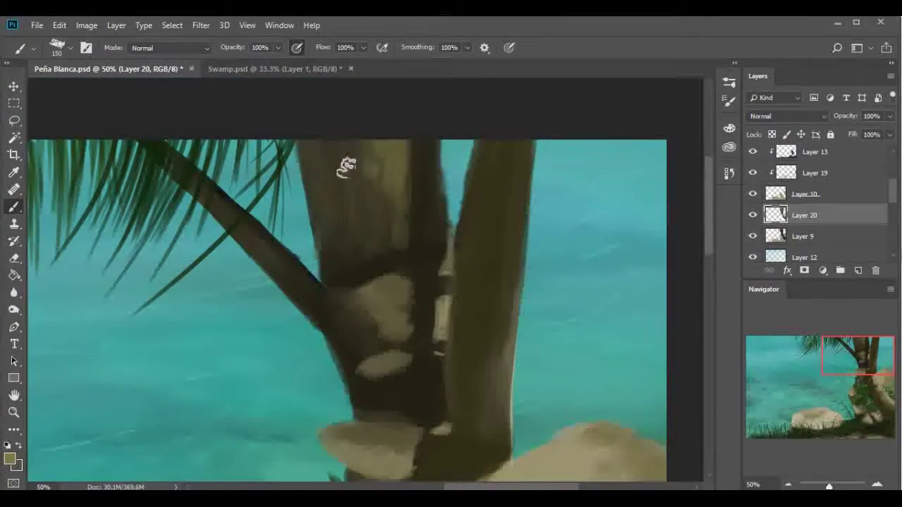
scroll(381, 160, down, 2)
key(F6)
key(F6)
drag(539, 305, 489, 242)
key(b)
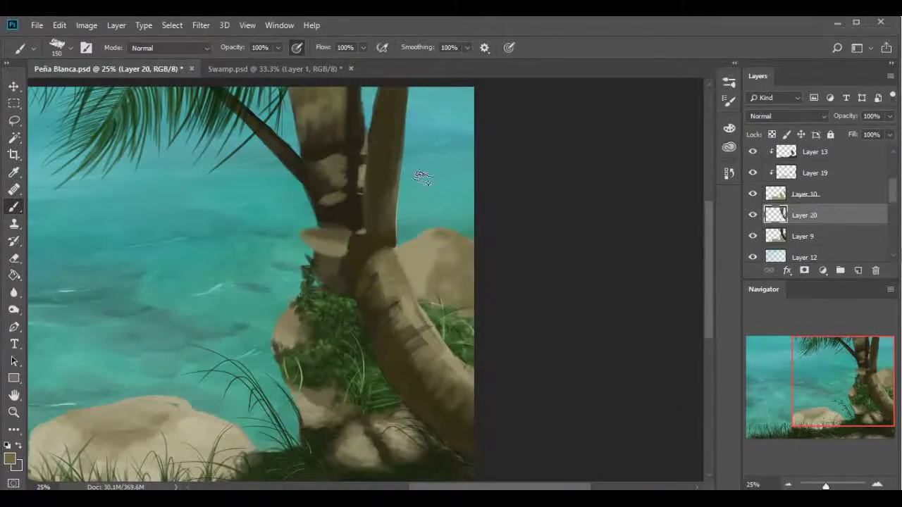
scroll(408, 276, down, 2)
Paint light fibrous bark strokes on the leaning trunk with a brush reduced to size 20
drag(465, 262, 448, 303)
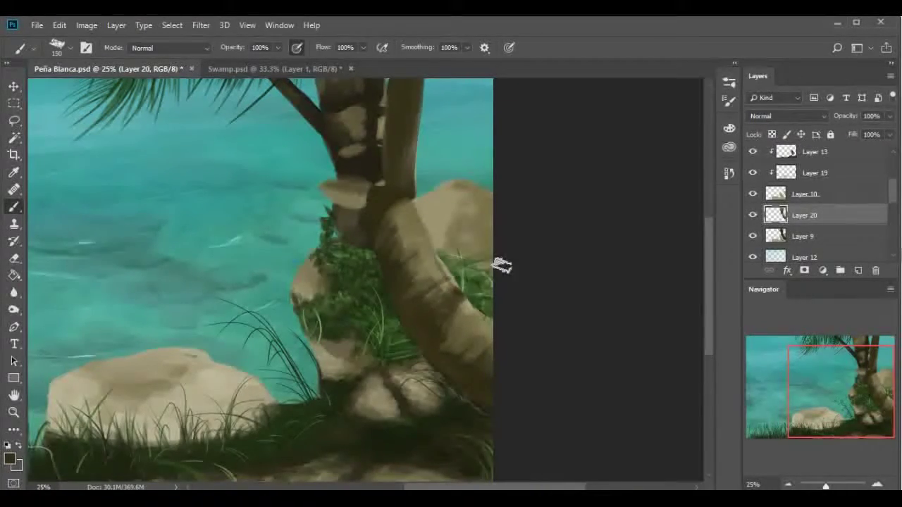
key(bracketleft)
key(bracketleft)
drag(518, 363, 467, 365)
drag(453, 284, 427, 243)
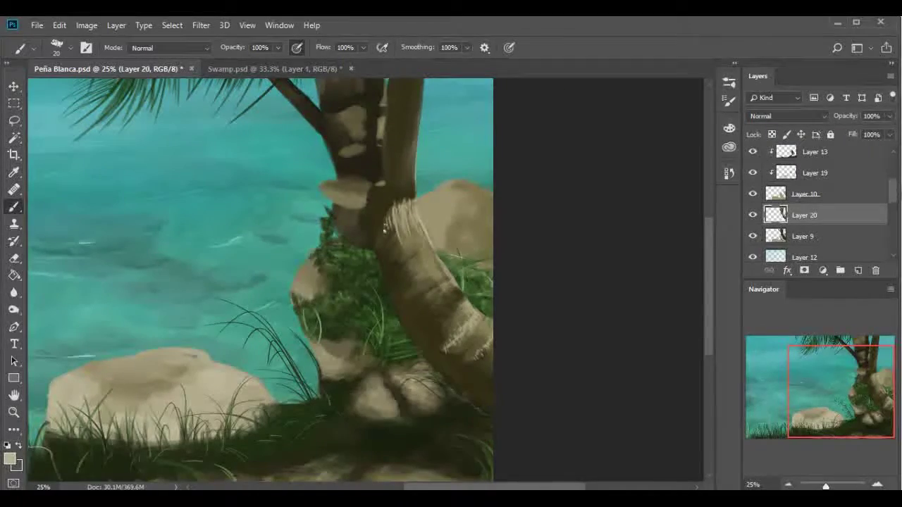
key(ctrl+alt+plus)
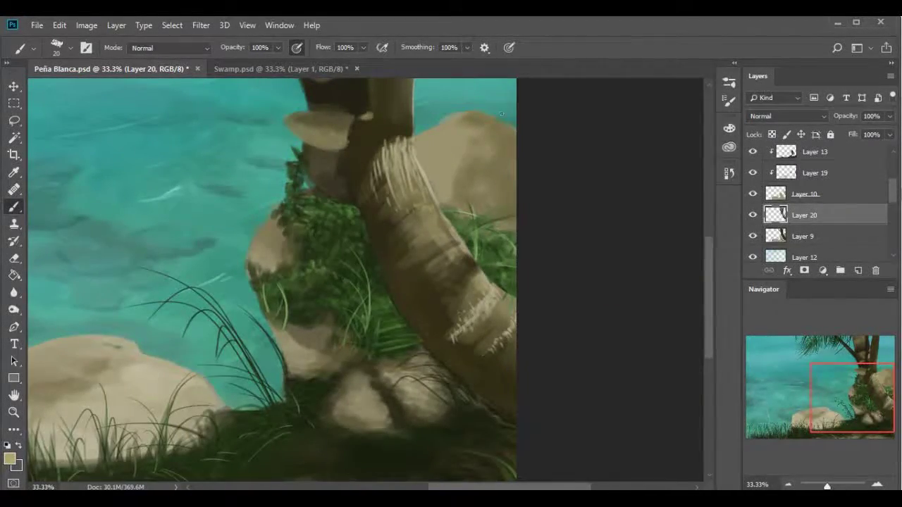
drag(416, 236, 367, 203)
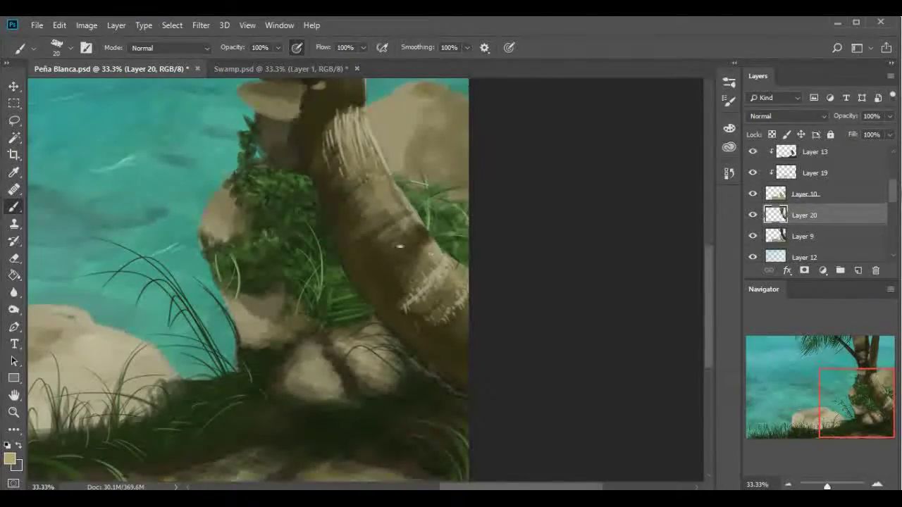
mouse_move(395, 282)
mouse_down()
mouse_move(418, 221)
mouse_move(434, 281)
mouse_up()
Sample the trunk colour, repaint the spotted trunk top in even tan, and lock Layer 20's transparency
alt+click(422, 249)
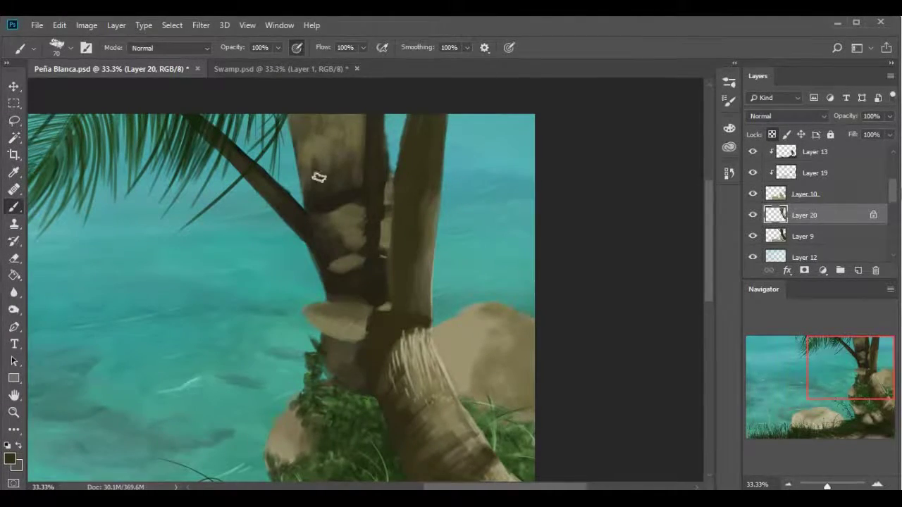
drag(305, 144, 305, 203)
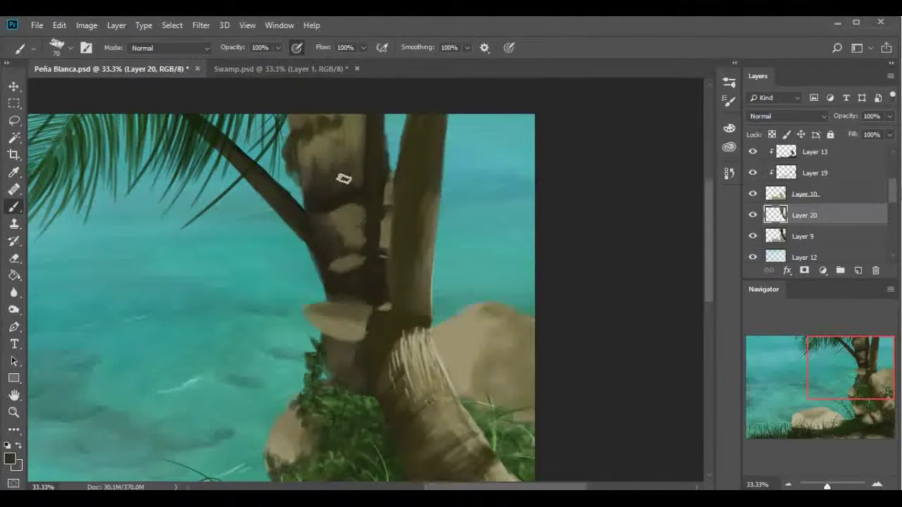
drag(290, 159, 293, 147)
key(slash)
key(ctrl+minus)
key(ctrl+minus)
scroll(577, 185, up, 2)
Create a new clipped Layer 29 over the rock behind the trunk and sample a rock colour
alt+click(334, 224)
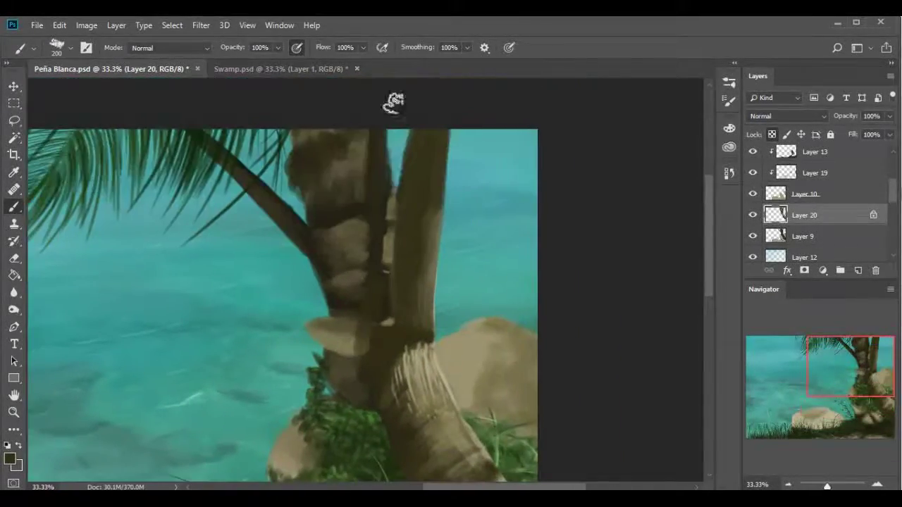
mouse_move(431, 278)
mouse_down()
mouse_move(510, 218)
mouse_move(410, 322)
mouse_up()
key(ctrl+minus)
drag(626, 256, 450, 304)
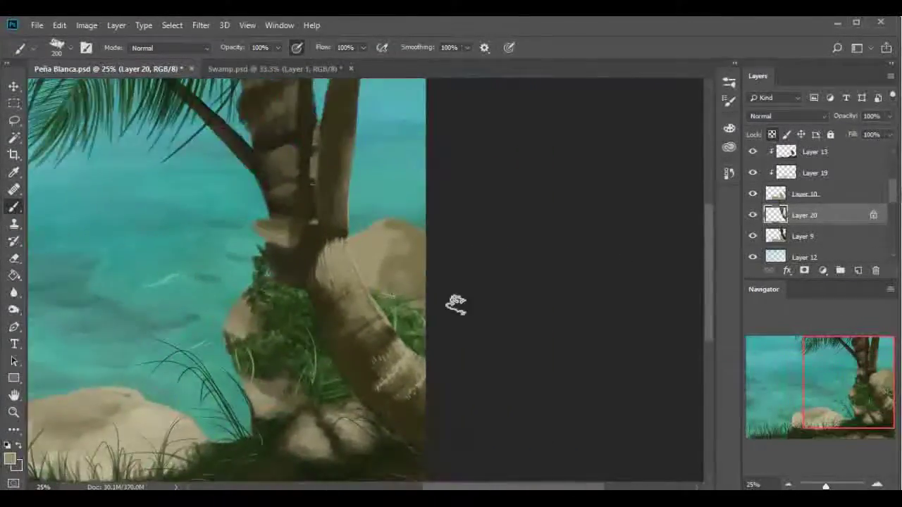
key(ctrl+plus)
key(ctrl+alt+shift+n)
alt+click(404, 182)
Brush a dark crack, soft shading and dark marks along the right rock's top on Layer 29
drag(481, 235, 382, 259)
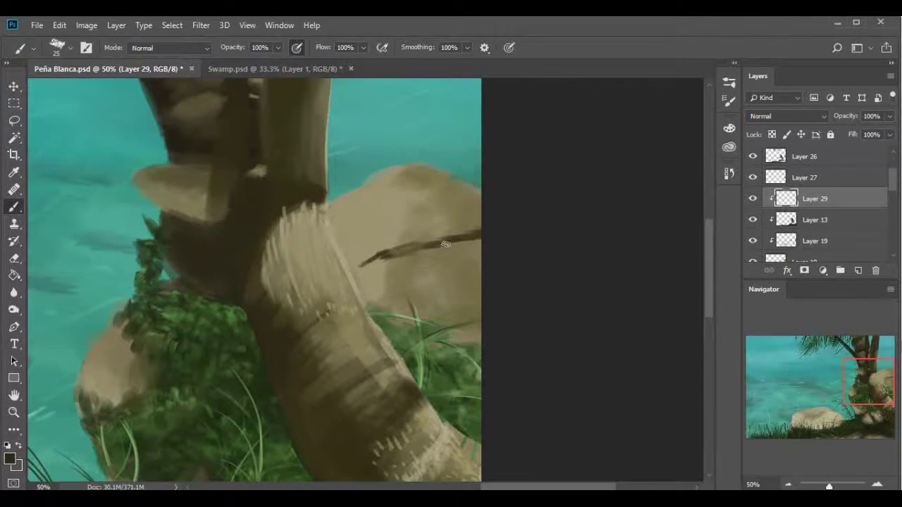
click(729, 127)
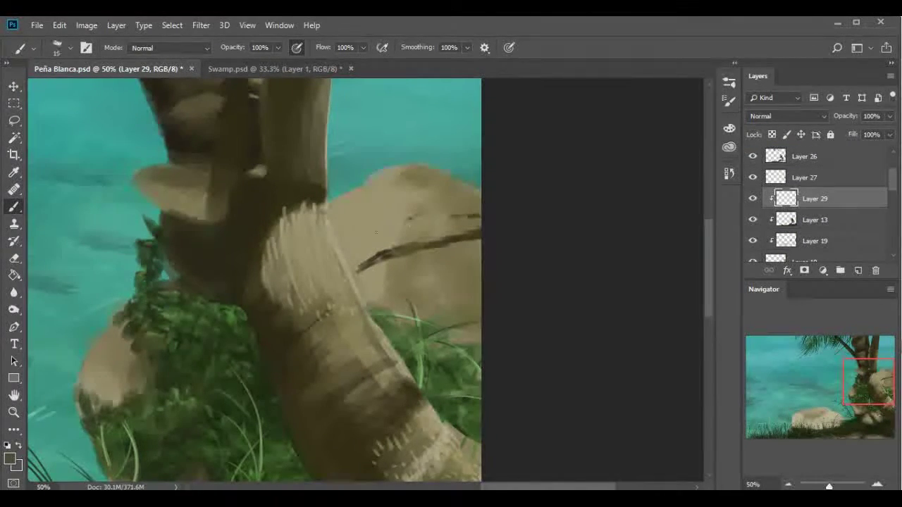
drag(409, 184, 370, 209)
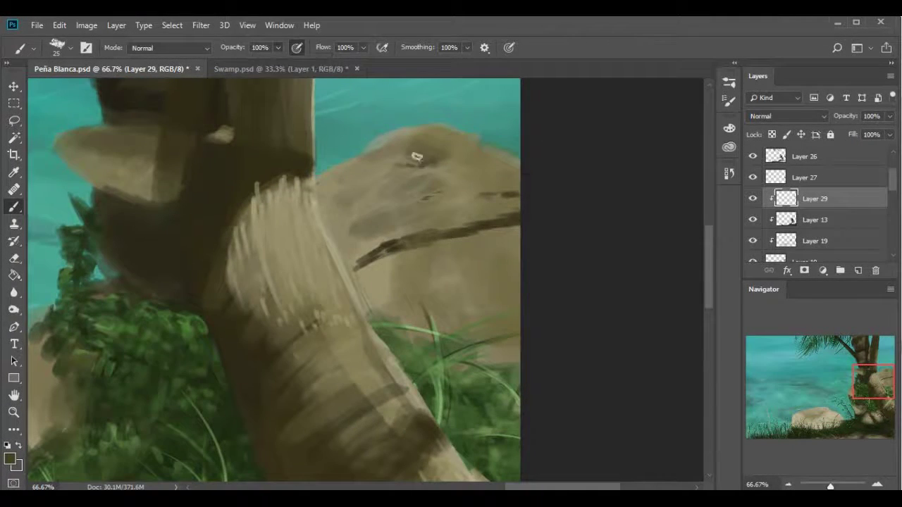
click(729, 128)
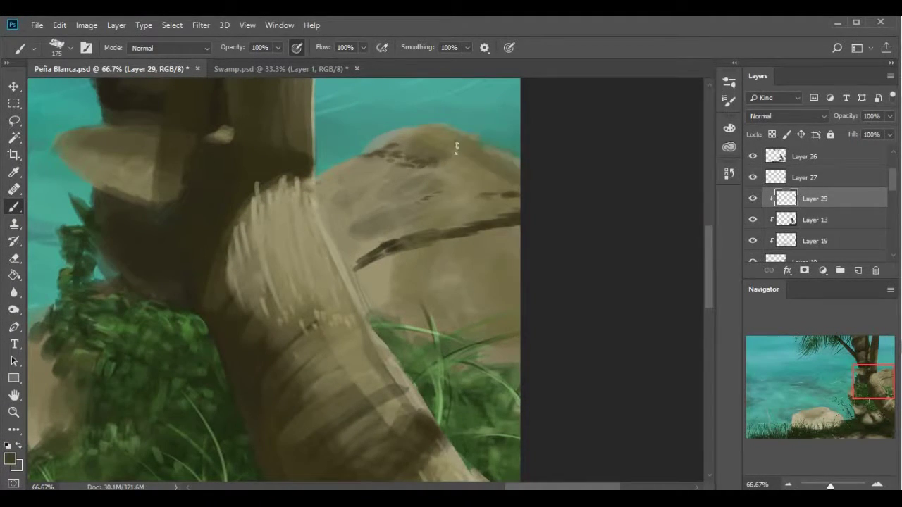
drag(352, 169, 331, 239)
key(ctrl+minus)
alt+click(511, 186)
drag(475, 314, 502, 236)
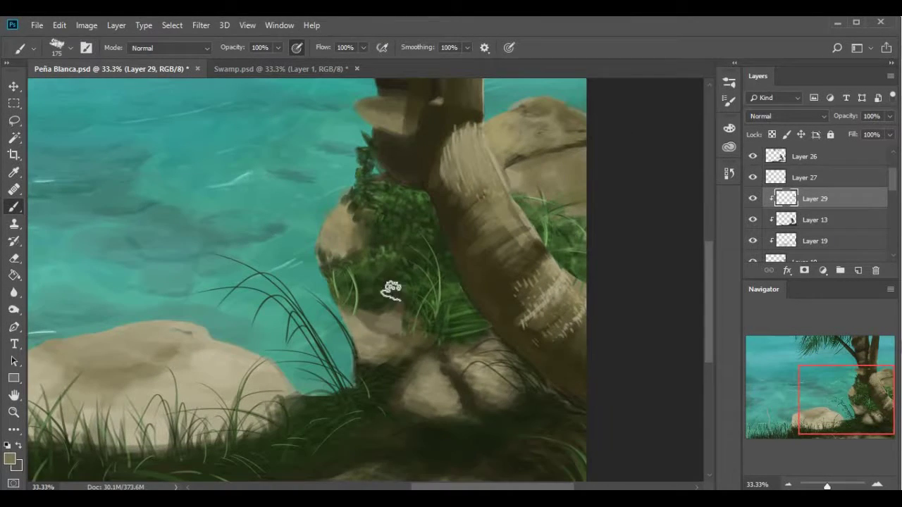
drag(288, 360, 423, 322)
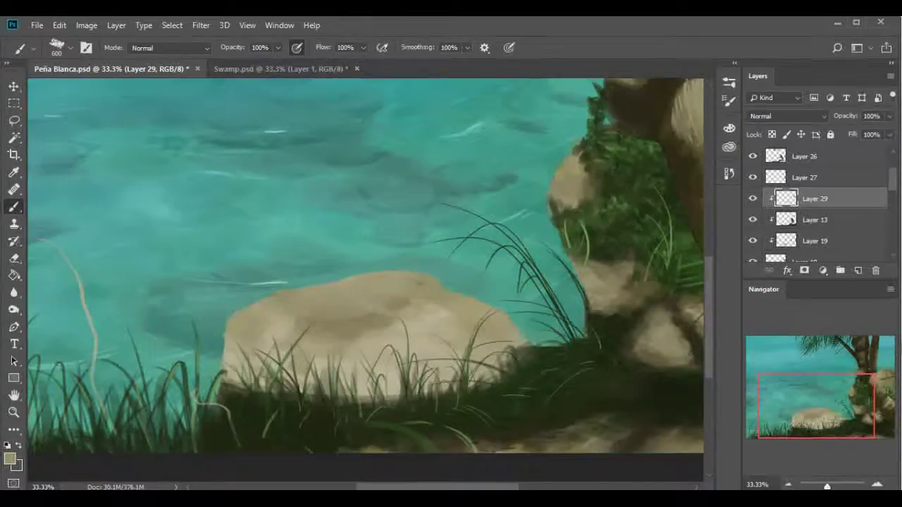
key(bracketleft)
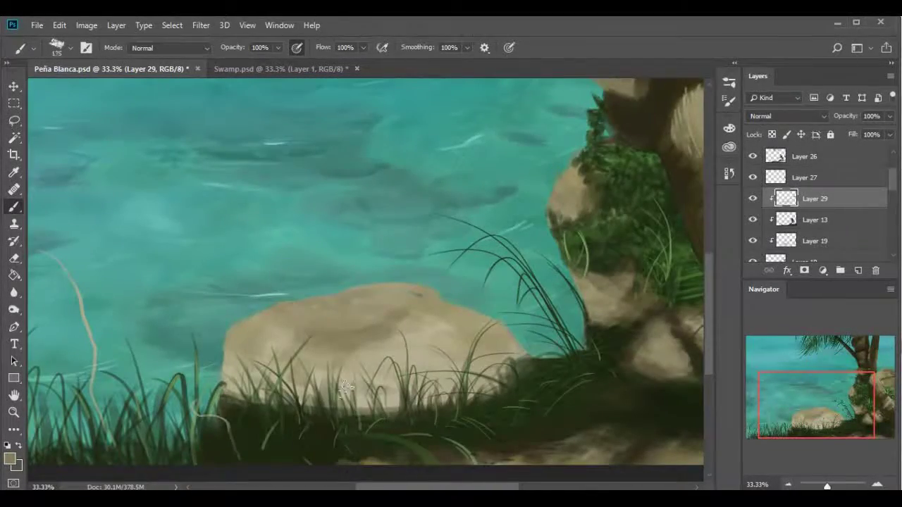
Dab dark moss speckles onto the large left rock
click(728, 127)
click(547, 211)
click(398, 304)
click(431, 319)
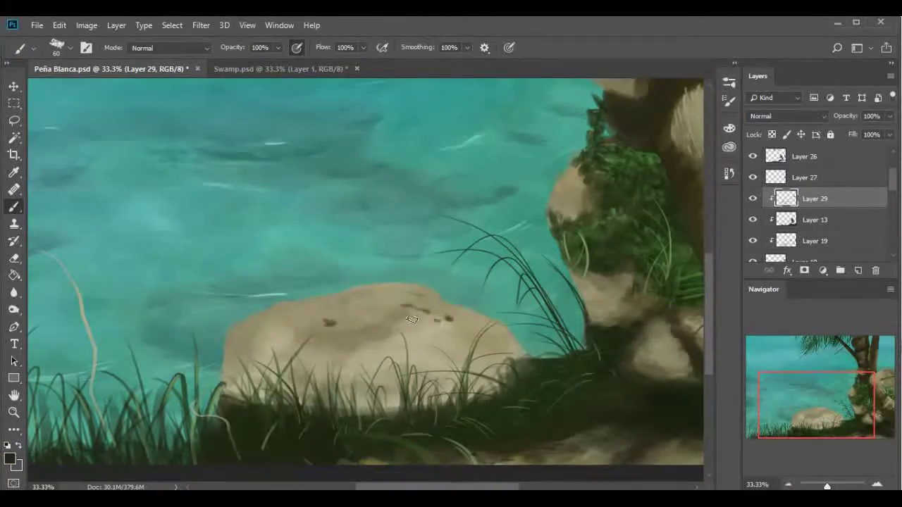
scroll(328, 301, up, 1)
click(430, 306)
Add a light tan fleck and soften the rock's upper-right edge with greenish tan
click(728, 128)
click(550, 172)
click(403, 291)
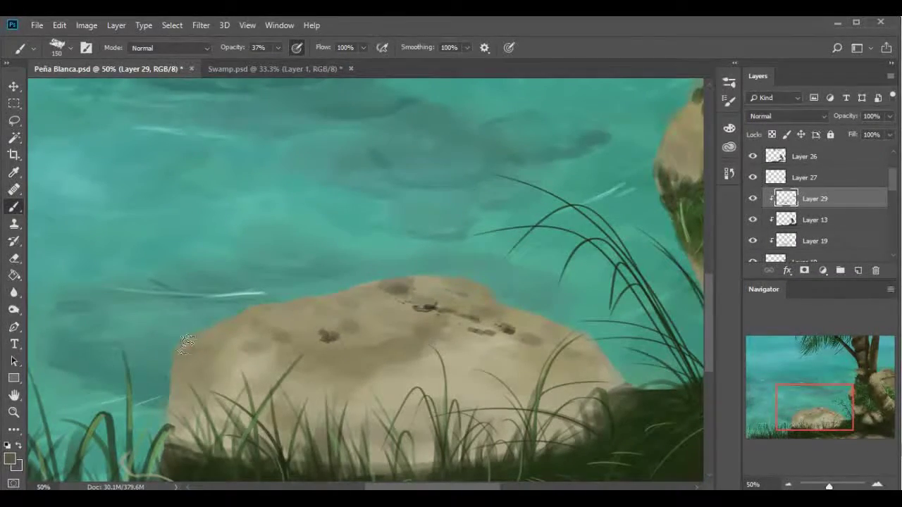
click(728, 128)
click(557, 190)
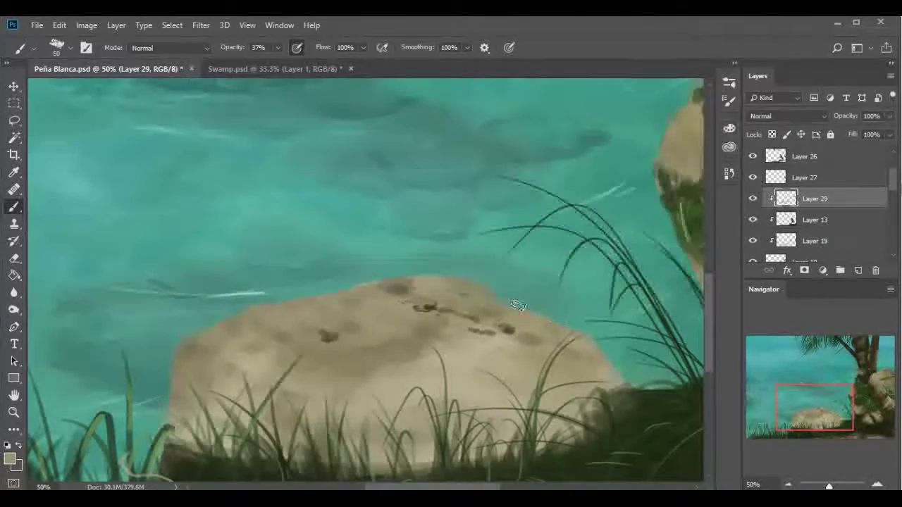
mouse_move(476, 274)
mouse_down()
mouse_move(547, 312)
mouse_move(615, 374)
mouse_up()
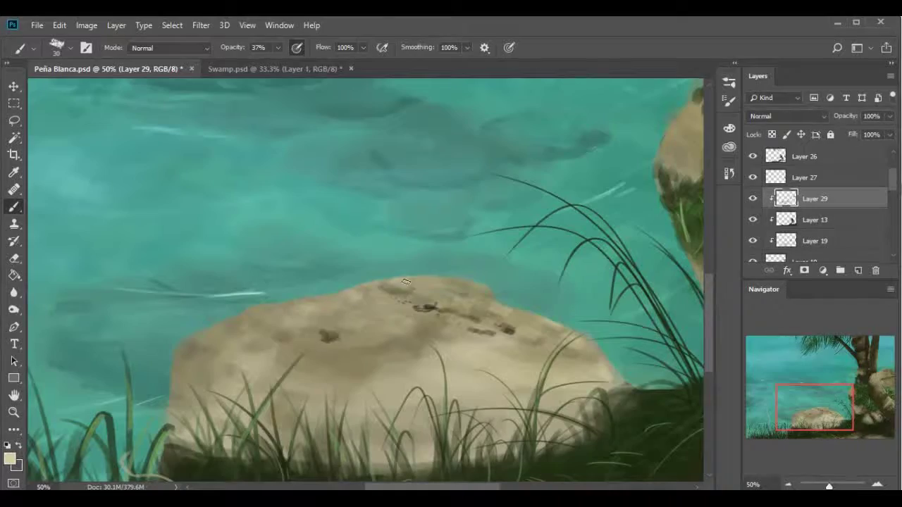
scroll(212, 352, down, 3)
scroll(212, 352, right, 2)
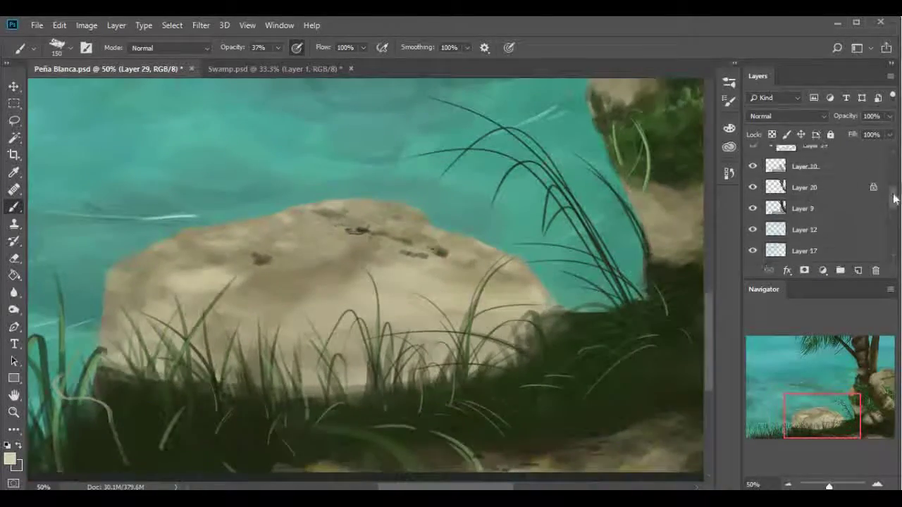
On Layer 10, outline the left rock with a Lasso selection
ctrl+click(441, 264)
key(l)
drag(102, 350, 91, 262)
click(60, 24)
click(284, 345)
key(Return)
Try warping Layer 29's rock markings, then Magic Wand-select the painted spots
click(59, 25)
click(258, 389)
key(Escape)
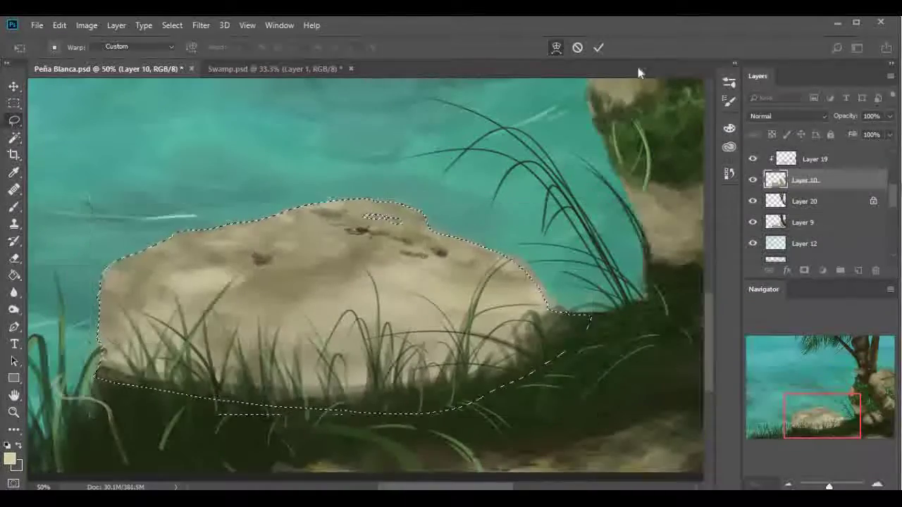
click(814, 205)
click(59, 25)
click(258, 390)
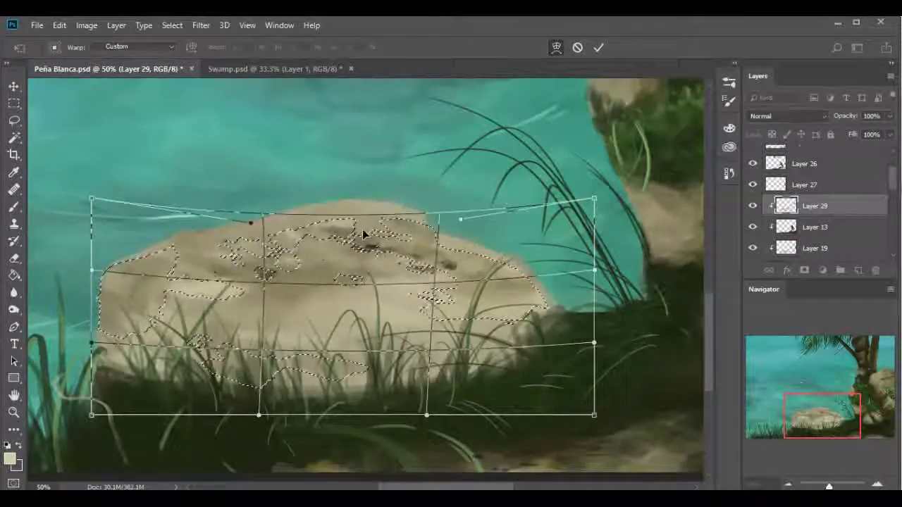
key(Escape)
key(w)
click(439, 317)
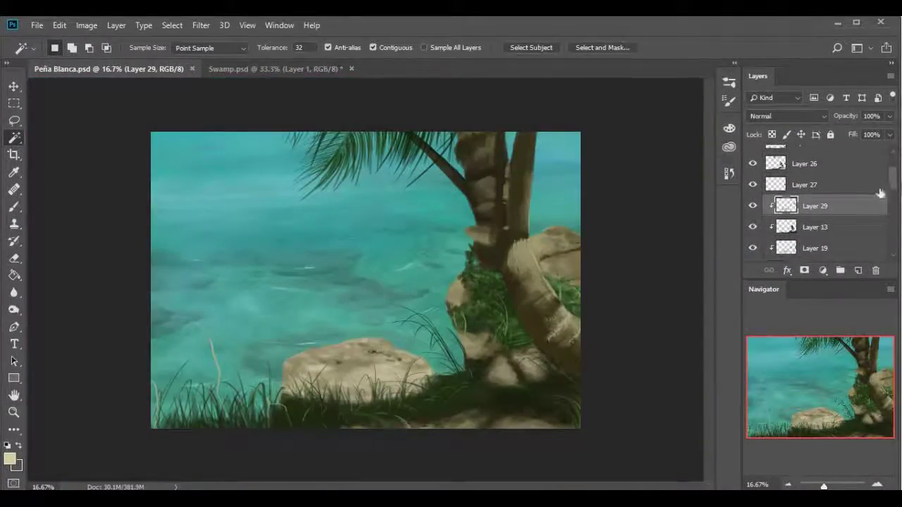
Add Layer 30, brush pale cyan ripple strokes on the water, then hide it
key(ctrl+shift+alt+n)
key(b)
click(729, 101)
click(729, 82)
click(526, 143)
click(729, 82)
drag(278, 289, 289, 350)
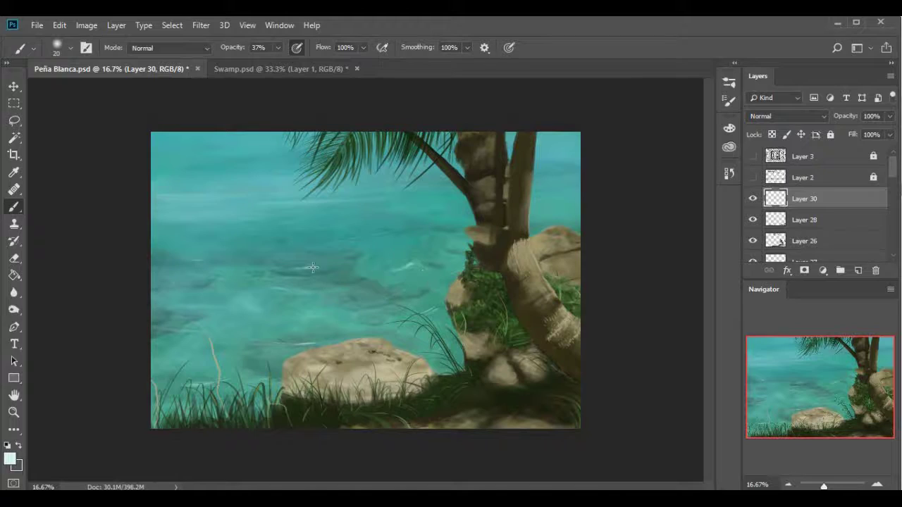
click(751, 200)
Set up a very large Eraser on Layer 23, then fit and view the painting full-screen
key(e)
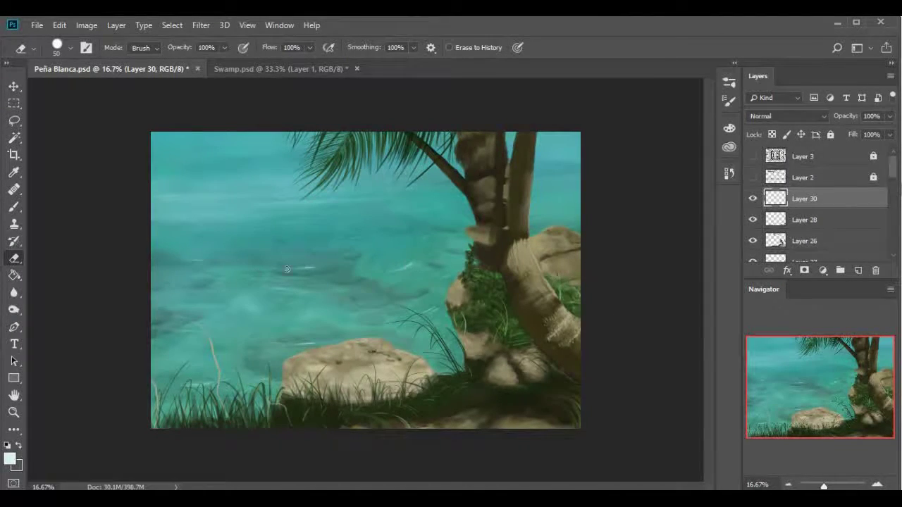
ctrl+click(381, 273)
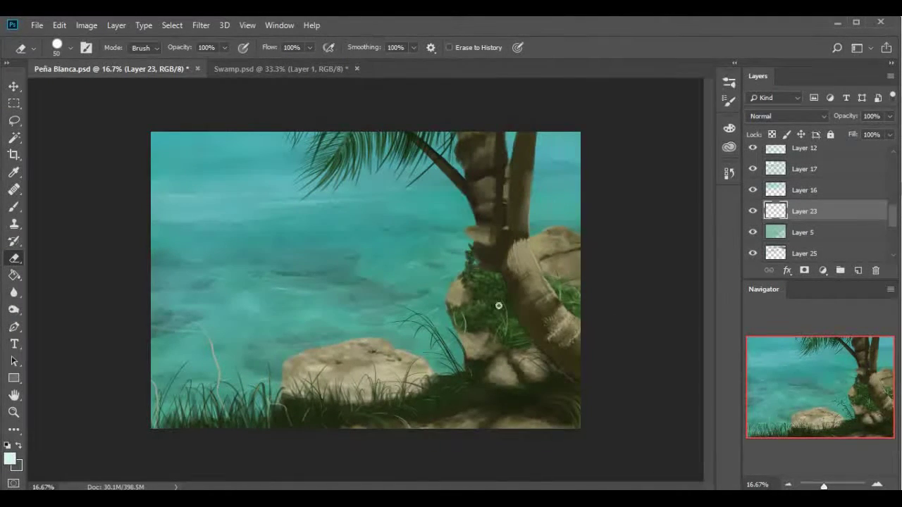
click(728, 82)
scroll(702, 191, down, 3)
scroll(706, 177, down, 3)
scroll(680, 263, down, 3)
scroll(687, 235, down, 3)
scroll(708, 233, down, 2)
click(581, 363)
key(F5)
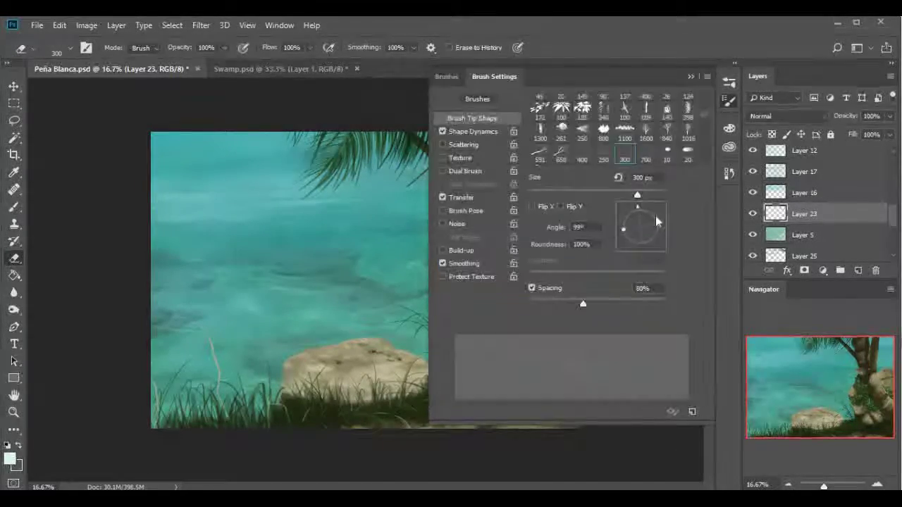
key(F5)
key(ctrl+0)
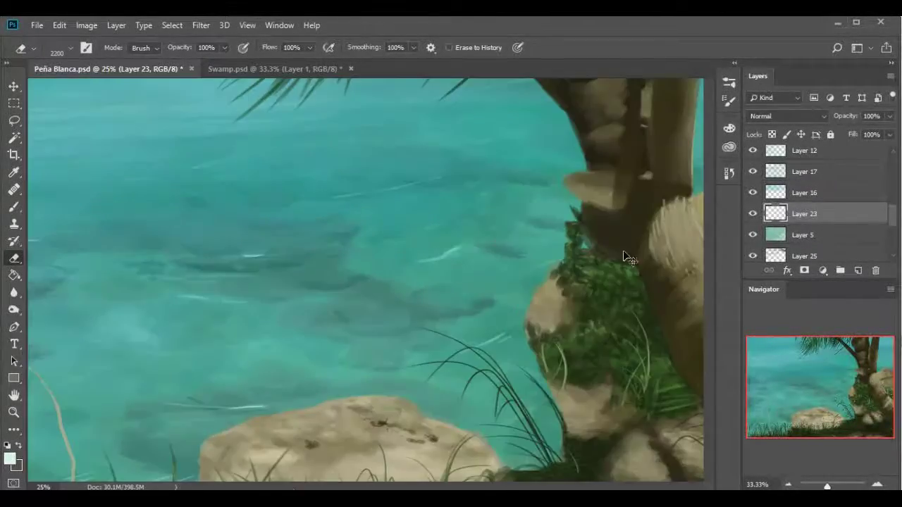
key(f)
key(f)
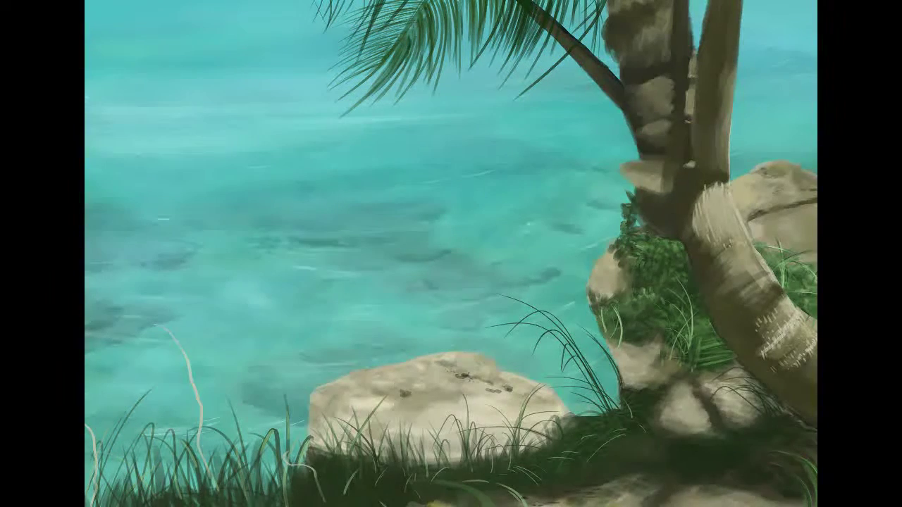